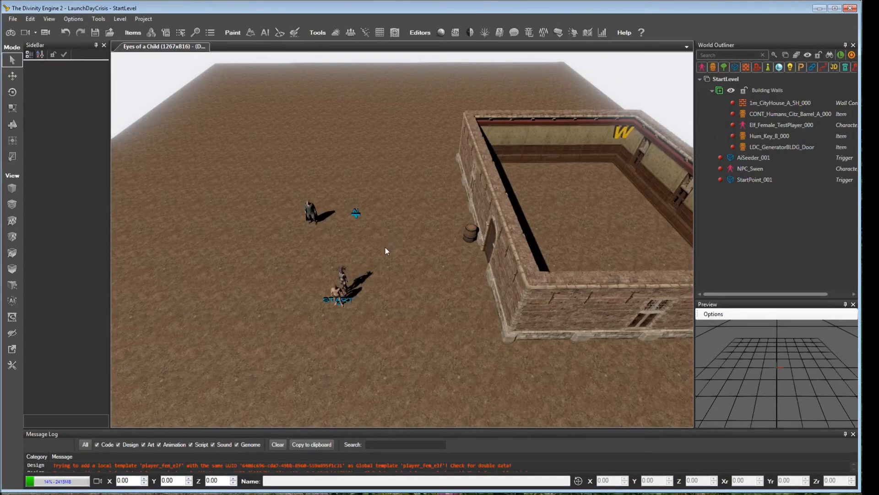
Open the Root Templates browser for placing objects in the level
right_click_drag(391, 257, 428, 260)
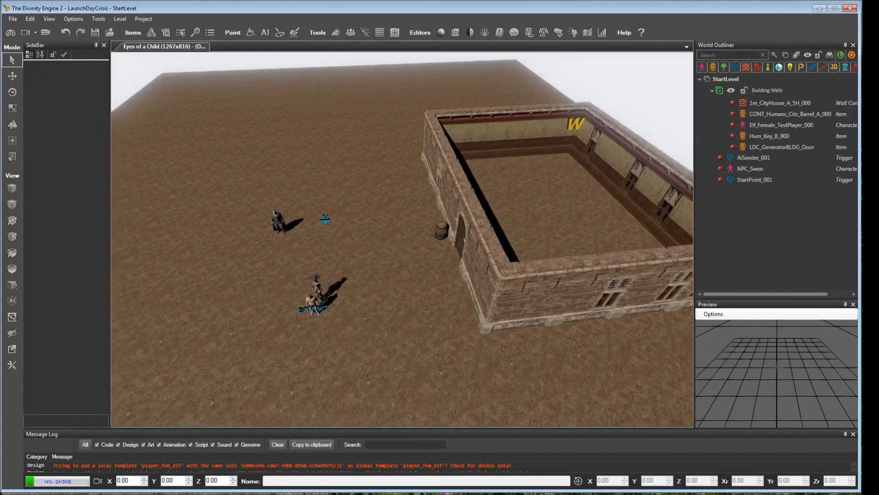
left_click(152, 33)
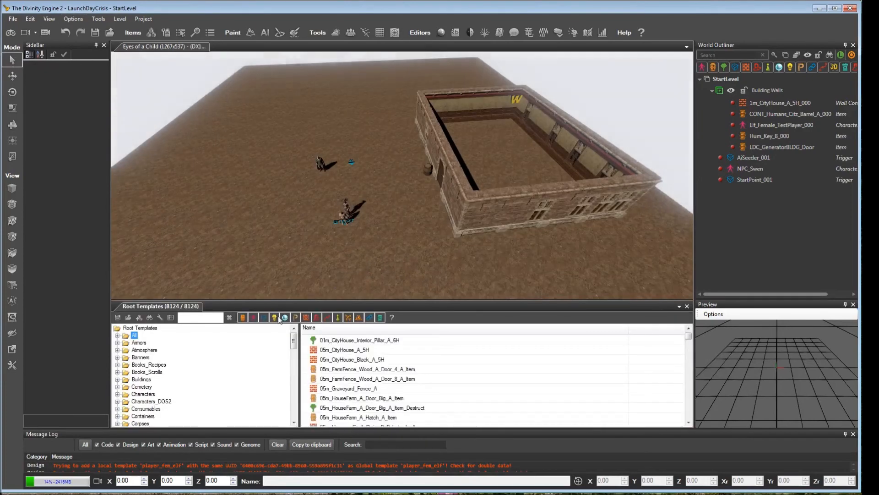
left_click(253, 318)
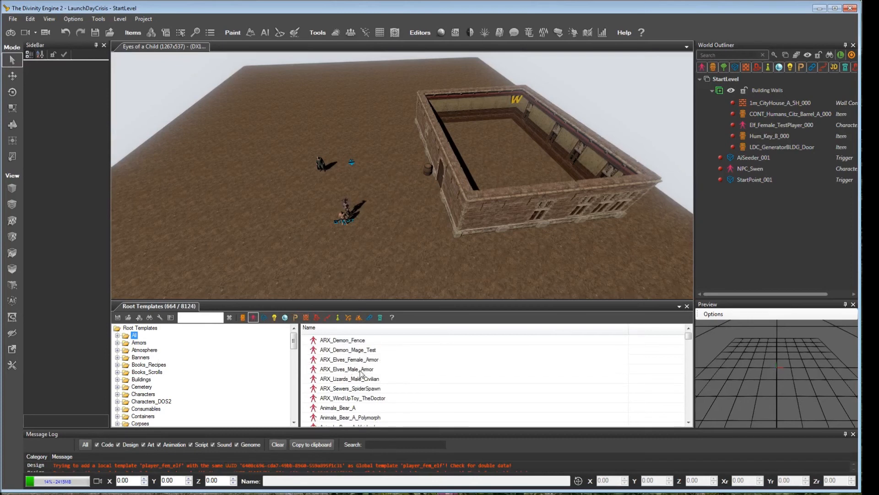
left_click(357, 350)
left_click(12, 124)
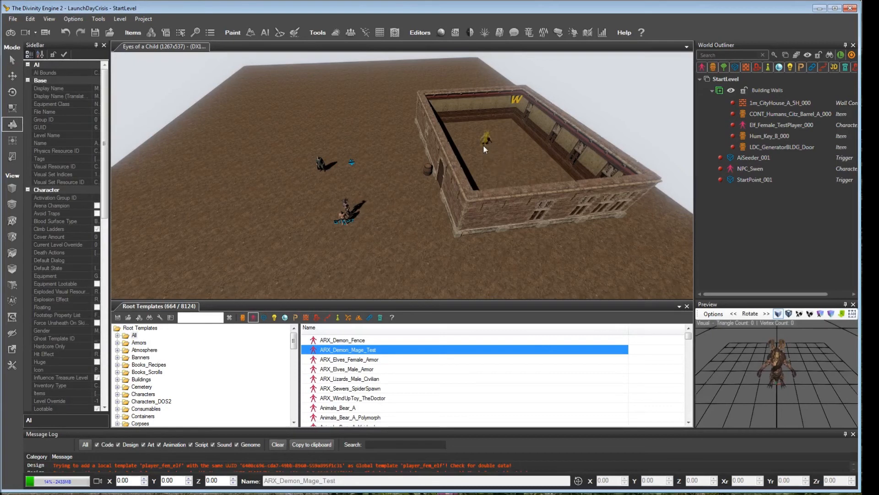
right_click(386, 241)
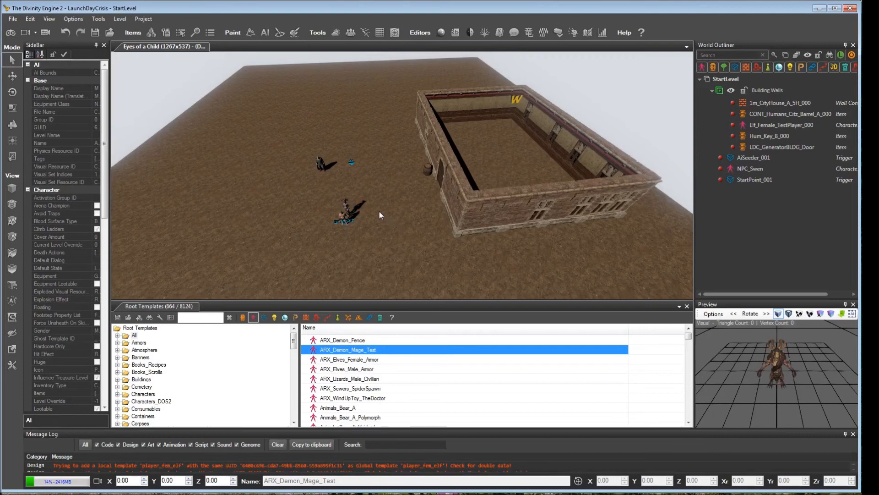
mouse_move(371, 208)
right_mouse_down()
mouse_move(311, 229)
mouse_move(339, 238)
mouse_move(394, 234)
mouse_move(349, 225)
mouse_move(375, 233)
mouse_move(419, 221)
mouse_move(370, 210)
right_mouse_up()
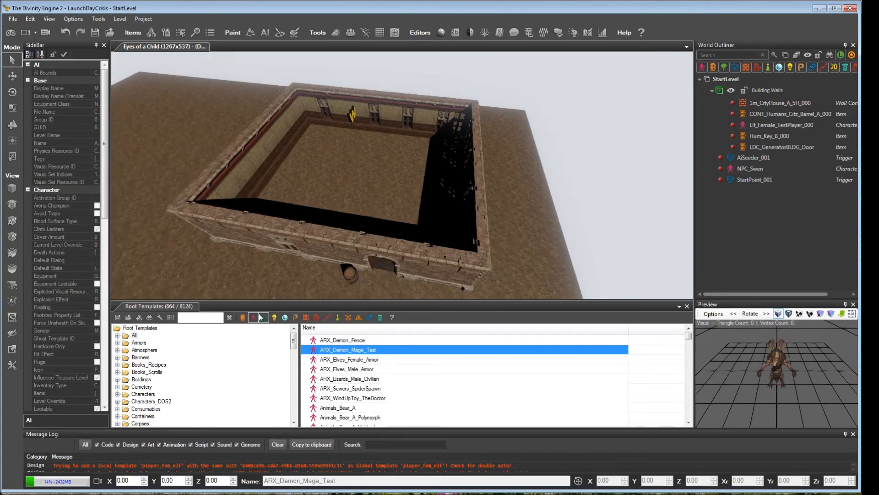
Filter the root templates to items only and search for "laboratory_machines"
left_click(243, 317)
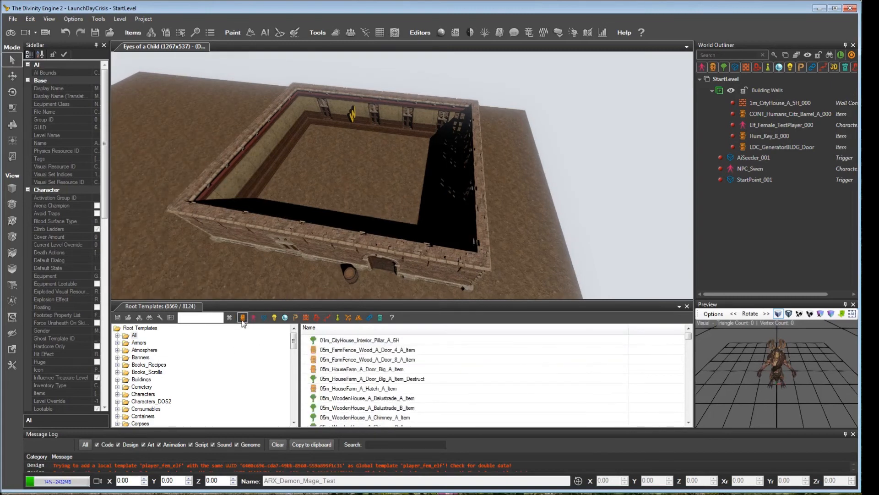
left_click(203, 319)
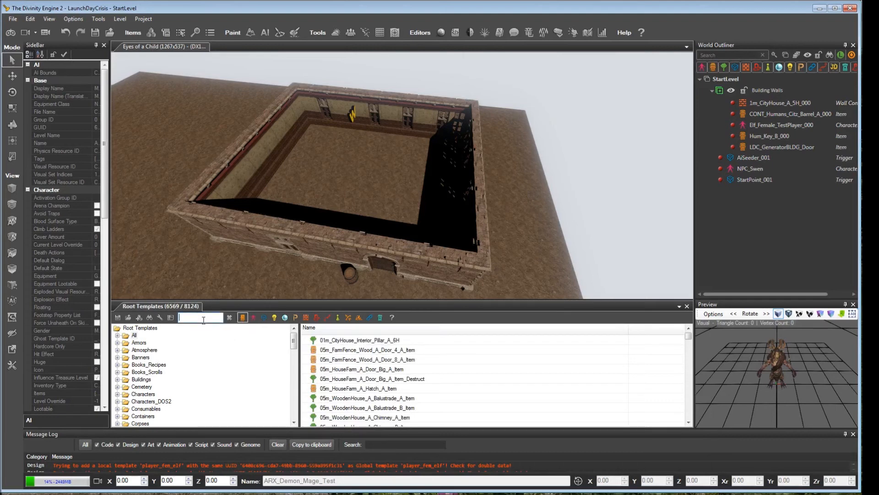
type("labora")
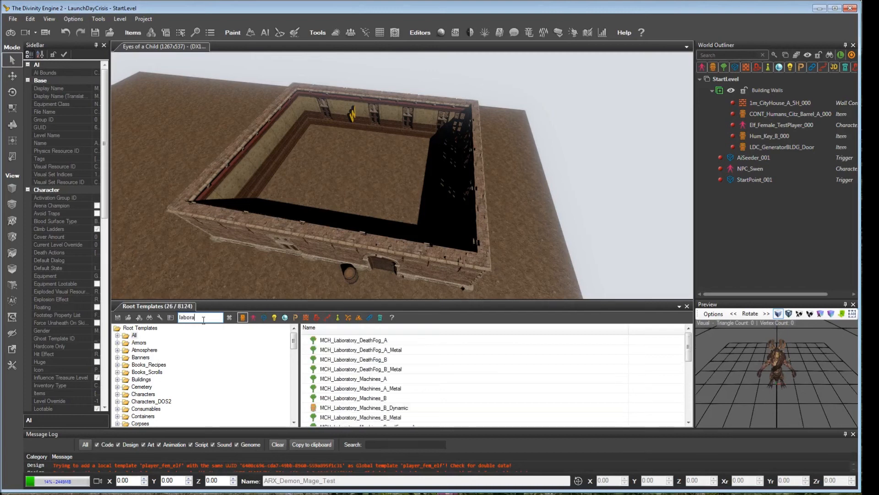
type("tory_mach")
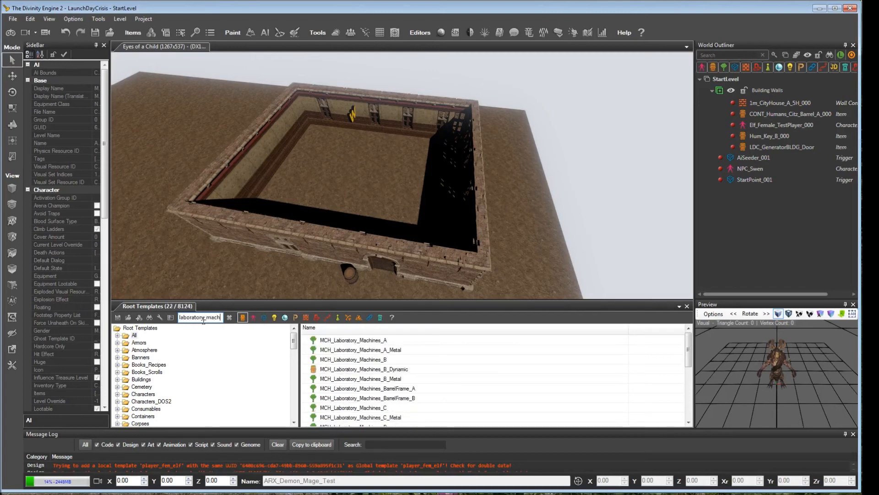
type("ines")
Place one MCH_Laboratory_Machines_B_Dynamic item on the floor inside the walled building
left_click(330, 370)
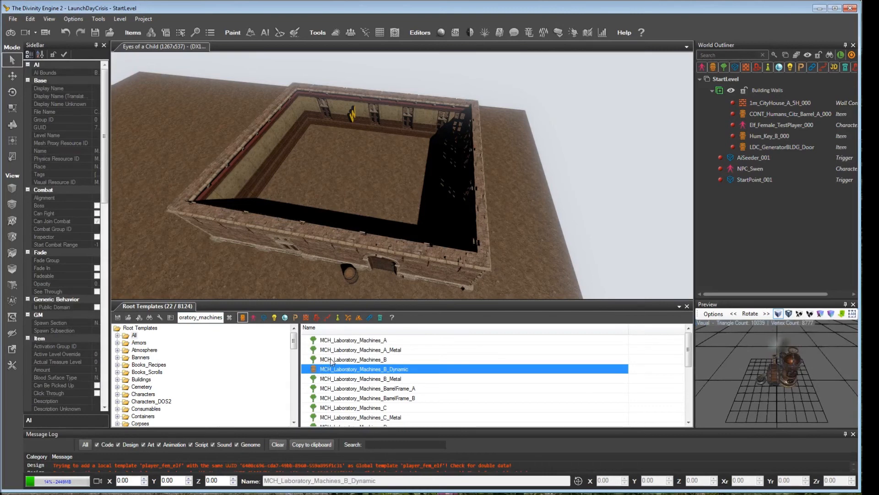
left_click(329, 360)
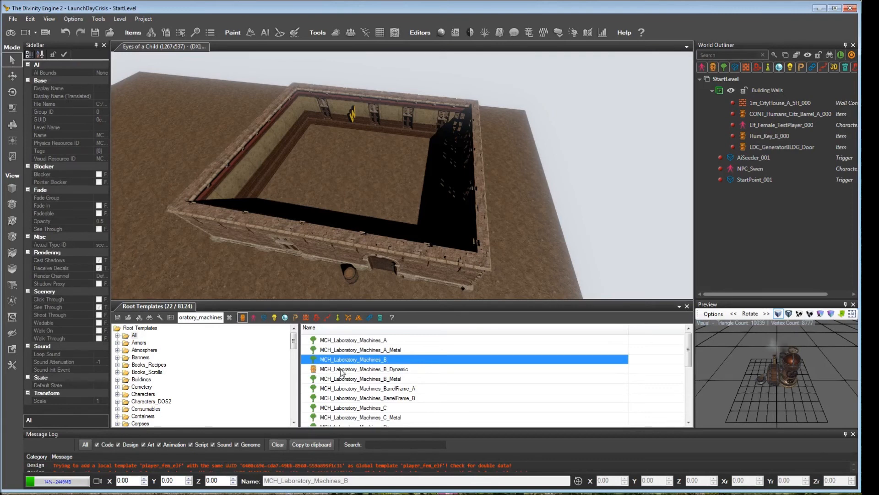
left_click(341, 371)
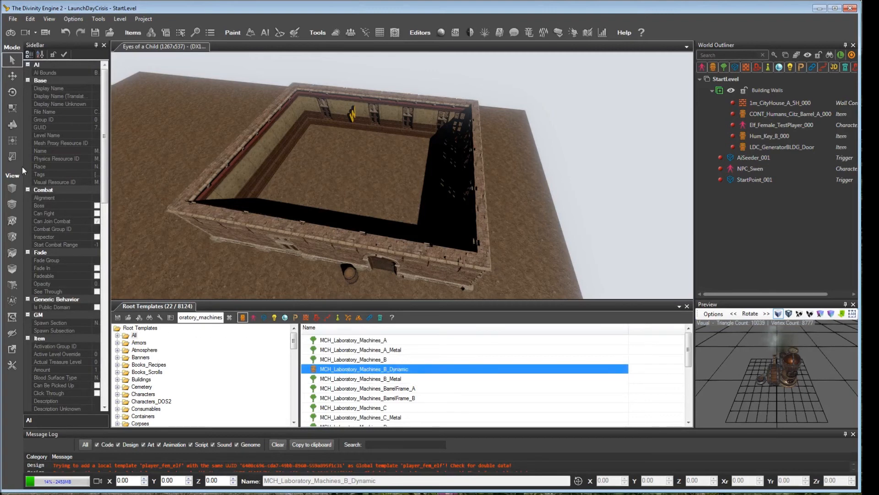
left_click(12, 124)
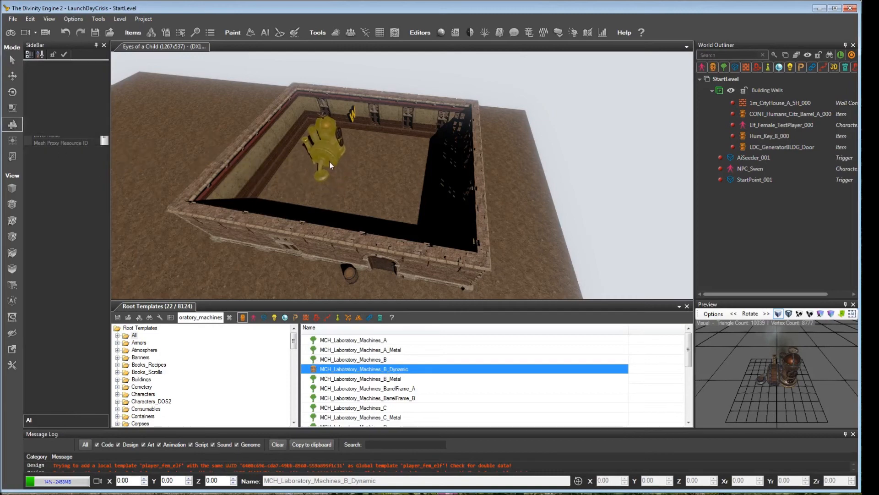
left_click(329, 161)
key("Escape")
Set the scale of the placed laboratory machine to 0.3
right_click_drag(381, 193, 335, 167)
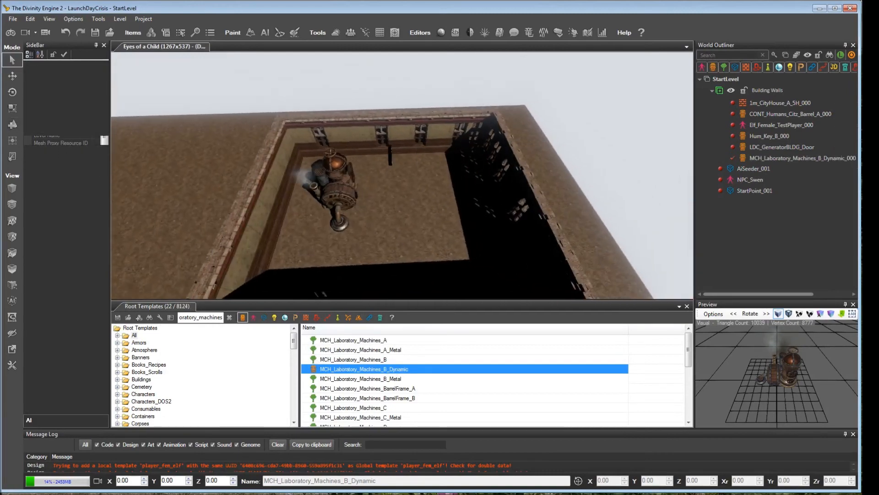
left_click(335, 166)
left_click_drag(110, 205, 158, 403)
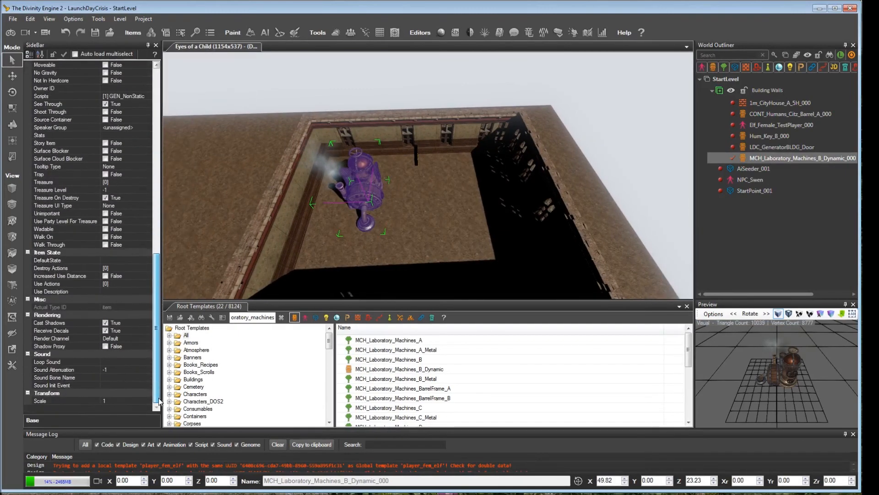
left_click(121, 400)
double_click(122, 399)
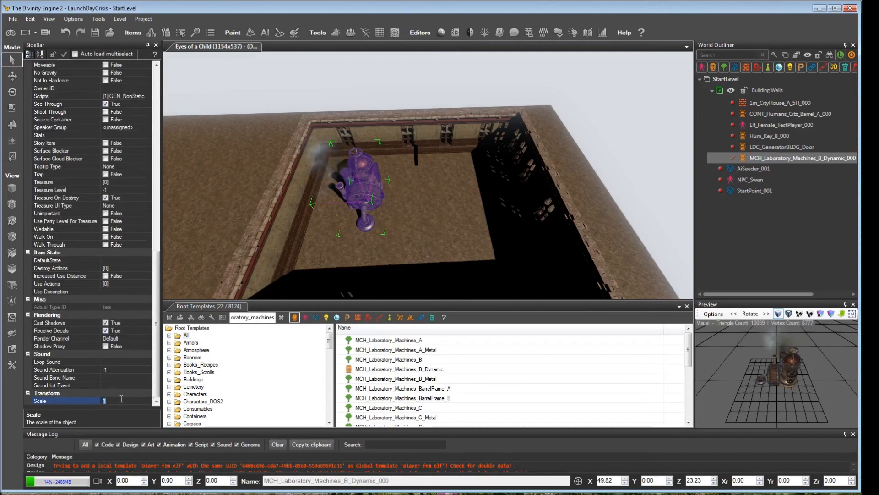
type(".3")
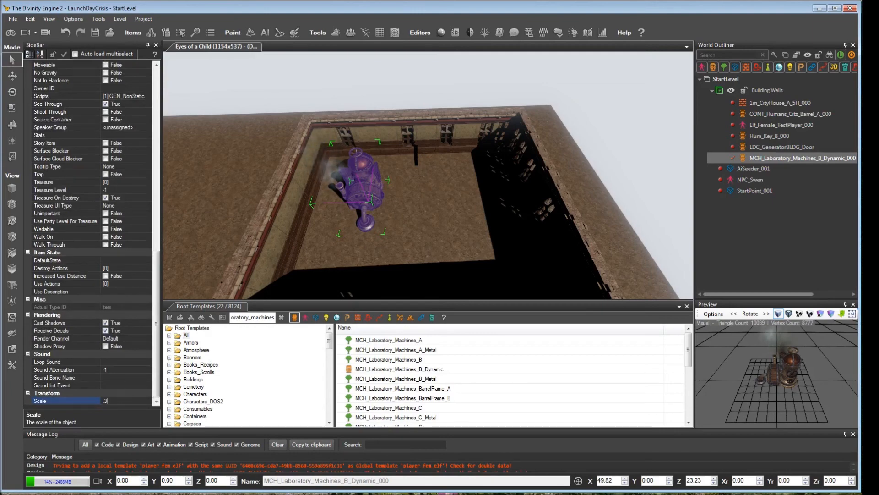
key("Return")
Rotate the laboratory machine about 90 degrees around Y and move it nearer the building's corner, to about X 51.6, Z 23.9
right_click_drag(345, 205, 347, 212)
key("e")
left_click_drag(398, 219, 339, 218)
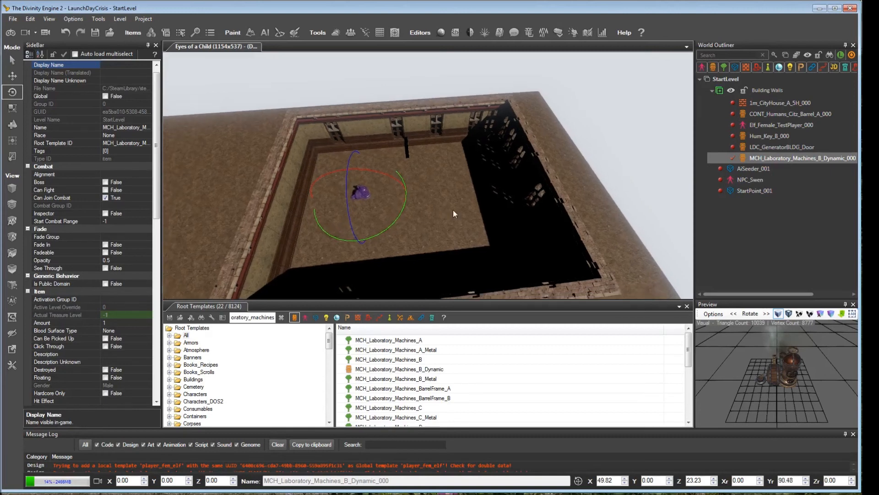
key("w")
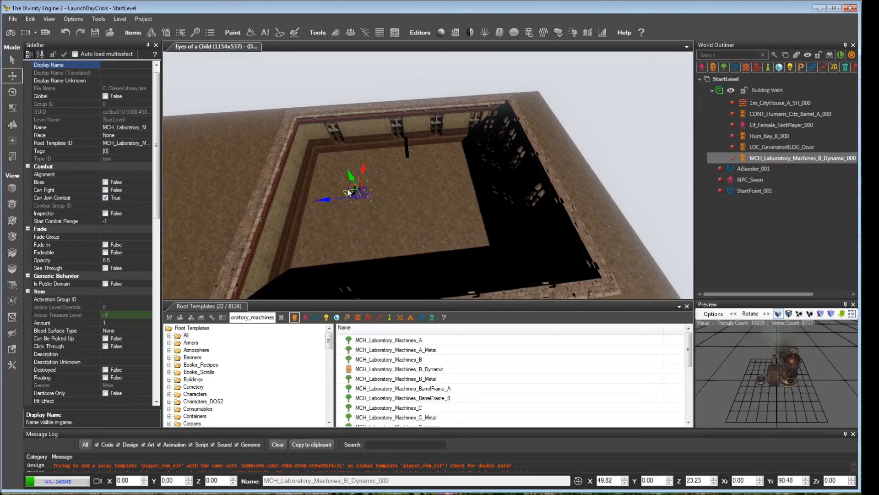
left_click_drag(354, 193, 346, 175)
Rename the laboratory machine item as LDC_Generator
right_click_drag(423, 227, 418, 237)
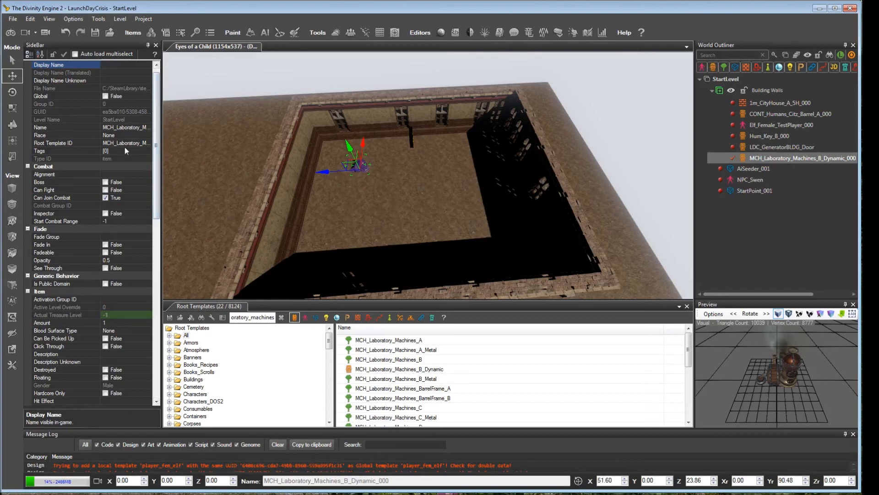
left_click(132, 129)
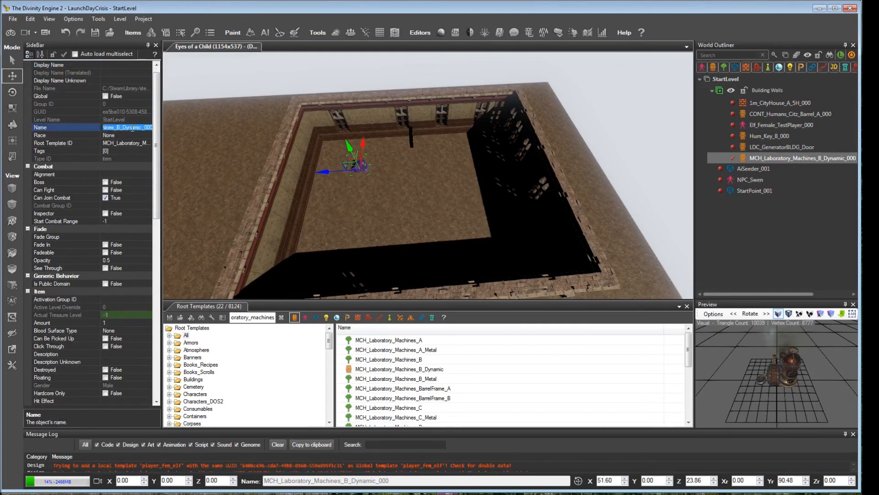
type("LDC_General")
key("Tab")
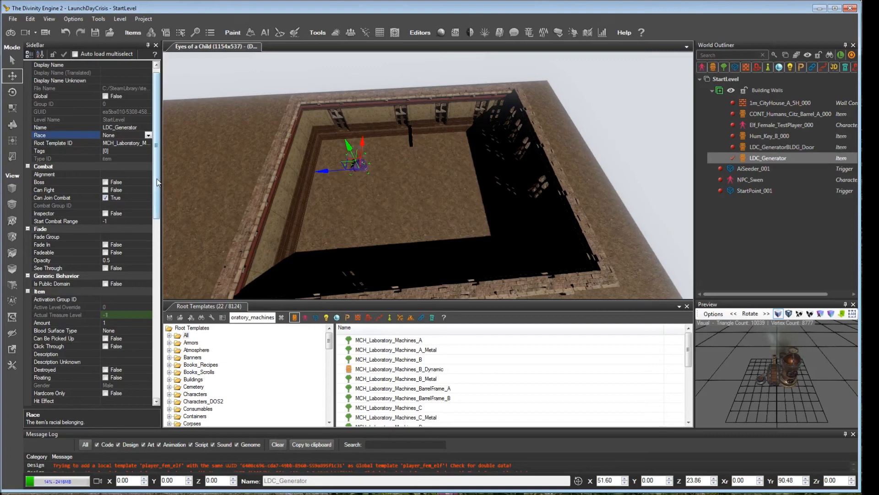
Enable Can Be Picked Up for LDC_Generator and save the level
scroll(95, 240, "down", 4)
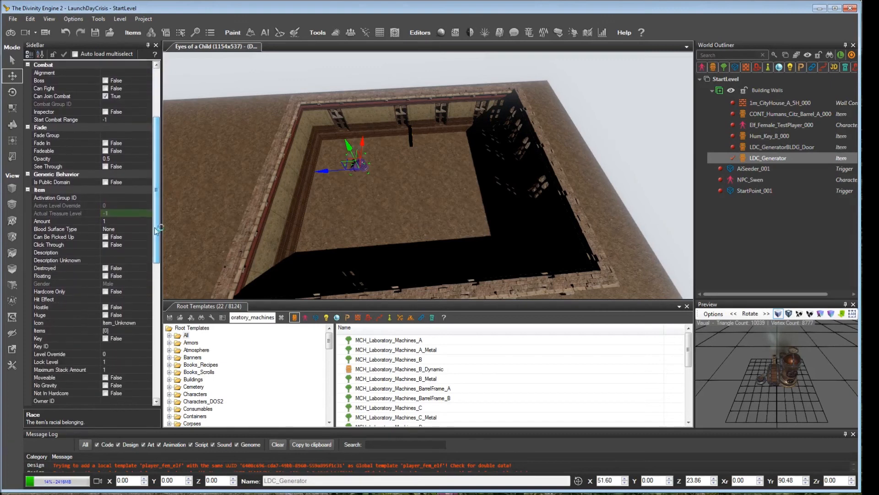
left_click(72, 238)
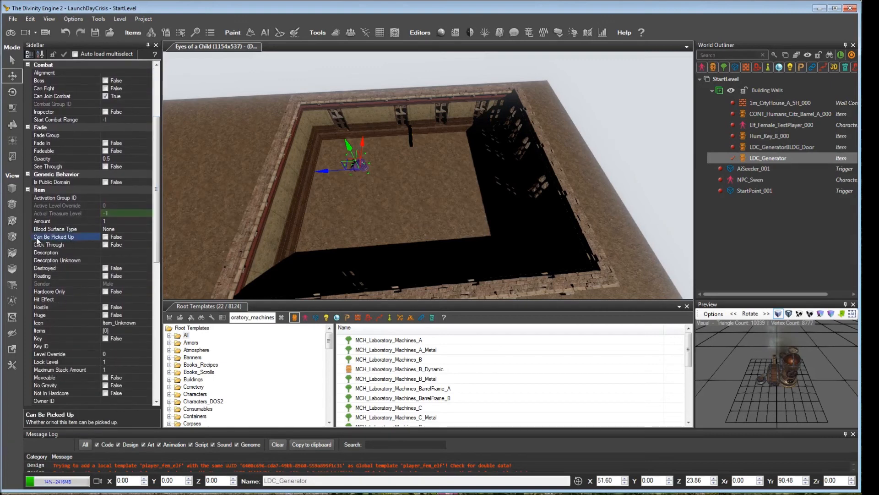
left_click(105, 237)
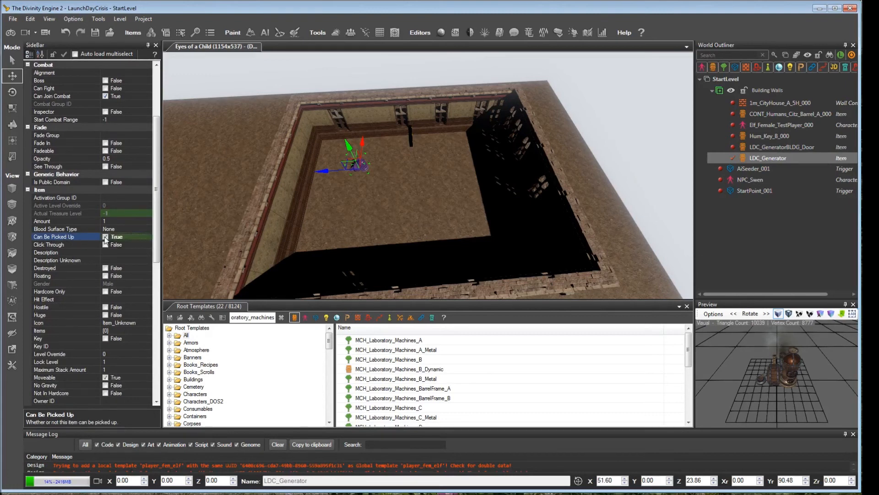
left_click(96, 32)
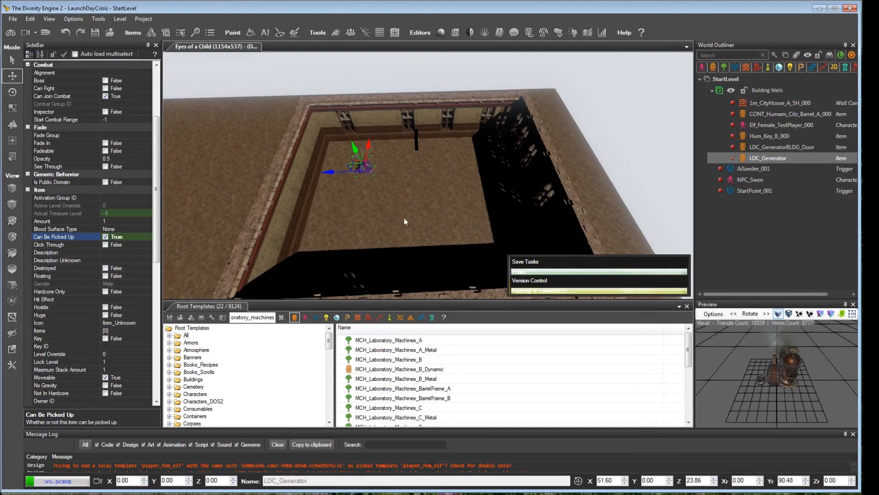
Set the editor's work atmosphere to "work" and close the atmosphere settings
right_click_drag(417, 224, 417, 219)
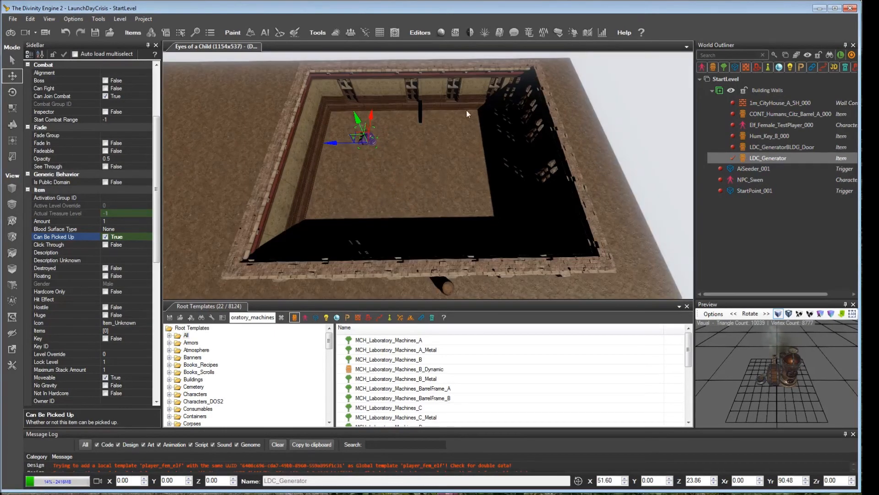
left_click(335, 33)
left_click(123, 89)
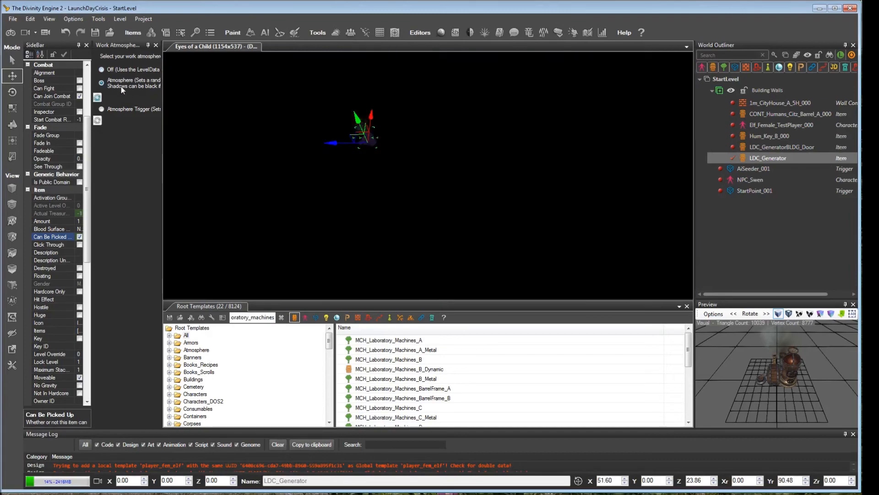
left_click_drag(162, 97, 252, 95)
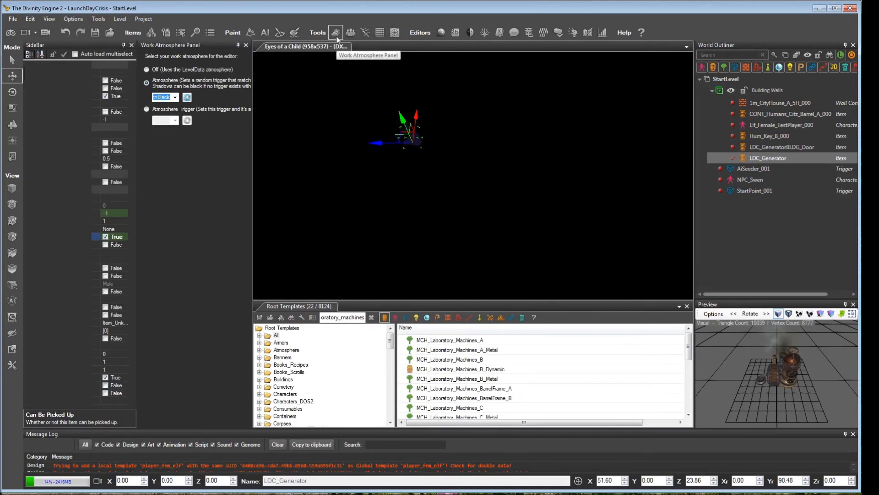
left_click(175, 97)
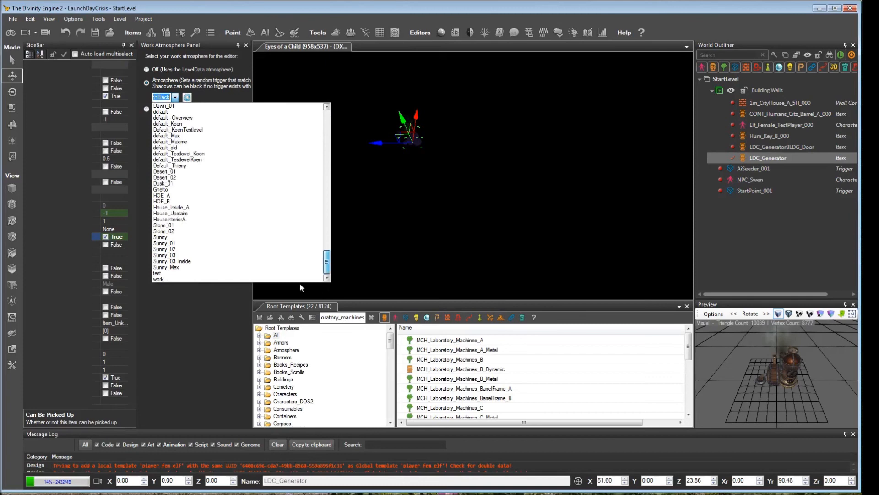
left_click(166, 278)
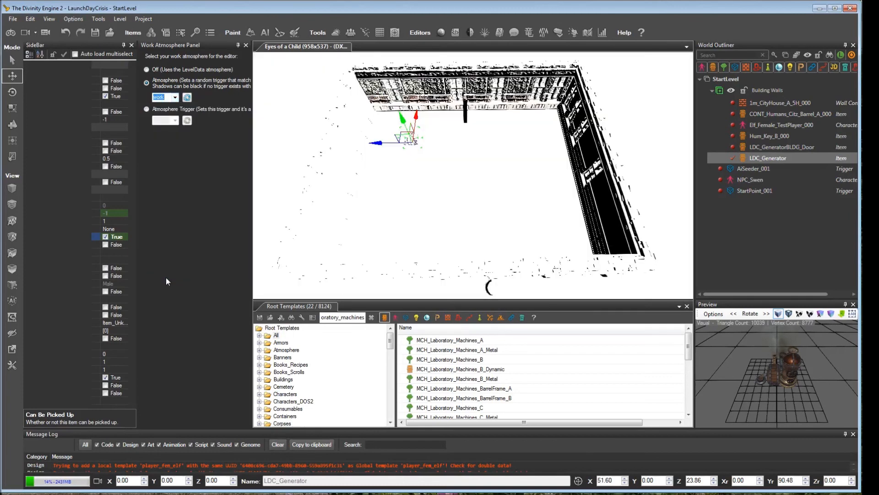
left_click(246, 45)
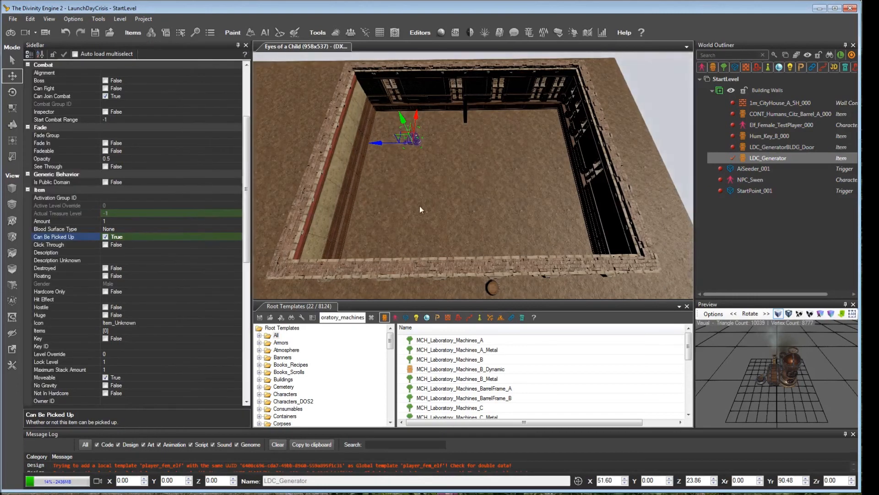
Clear the laboratory machines search so that the root templates are no longer filtered by name
mouse_move(451, 249)
middle_mouse_down()
mouse_move(509, 242)
mouse_move(451, 250)
middle_mouse_up()
double_click(355, 317)
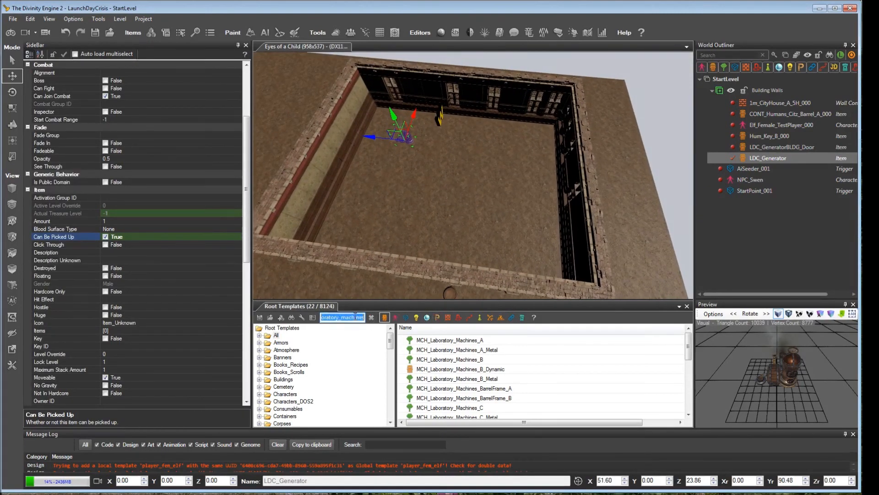
key("BackSpace")
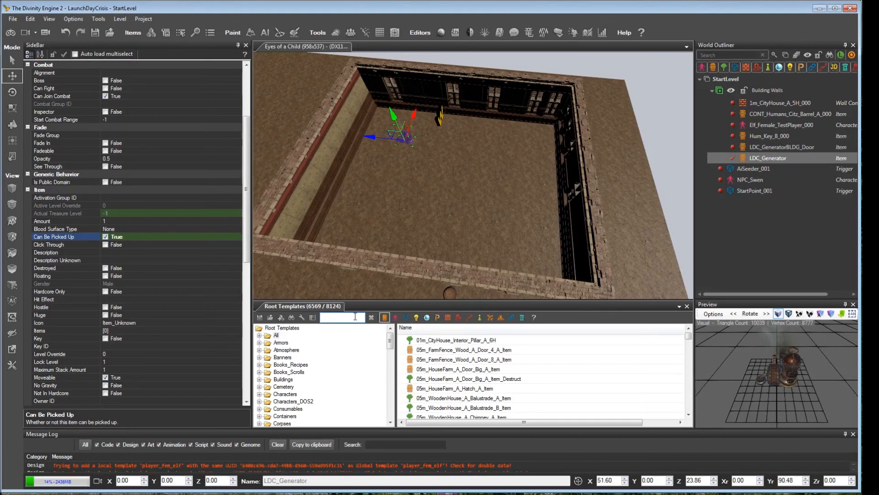
Add a new layer under StartLevel and name it Building Interior
left_click(723, 79)
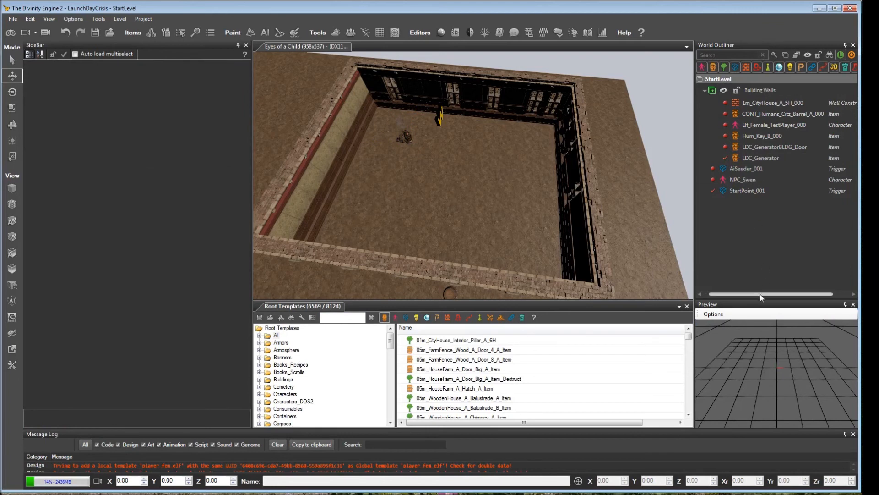
left_click_drag(761, 294, 749, 299)
right_click(724, 79)
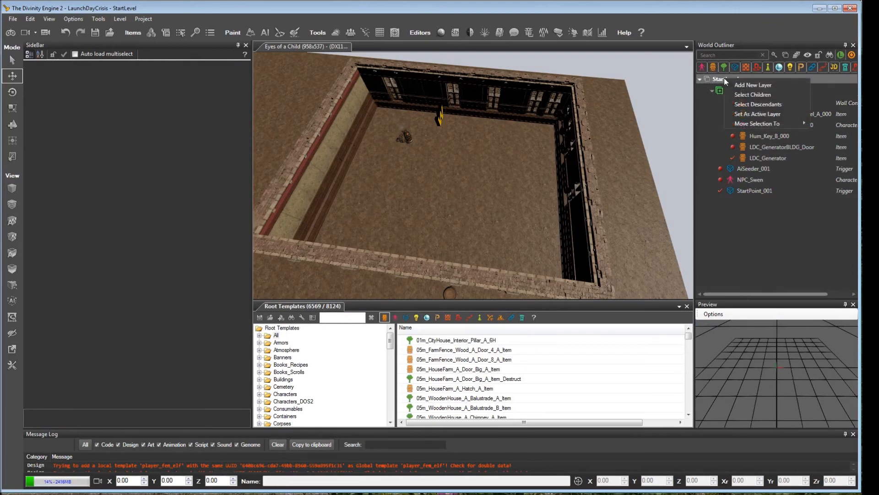
left_click(741, 84)
right_click(763, 169)
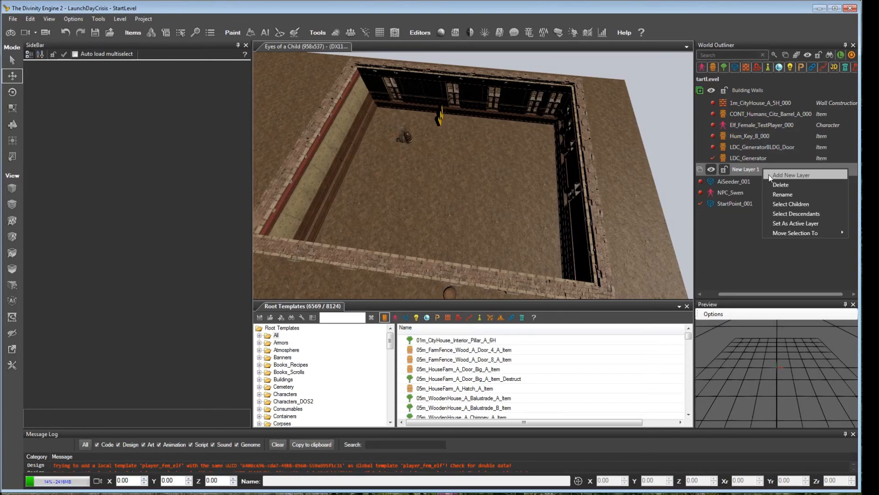
left_click(782, 195)
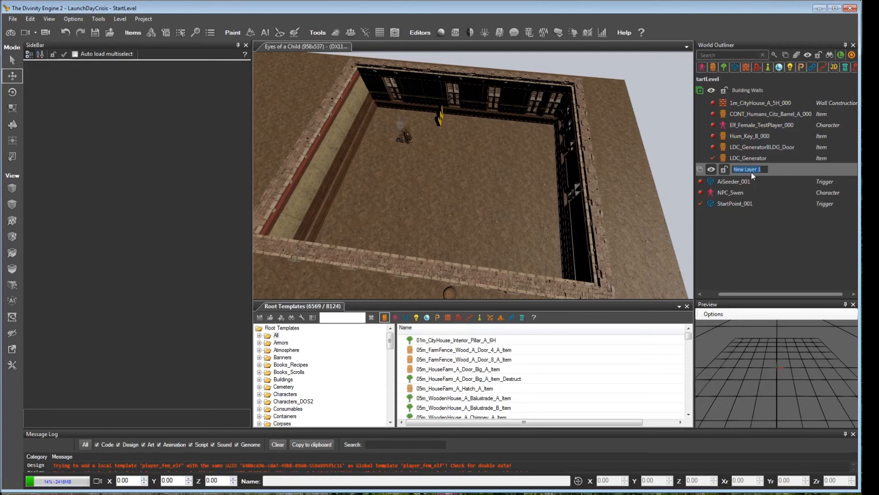
type("ing Interior")
key("Return")
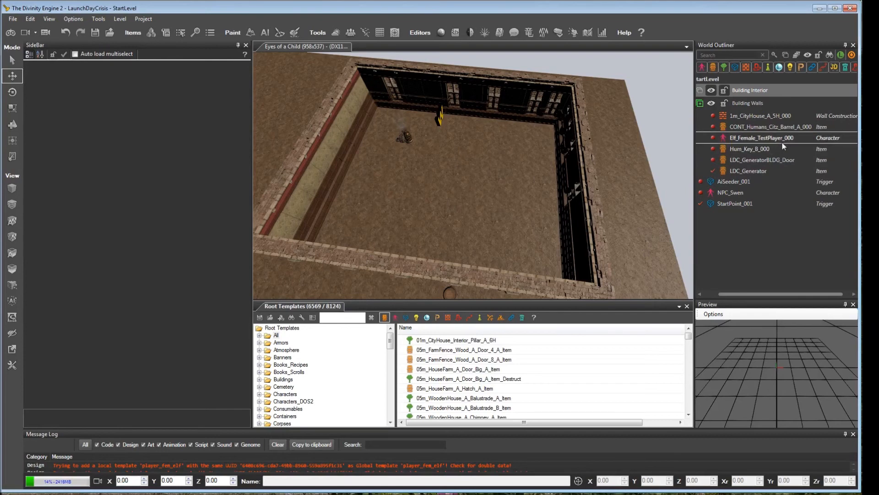
Move LDC_Generator into the Building Interior layer and make that layer active, with the Building Walls layer collapsed
left_click(770, 160)
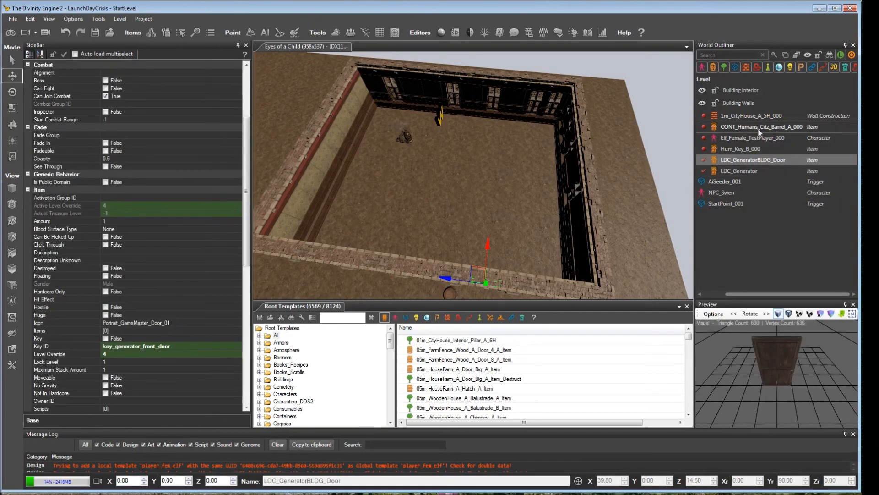
left_click(746, 170)
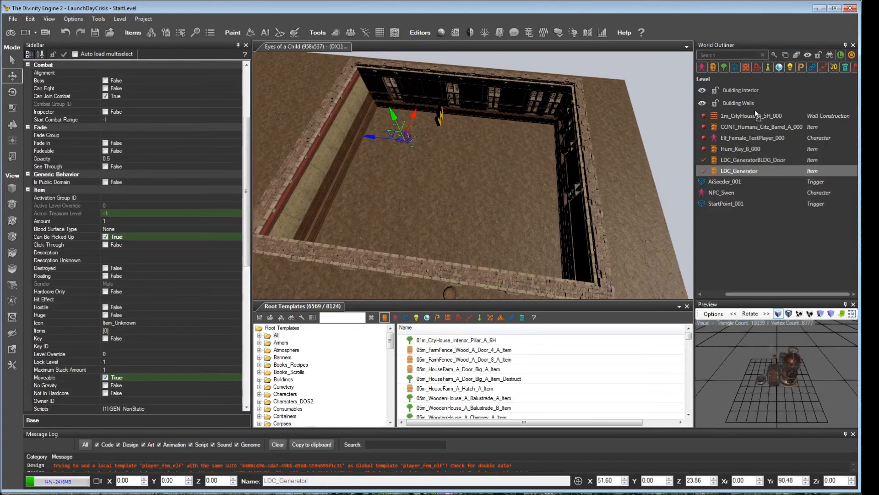
left_click_drag(745, 89, 745, 87)
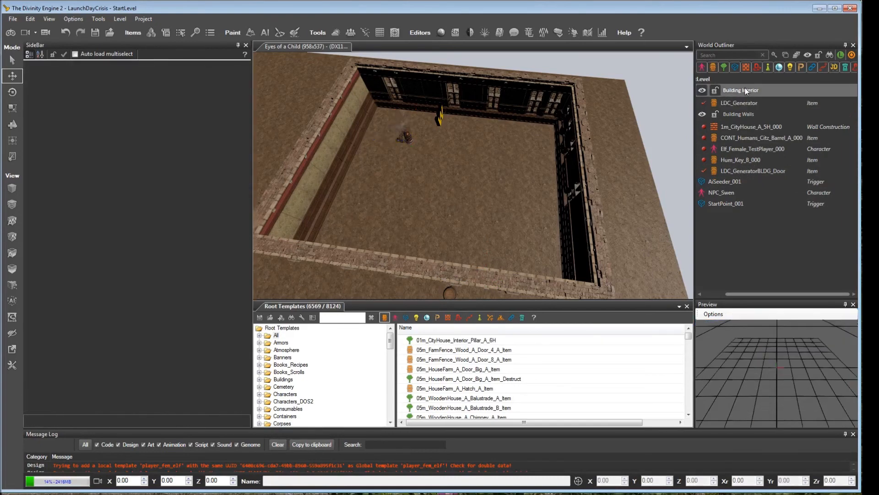
left_click_drag(740, 293, 718, 293)
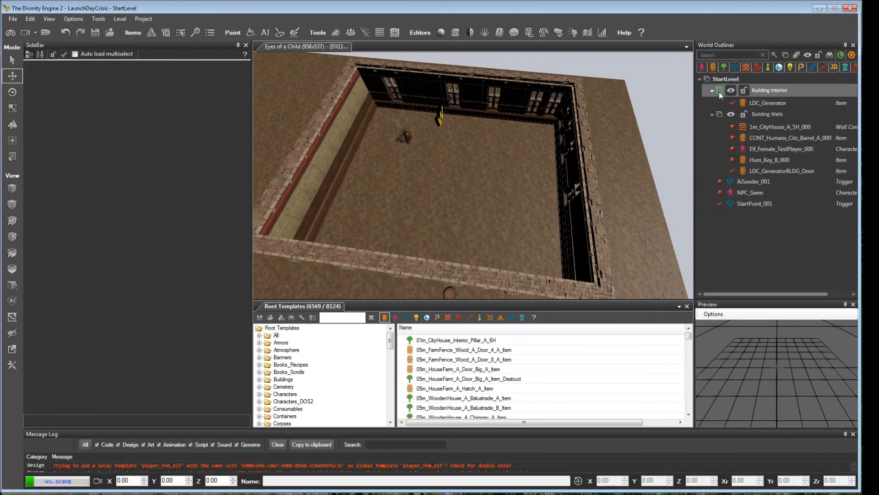
left_click(713, 114)
Filter the root templates to characters only and search them for "human"
right_click_drag(509, 202, 531, 190)
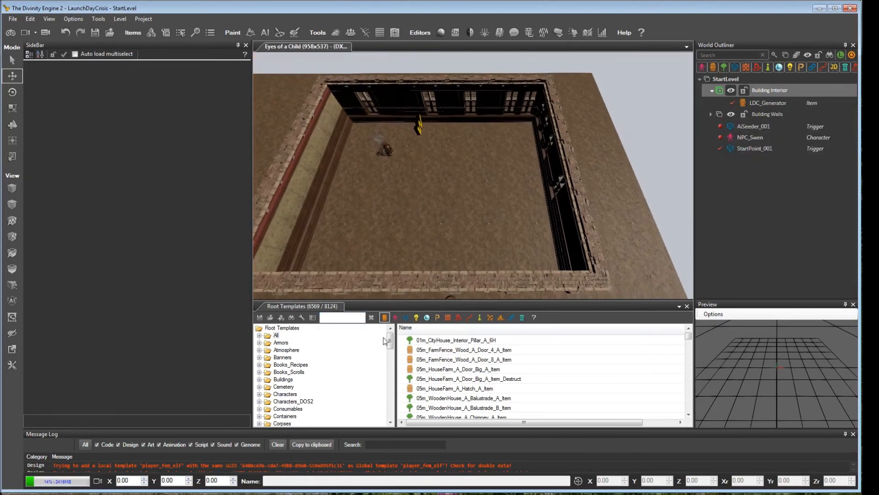
left_click(396, 318)
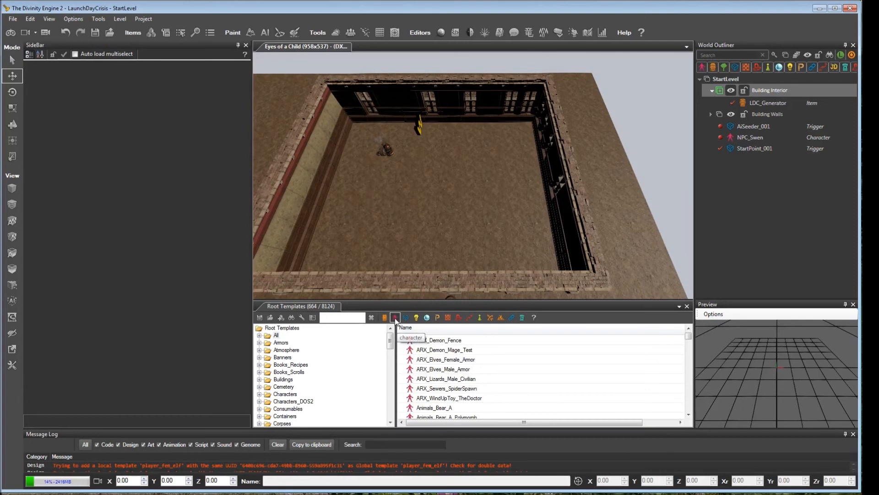
left_click(331, 318)
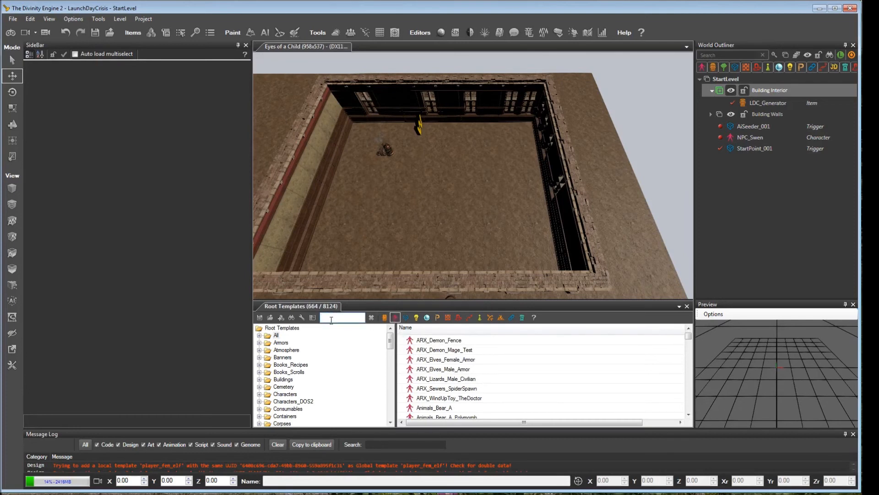
type("human")
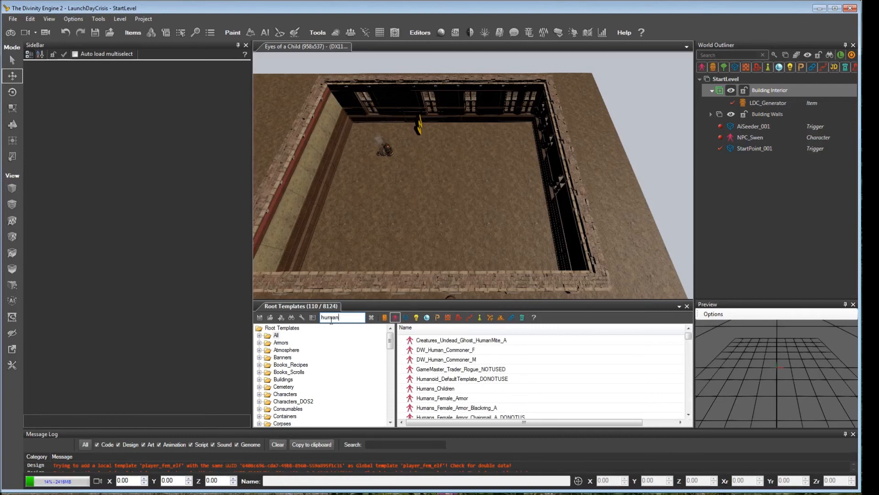
Place a Humans_Female_Armor_Mage character on the building floor at about X 45.6, Z 12.8
left_click(689, 373)
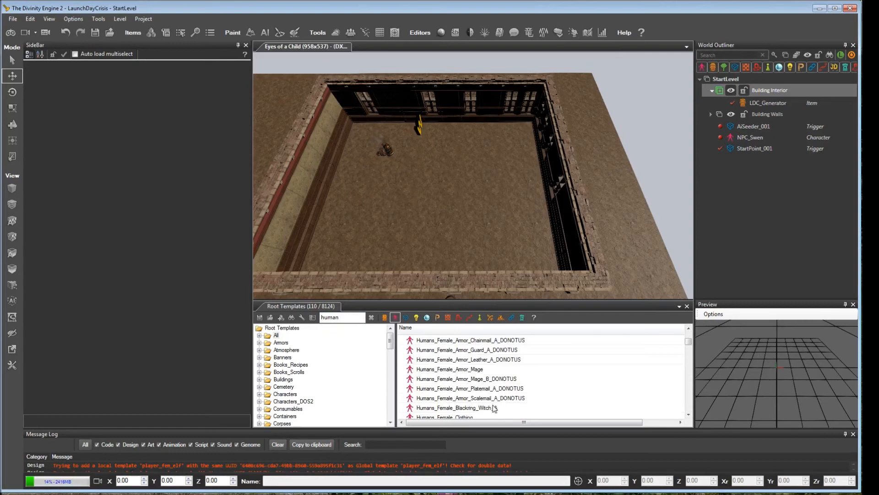
left_click(463, 371)
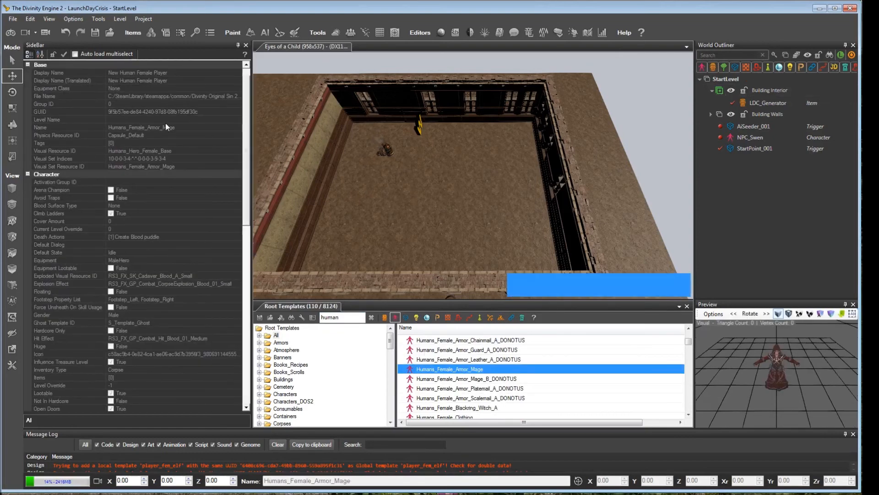
left_click(13, 125)
middle_click_drag(495, 225, 508, 227)
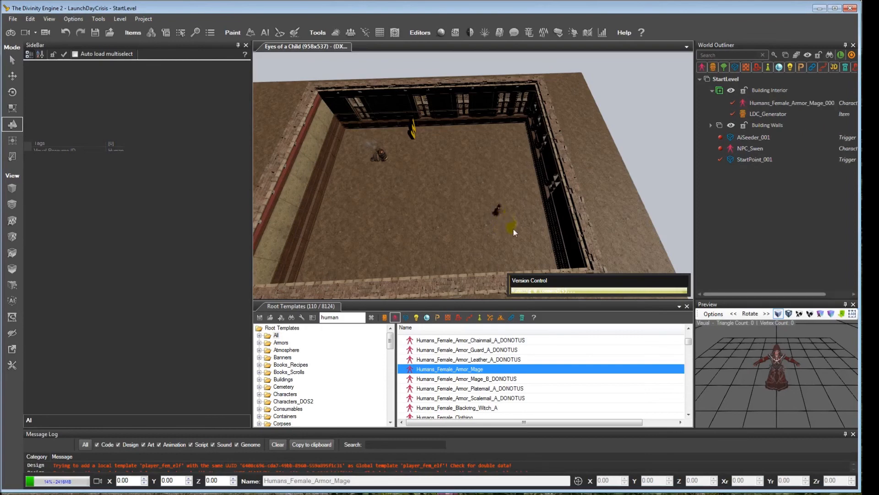
Rename the placed female mage character as LDC_chief_engineer
left_click(496, 211)
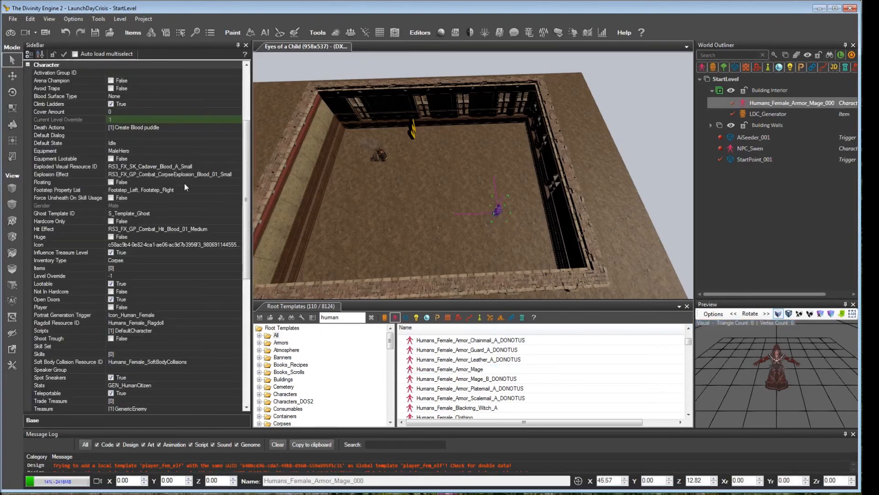
scroll(247, 131, "up", 5)
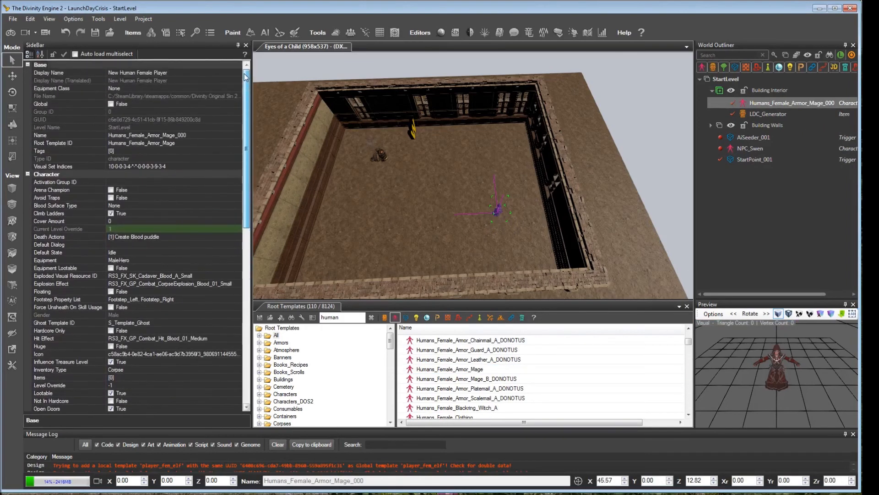
left_click(184, 134)
left_click(184, 134)
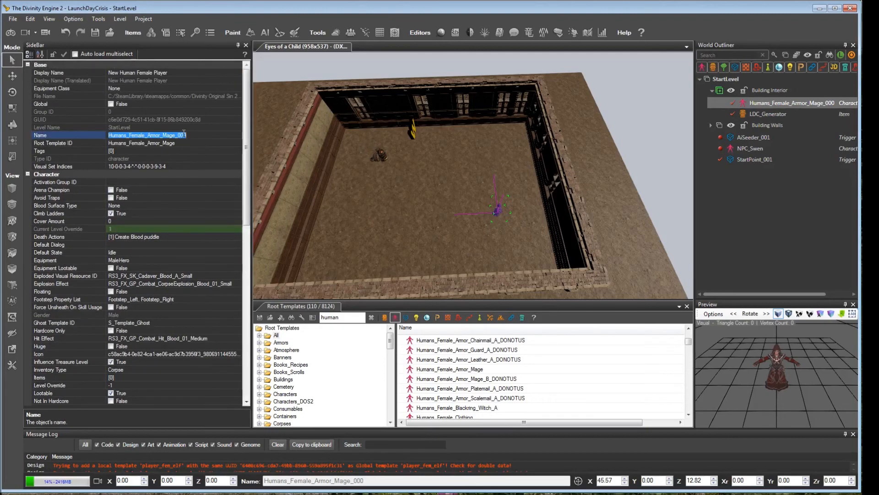
type("LDC_chief")
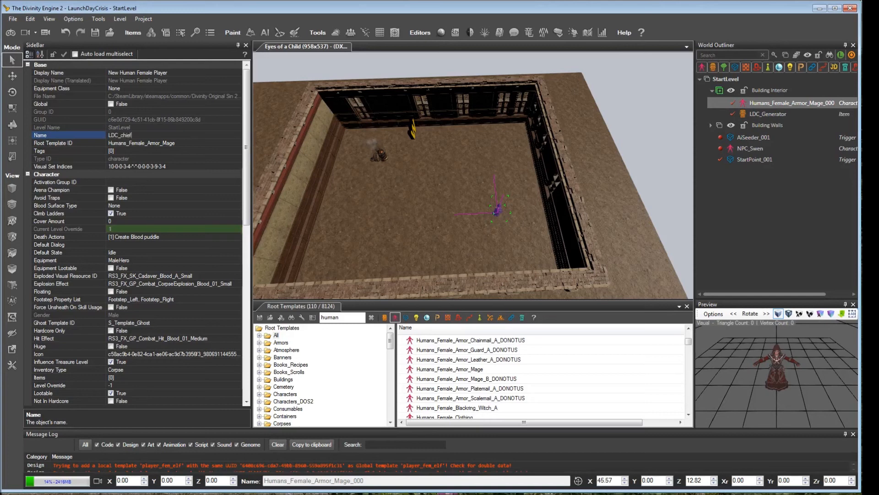
type("_engineer")
key("Tab")
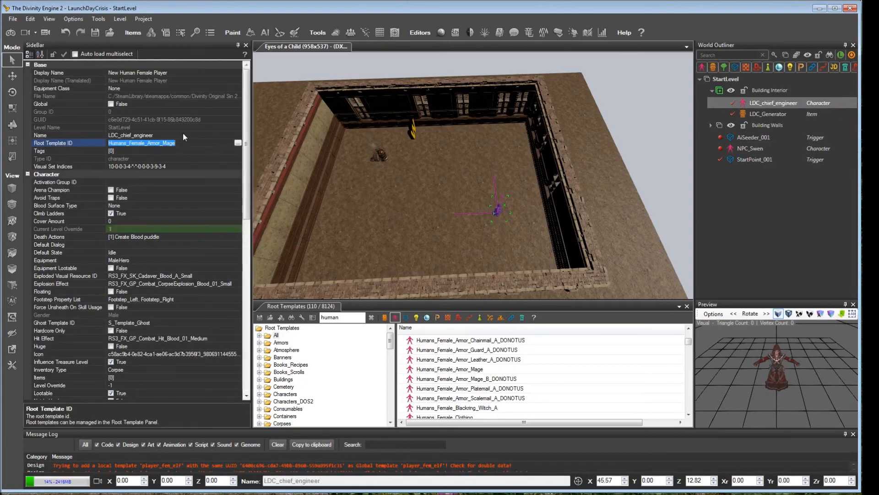
Place a Humans_Male_Armor_Heavy character inside the building near the chief engineer, at about X 49.3, Z 13.4
right_click_drag(460, 220, 455, 218)
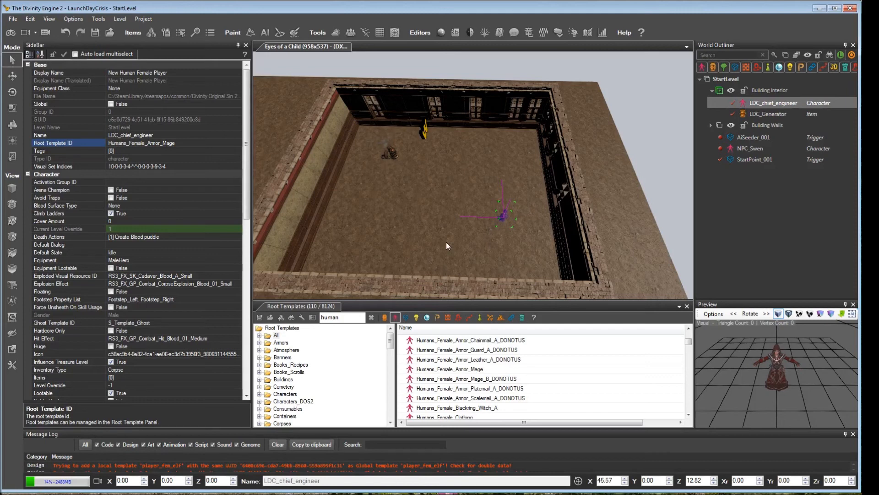
middle_click_drag(457, 236, 498, 211)
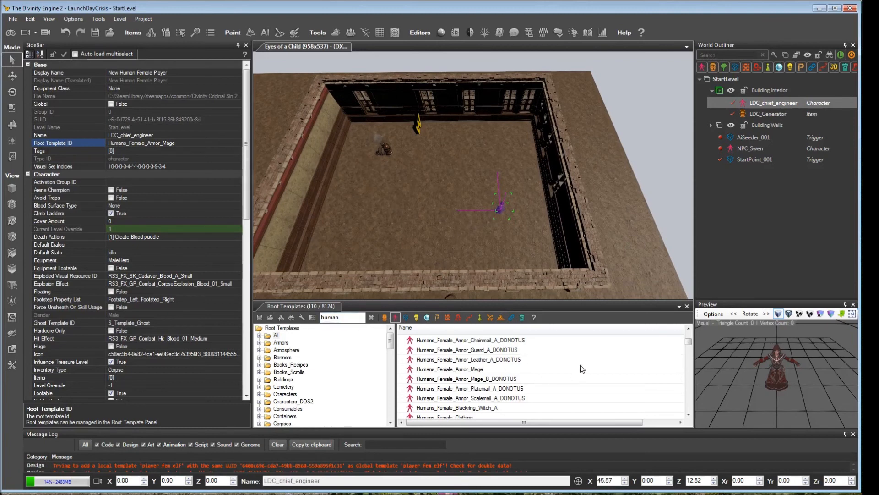
left_click(690, 403)
left_click(689, 403)
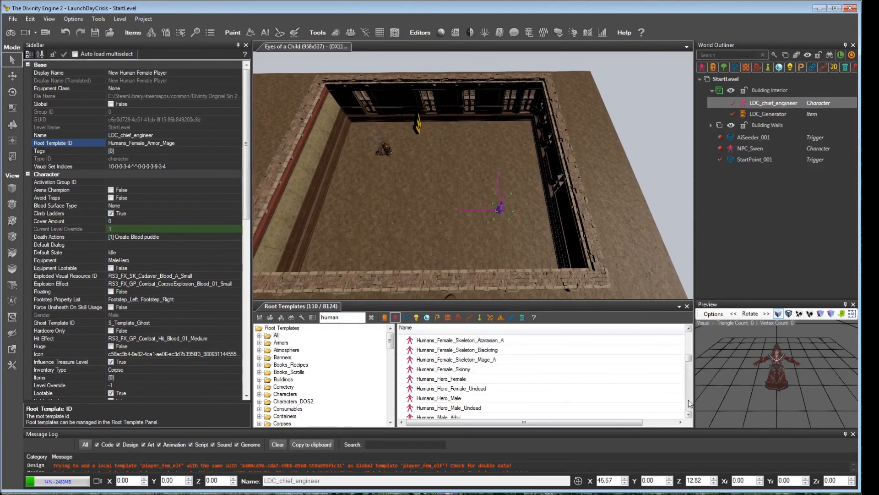
left_click(690, 403)
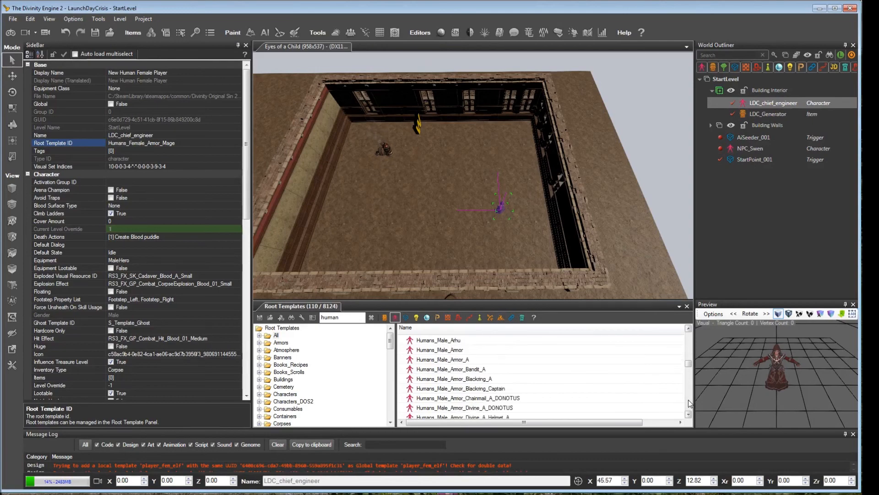
left_click(689, 403)
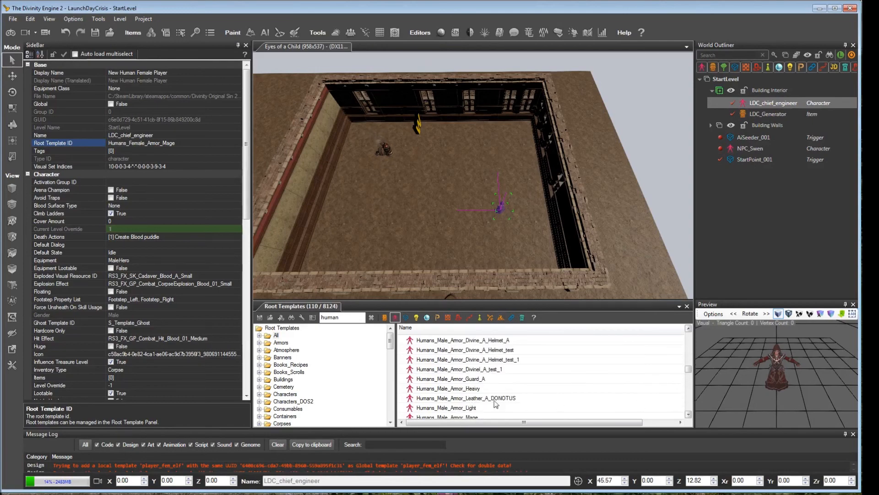
left_click(431, 389)
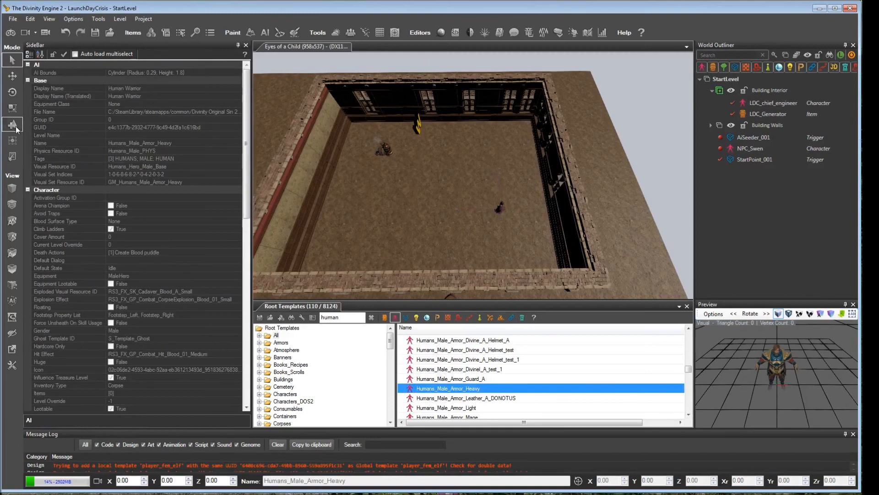
left_click(493, 176)
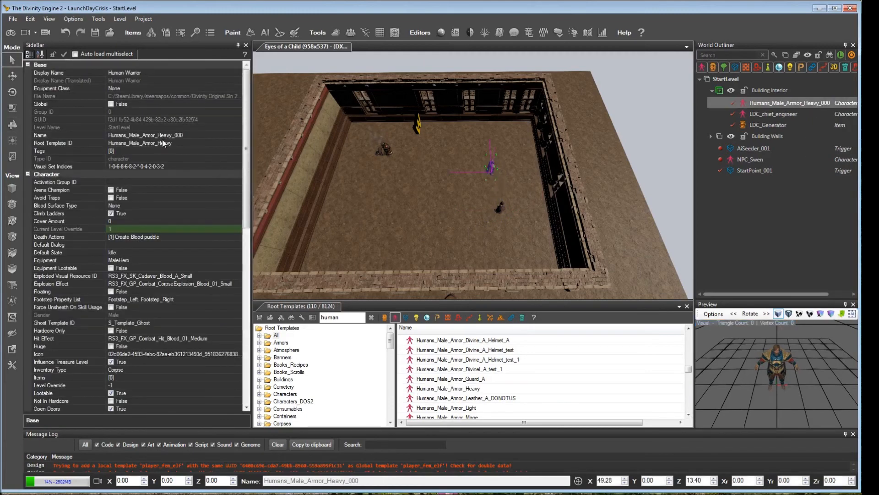
Rename the placed heavy-armor male character as LDC_GreaseMonkey_1
left_click(137, 135)
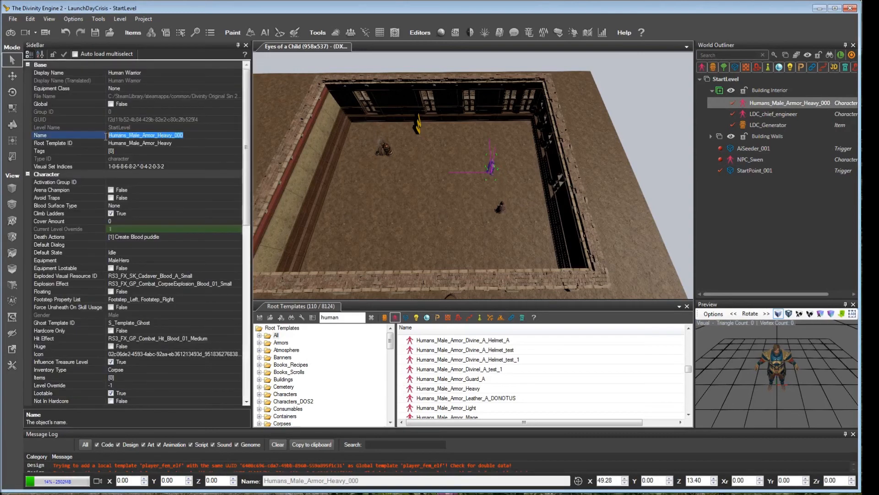
type("LDC_")
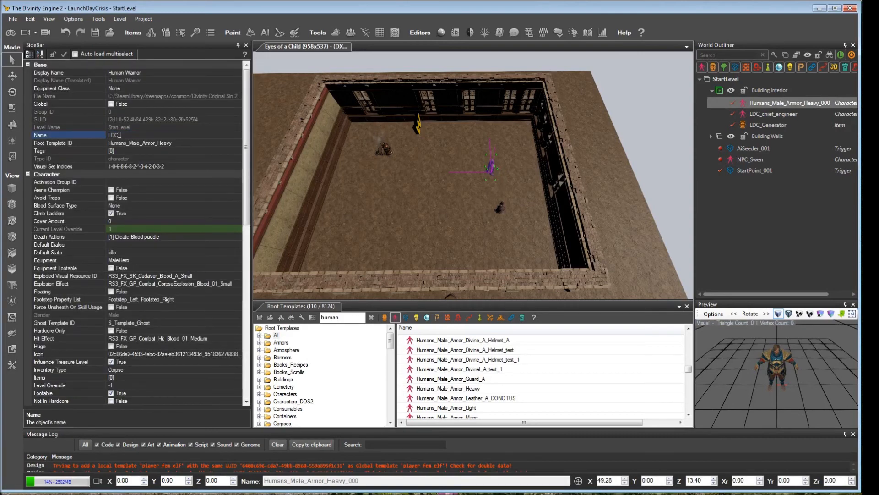
type("GreaseMonkey_1")
key("Tab")
Place a Humans_Male_Armor_Light character inside the building at about X 42.8, Z 15.3
right_click_drag(300, 160, 310, 178)
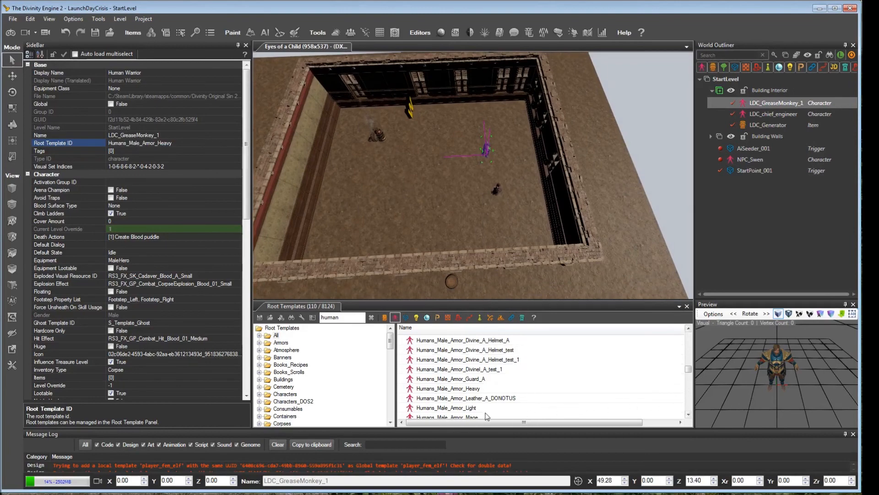
left_click(468, 408)
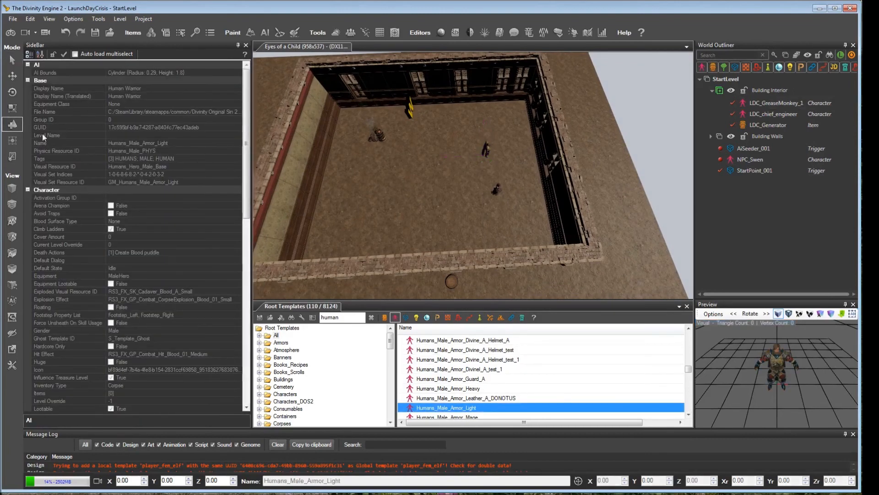
left_click(470, 224)
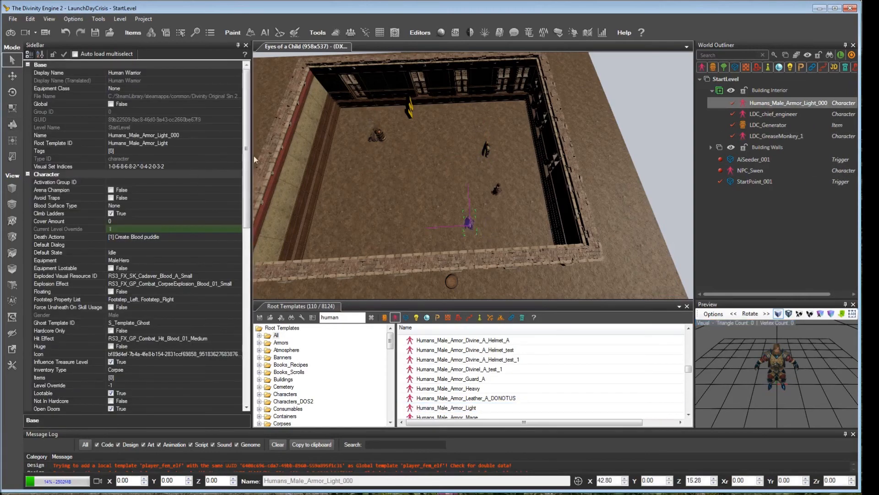
Rename the placed light-armor male character as LDC_GreaseMonkey_2, reusing the name of LDC_GreaseMonkey_1, and save the level
left_click(485, 148)
left_click(48, 135)
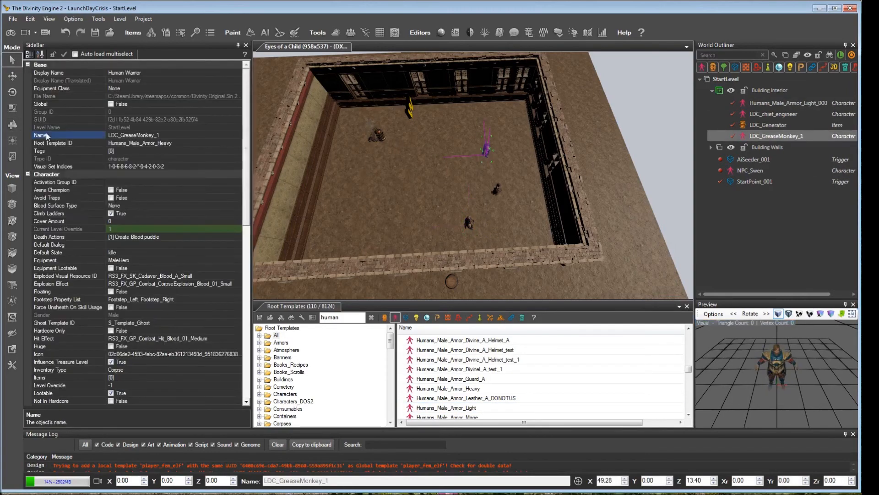
right_click(48, 136)
left_click(101, 181)
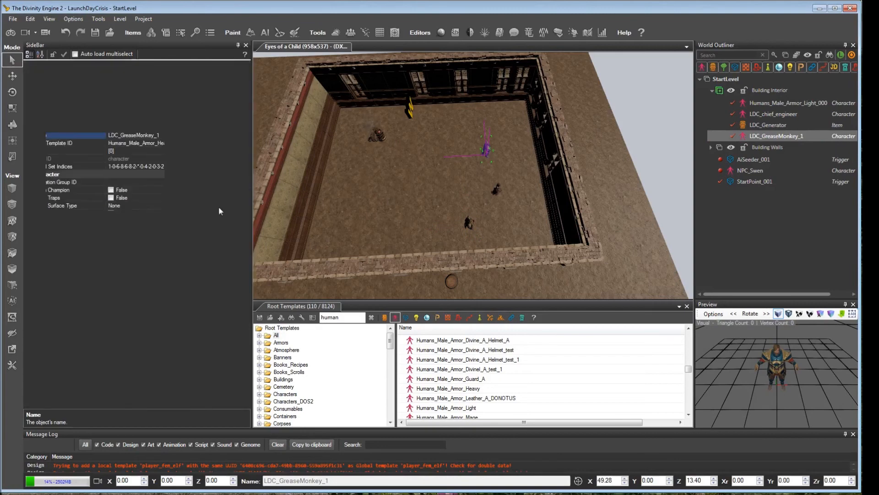
left_click(471, 223)
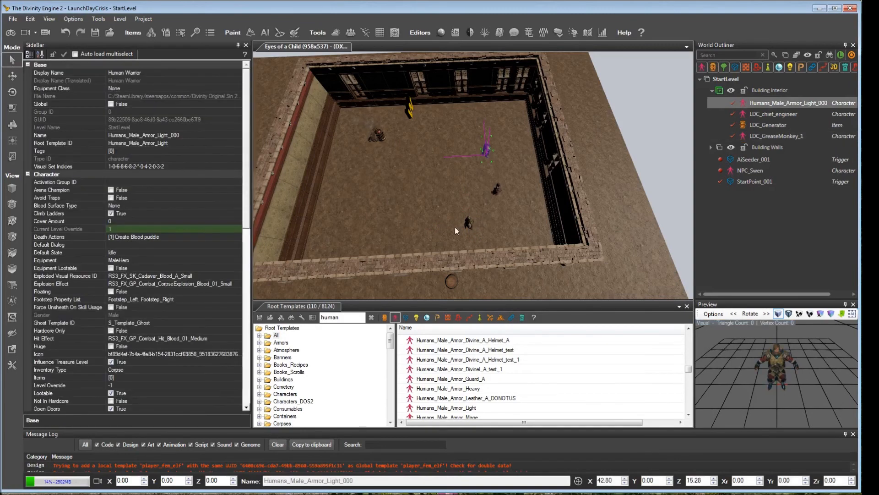
left_click(113, 137)
key("ctrl+v")
key("BackSpace")
type("2")
key("Tab")
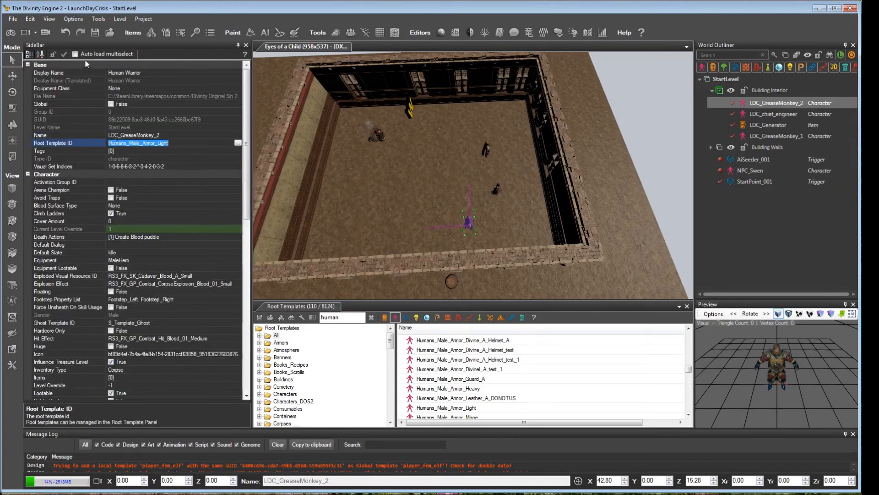
left_click(94, 33)
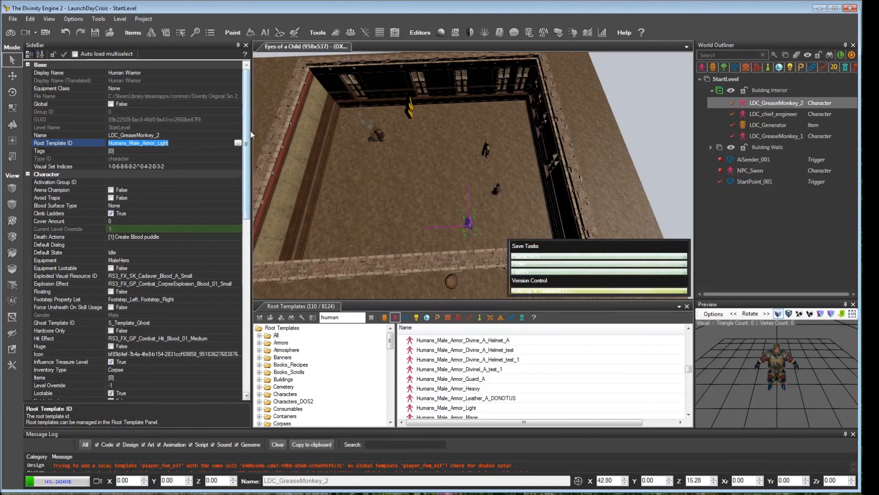
Set the combat alignment of LDC_GreaseMonkey_2, LDC_chief_engineer and LDC_GreaseMonkey_1 together to Neutral NPC and save the level
right_click_drag(476, 200, 473, 201)
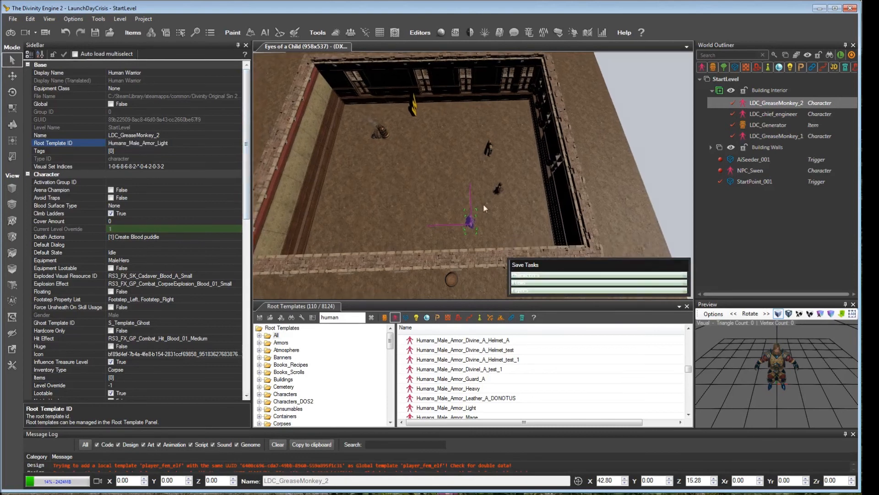
left_click(498, 190, "ctrl")
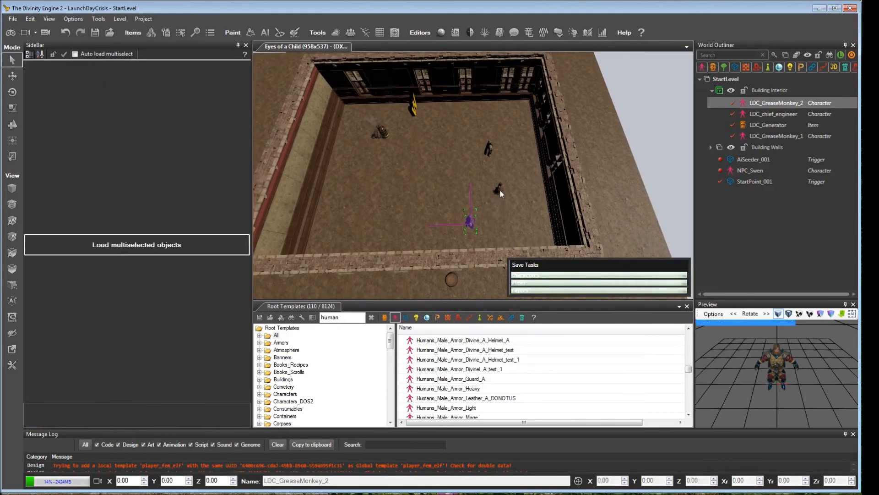
left_click(490, 147, "ctrl")
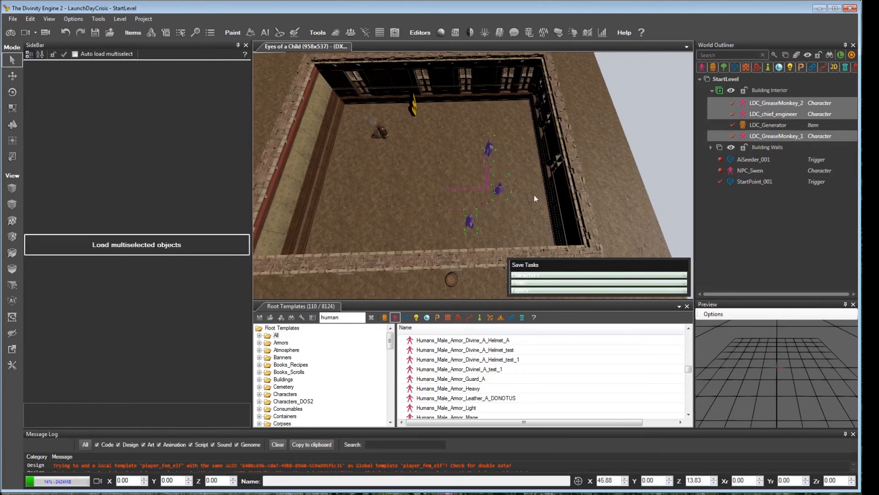
left_click(120, 251)
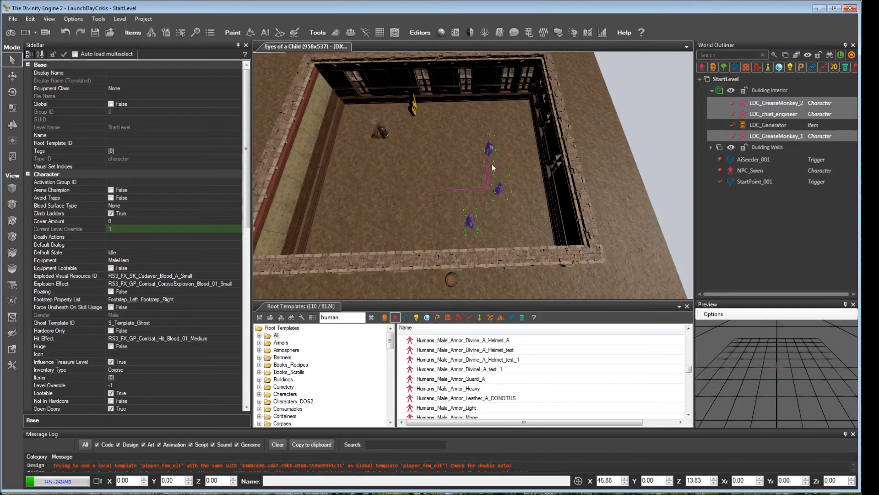
left_click_drag(250, 185, 230, 211)
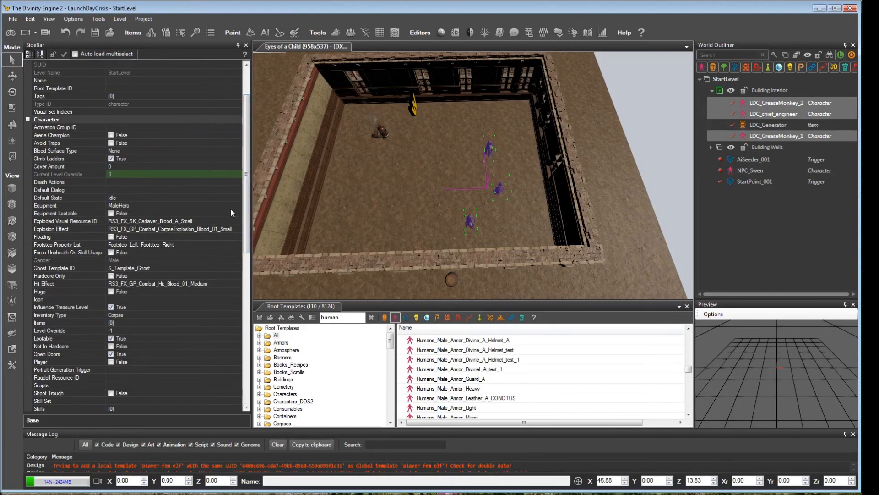
left_click_drag(247, 183, 247, 232)
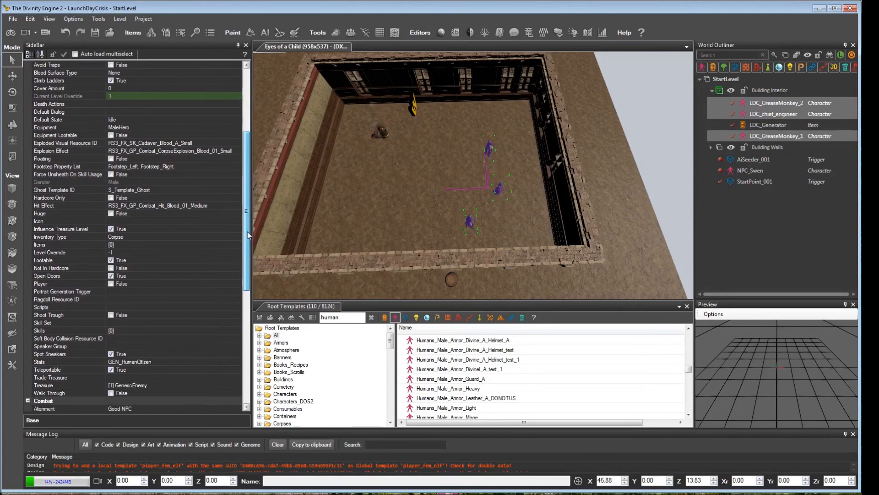
left_click_drag(247, 232, 254, 302)
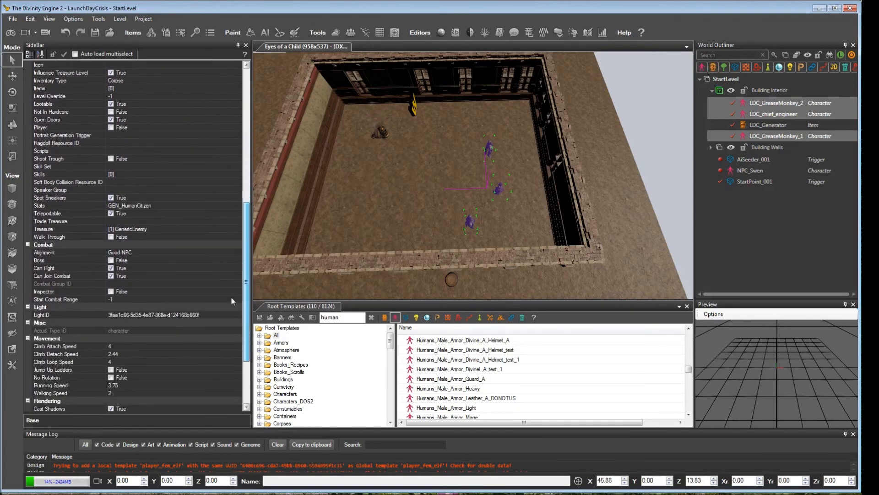
left_click(151, 252)
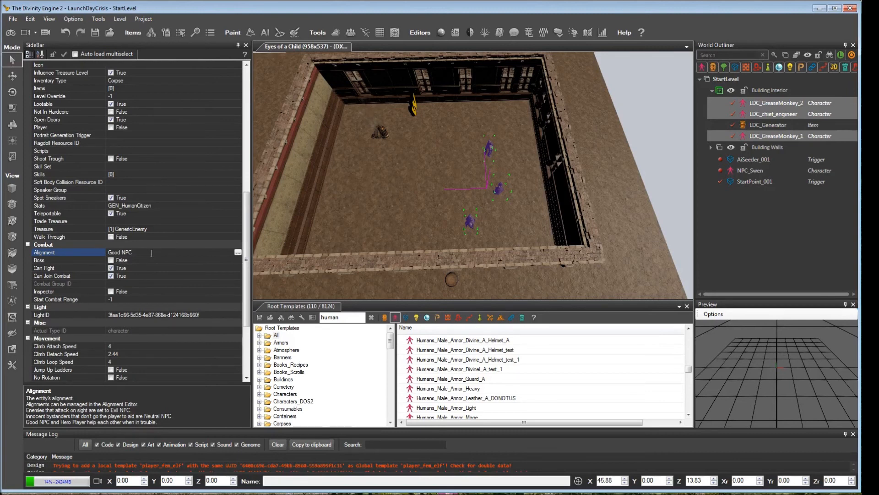
left_click(238, 253)
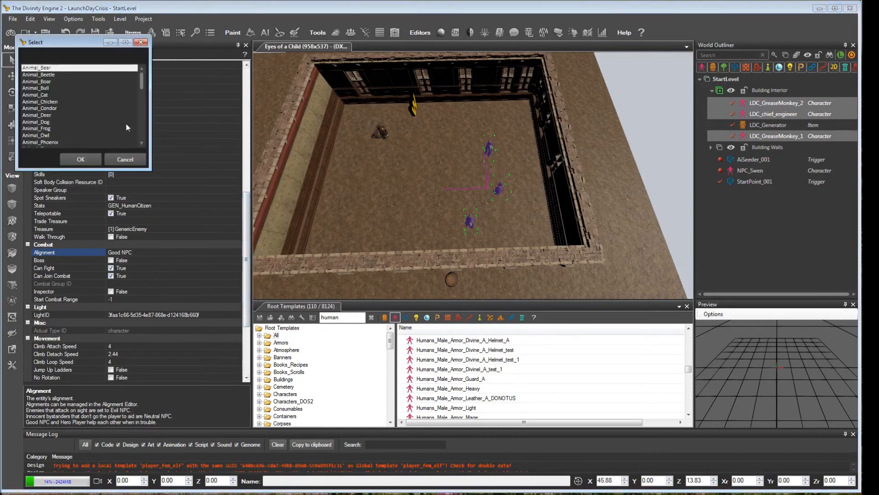
left_click_drag(141, 81, 143, 133)
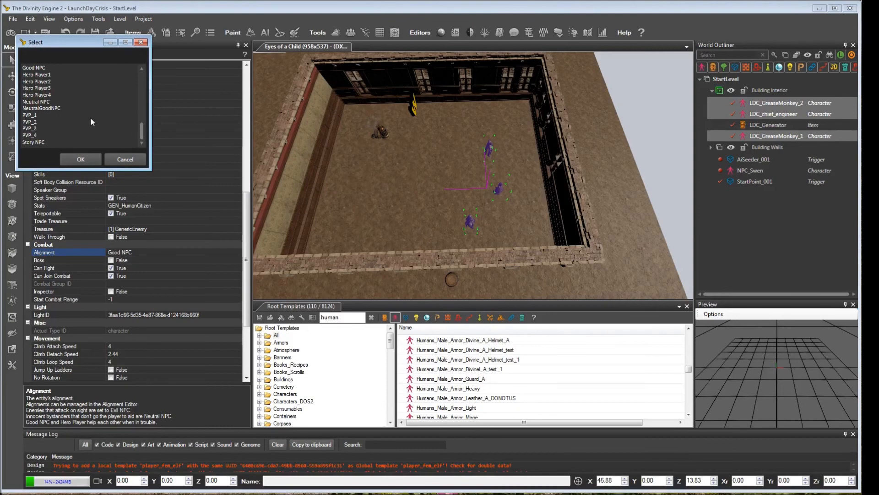
double_click(45, 102)
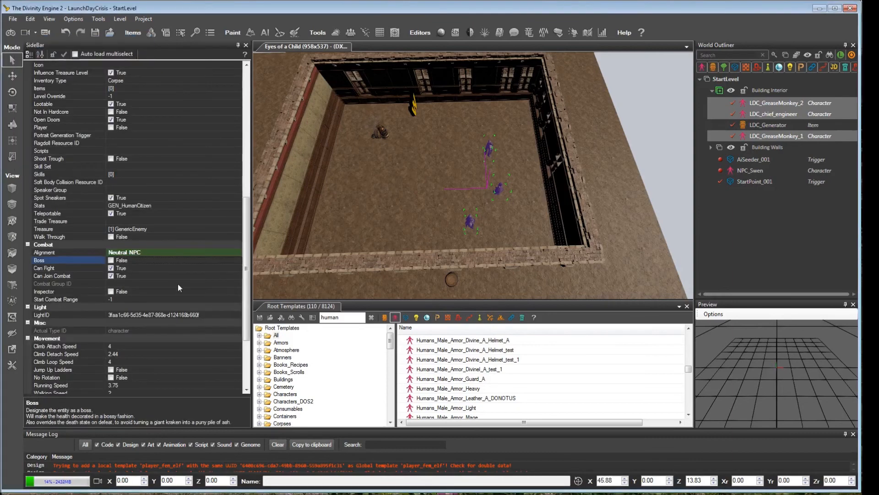
left_click(95, 32)
Check the combat alignment of LDC_GreaseMonkey_2, LDC_chief_engineer and LDC_GreaseMonkey_1 one by one
left_click(766, 103)
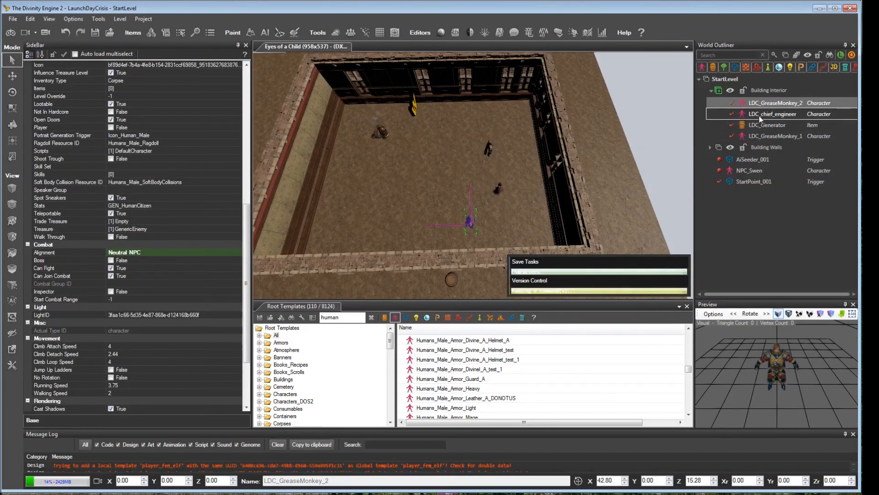
left_click(760, 116)
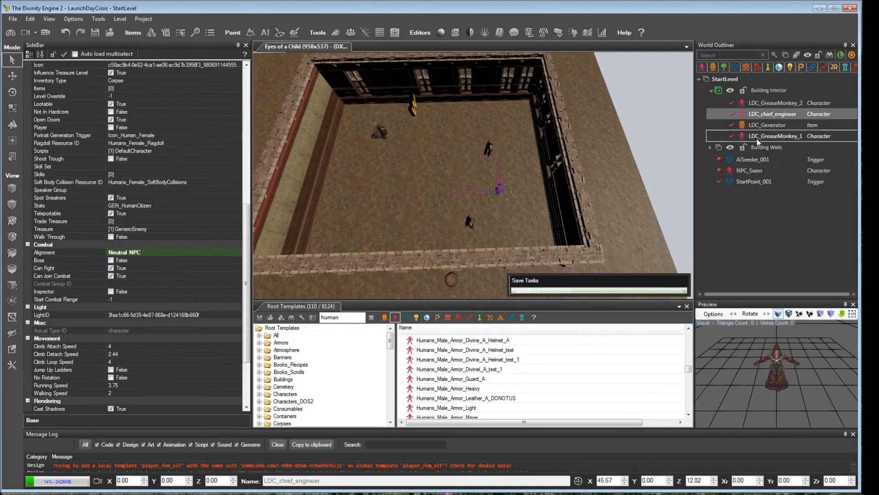
left_click(758, 138)
Place a Humans_Female_Clothing character in the building's far corner beside the generator, at about X 53.9, Z 26.5
right_click_drag(348, 230, 359, 231)
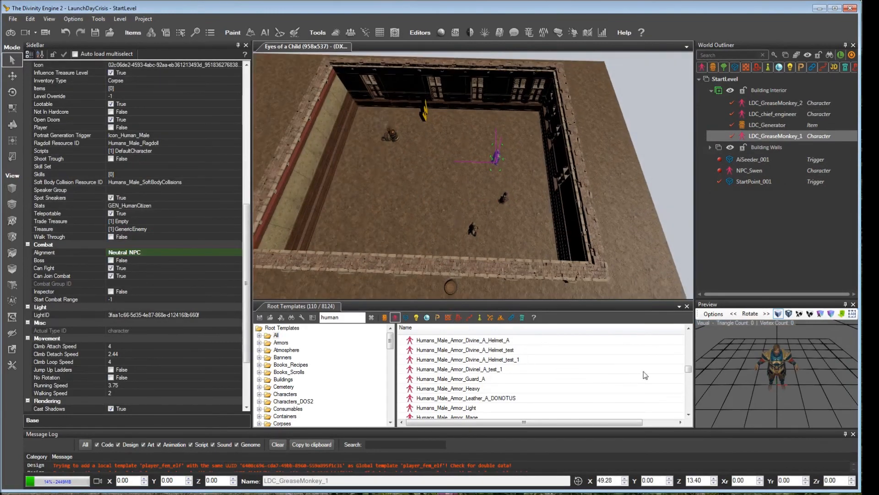
left_click_drag(688, 369, 683, 348)
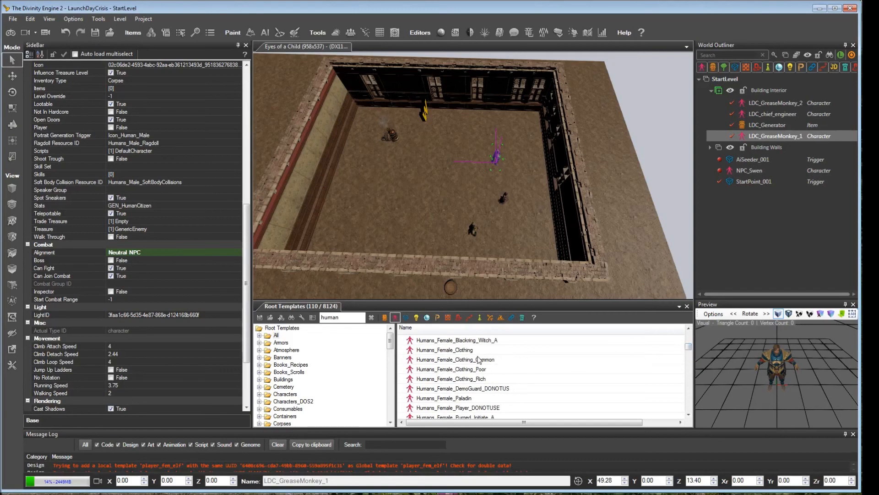
left_click(457, 351)
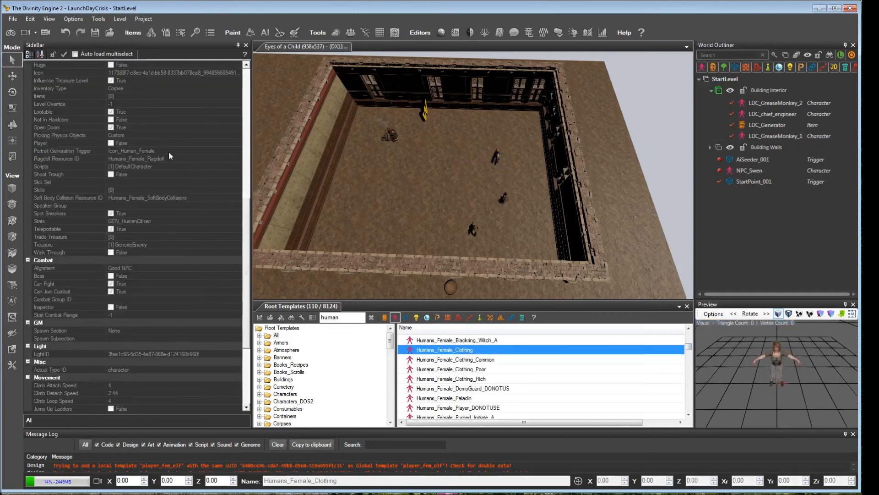
left_click(405, 181)
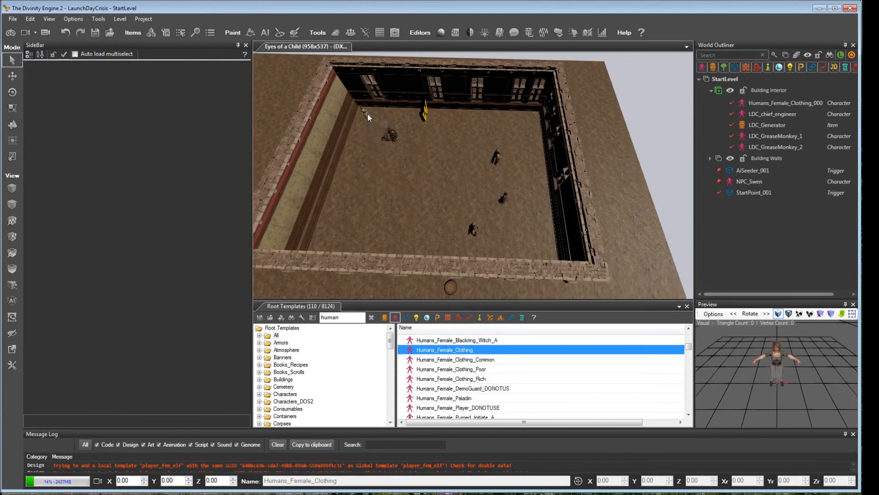
Rename the placed female clothing character as LDC_Pacifist
left_click(368, 114)
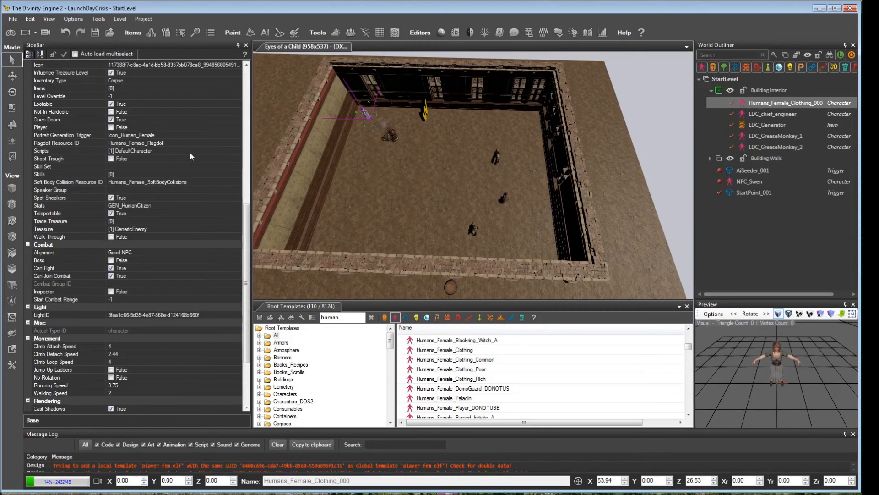
left_click_drag(247, 211, 248, 68)
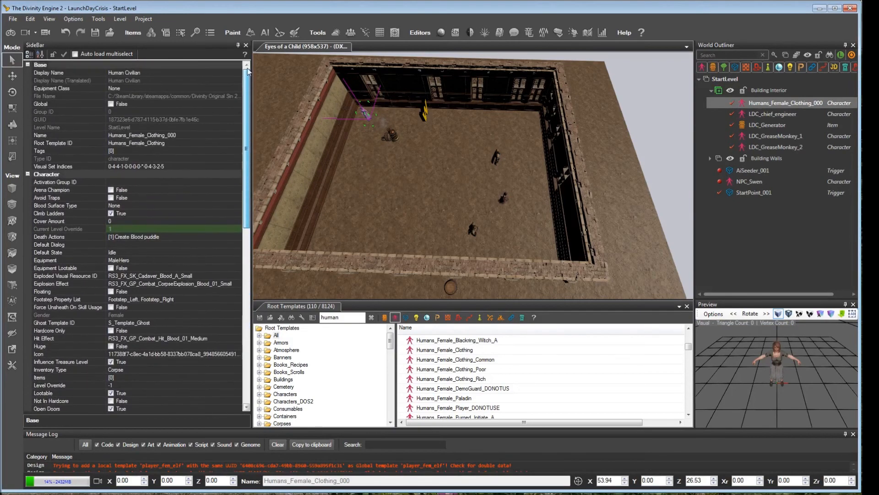
left_click(189, 135)
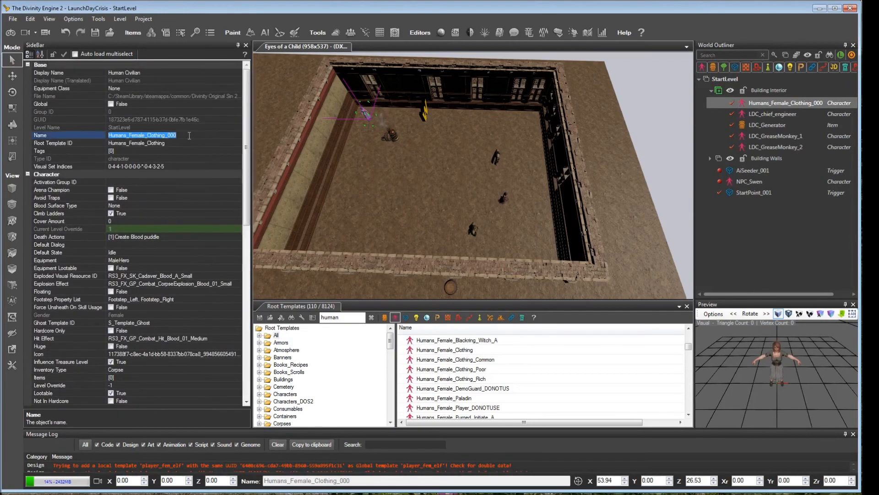
type("LDC_Pacifist")
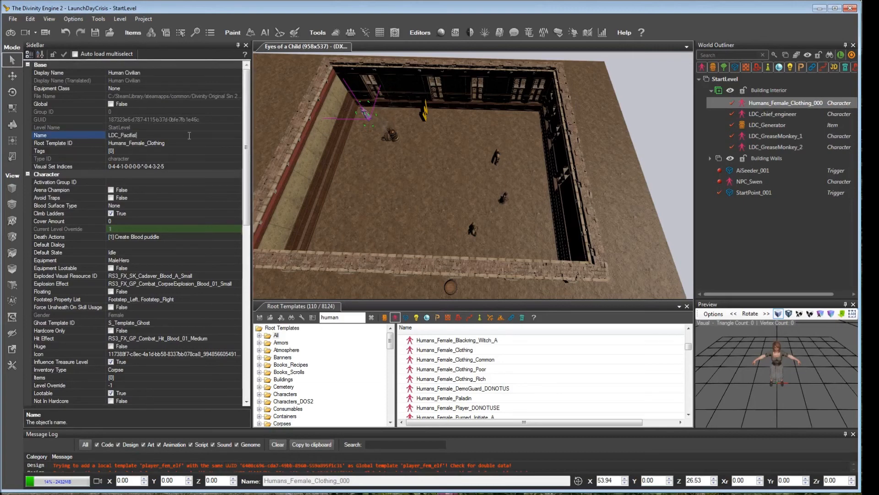
key("Tab")
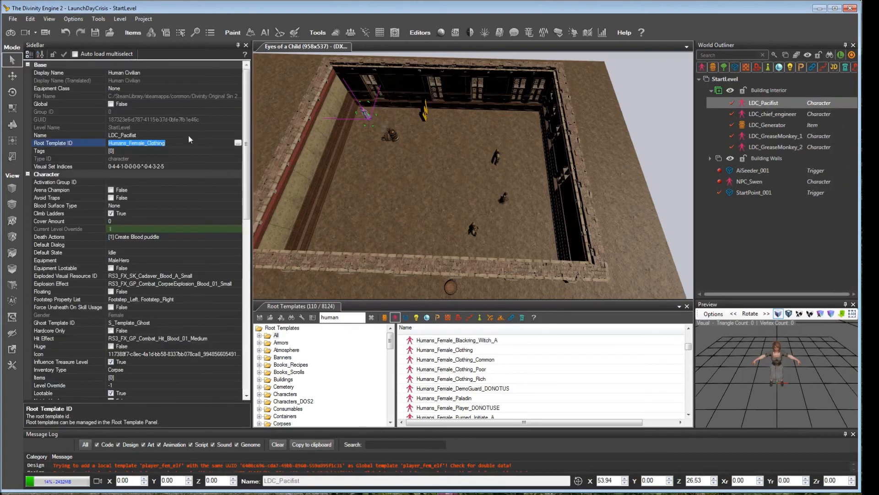
Set the combat alignment of LDC_Pacifist to Neutral NPC
left_click_drag(245, 153, 239, 290)
left_click(187, 240)
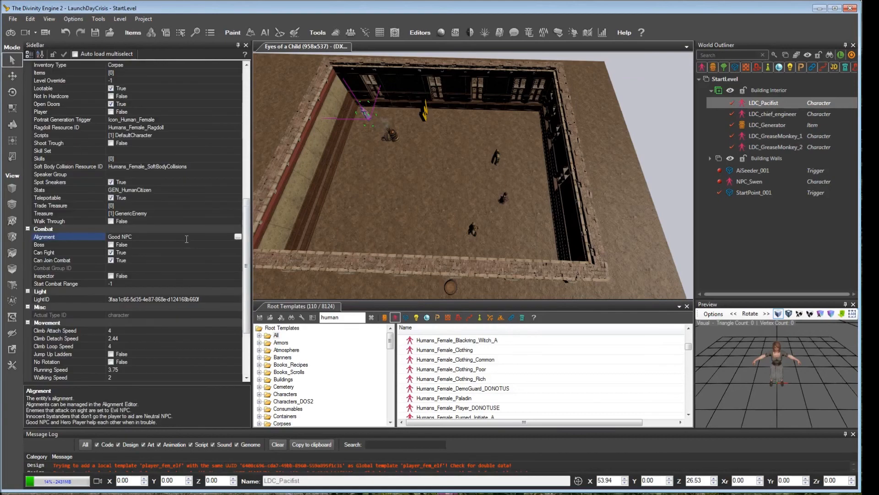
left_click(238, 238)
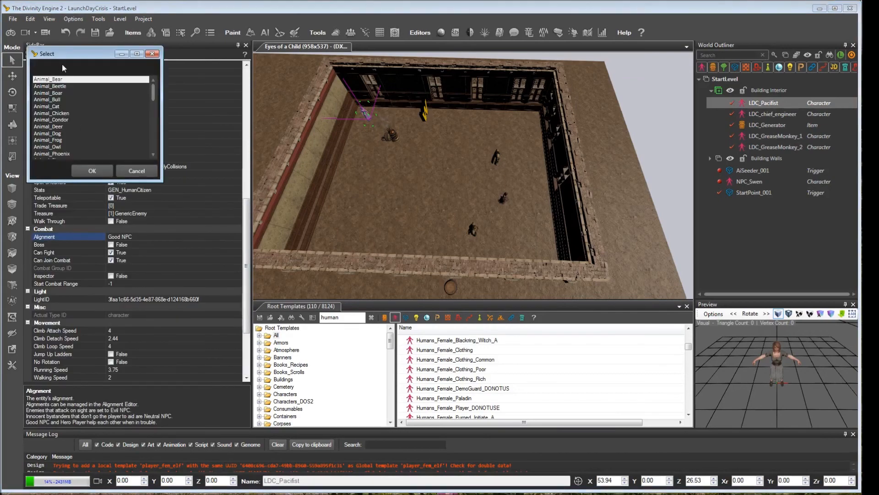
left_click_drag(152, 98, 156, 151)
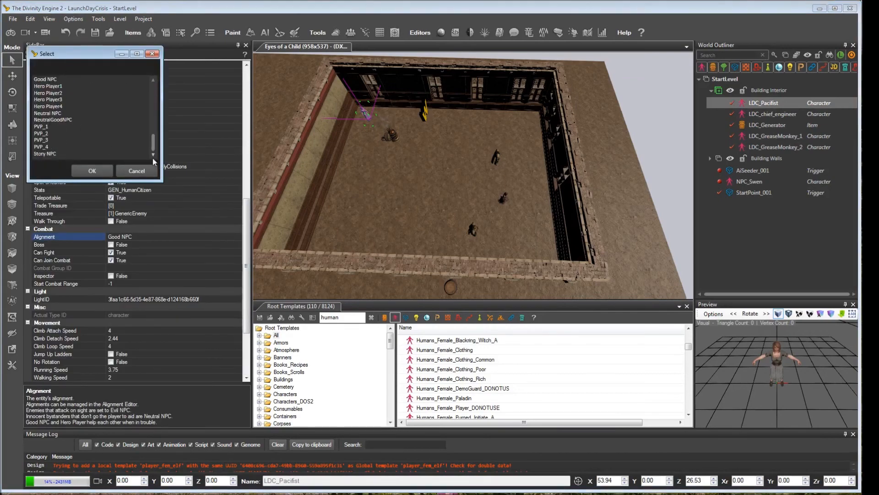
double_click(59, 113)
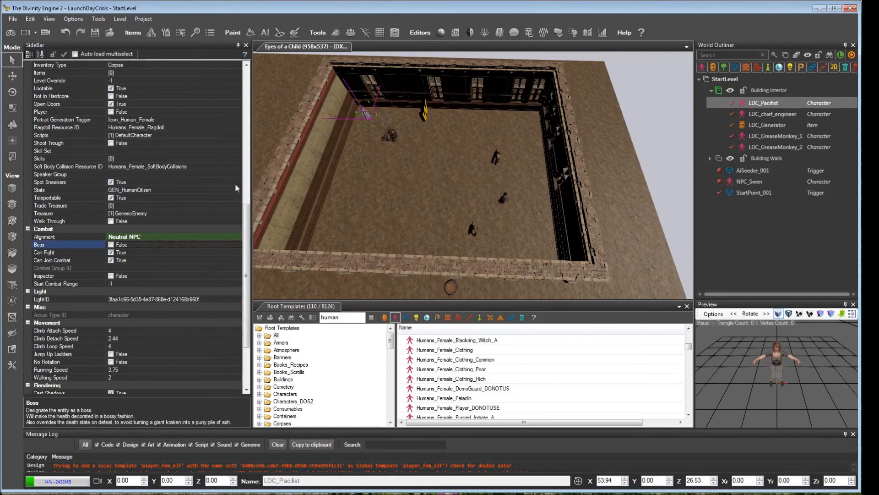
left_click_drag(247, 275, 247, 140)
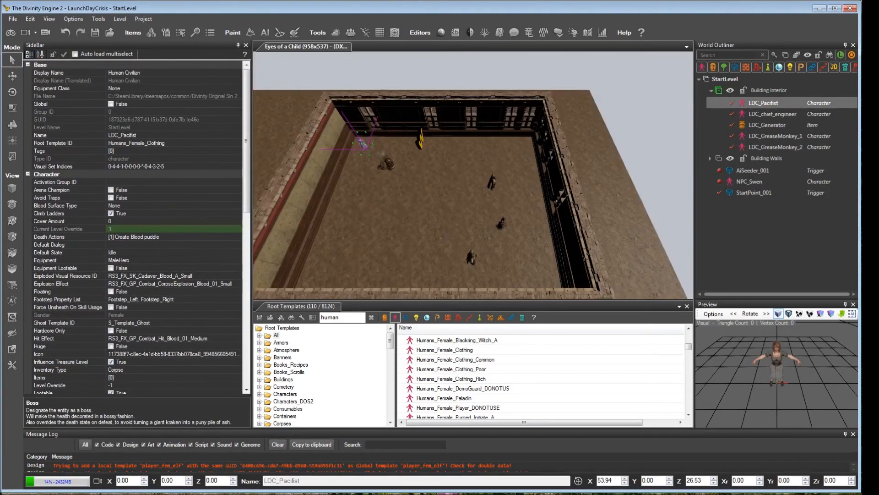
Review the alignments, their entities and the relations between them in the Alignment Editor, and close it
mouse_move(472, 177)
right_mouse_down()
mouse_move(468, 166)
mouse_move(471, 173)
right_mouse_up()
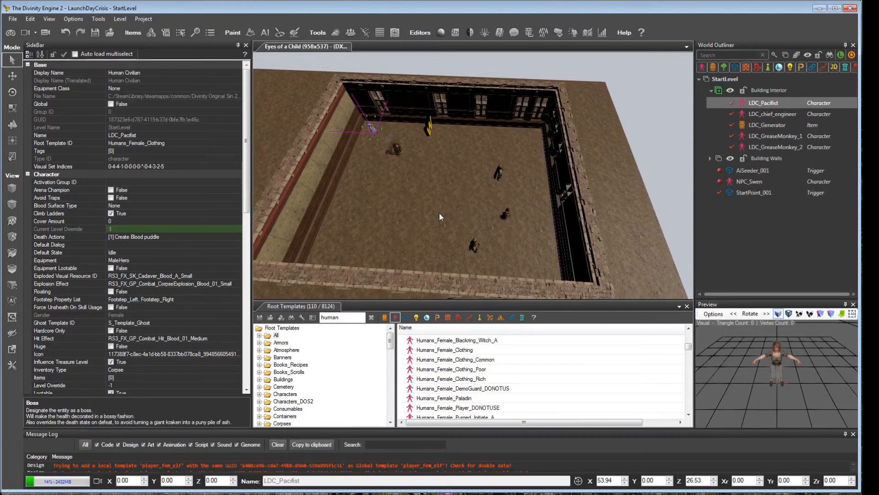
right_click_drag(455, 219, 454, 229)
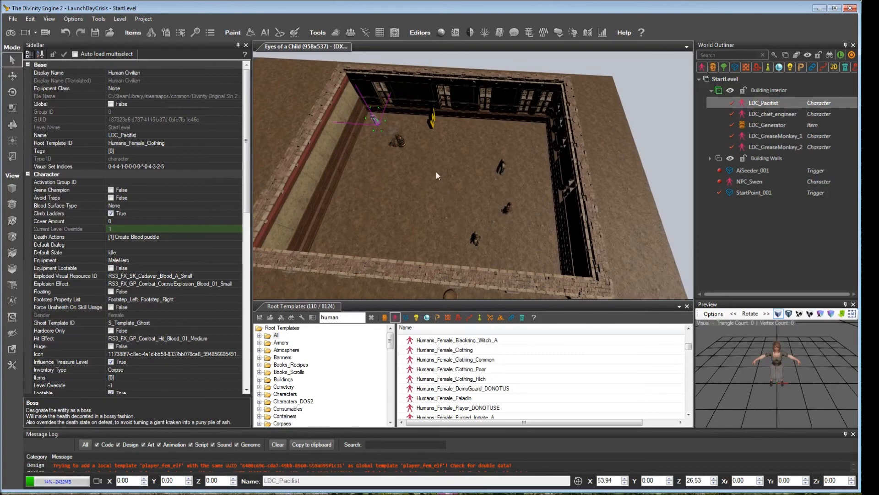
left_click(470, 34)
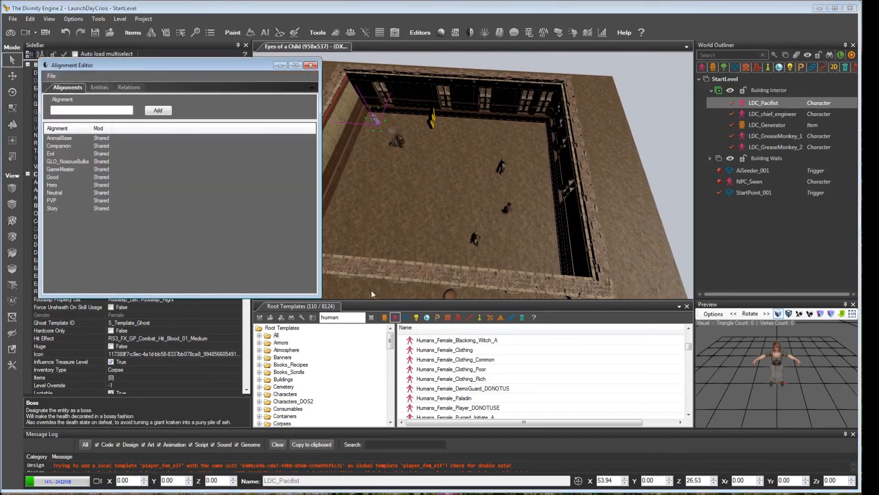
left_click_drag(320, 295, 437, 338)
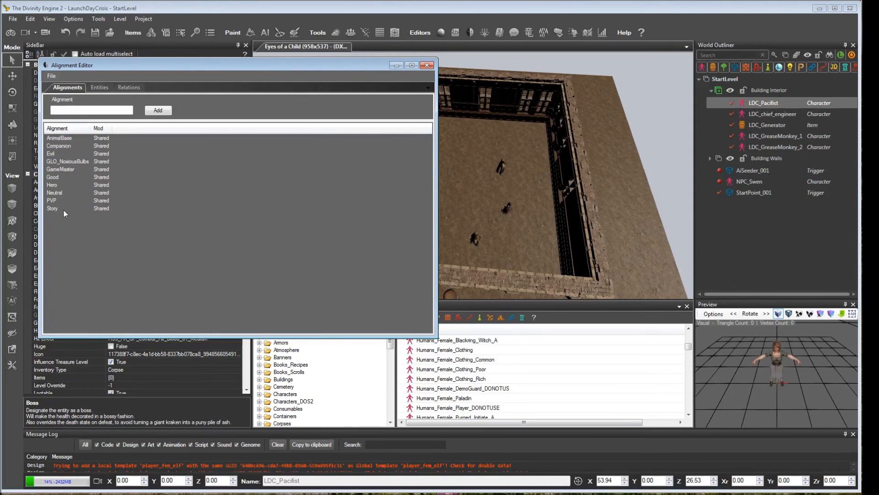
left_click(100, 88)
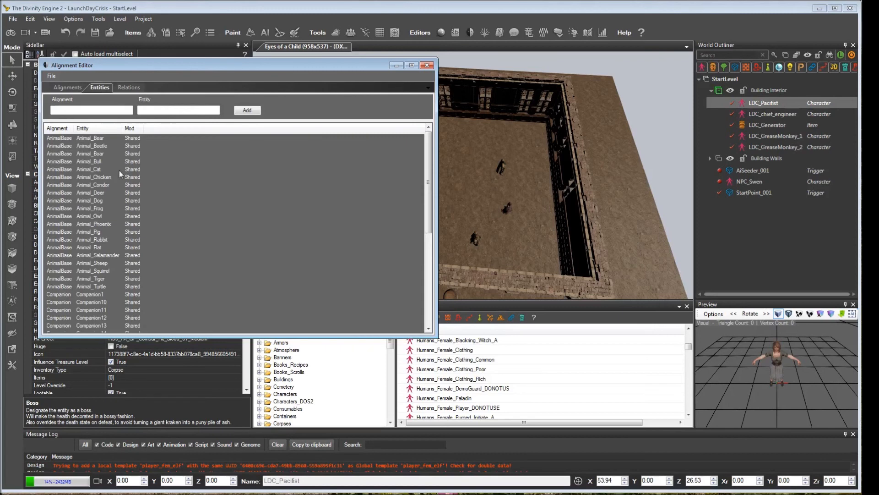
left_click_drag(429, 170, 427, 252)
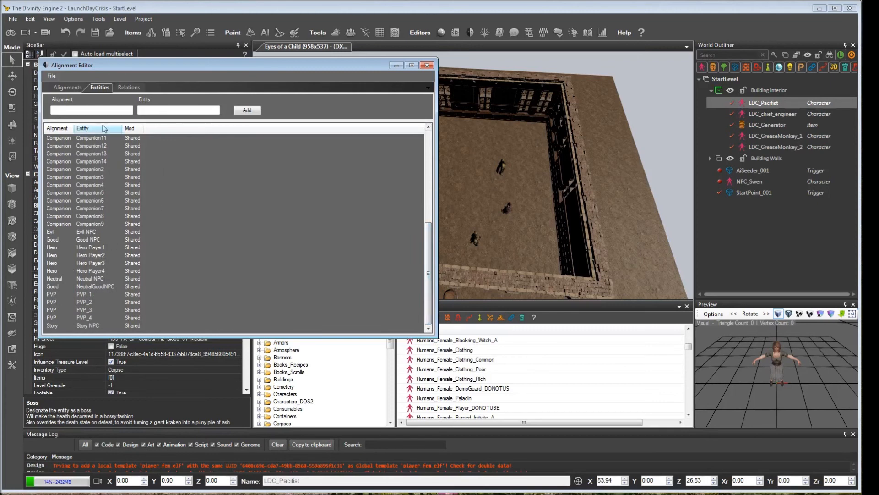
left_click(129, 87)
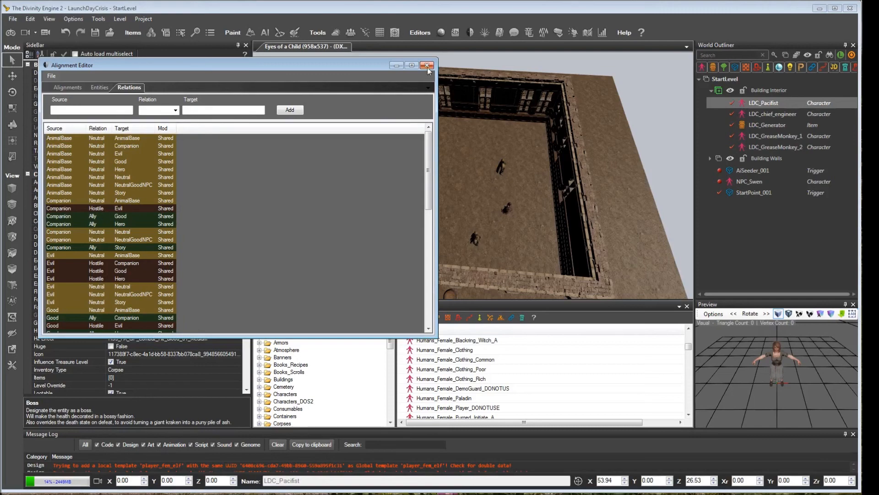
left_click(428, 65)
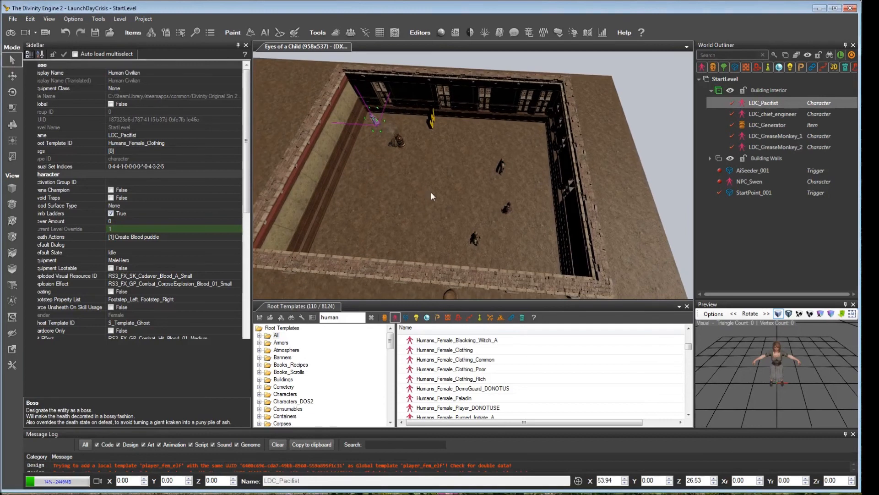
Reload the level and story, and narrow the SideBar to enlarge the viewport
right_click_drag(431, 192, 437, 188)
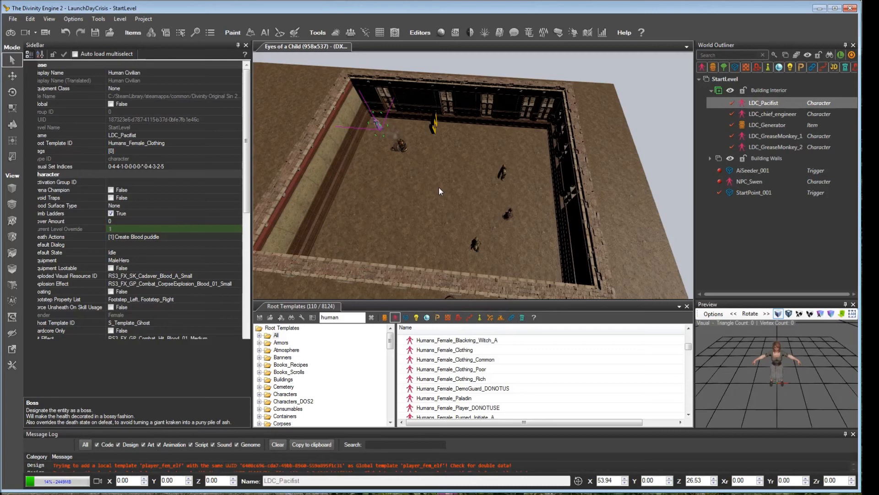
right_click_drag(439, 194, 439, 197)
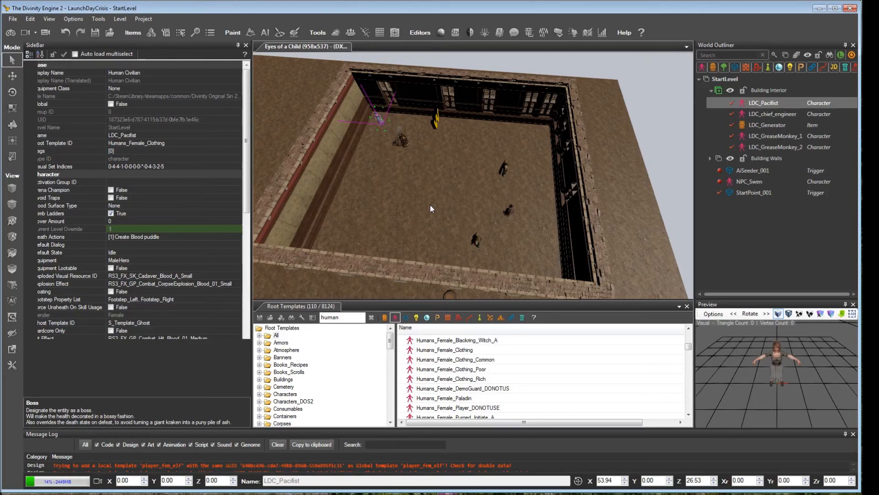
right_click_drag(435, 207, 414, 179)
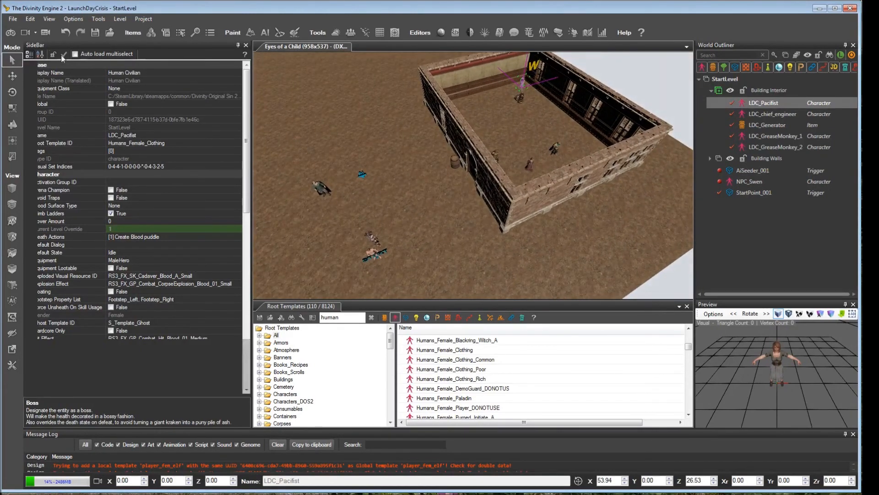
left_click(12, 19)
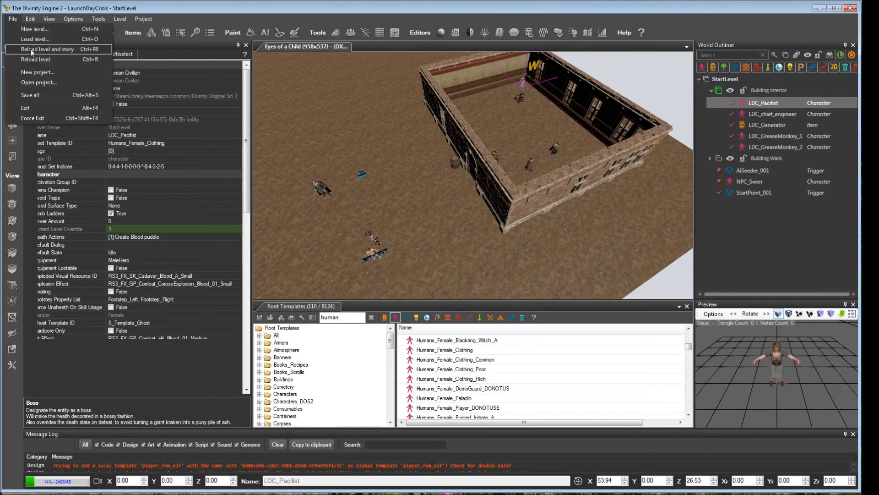
left_click(37, 50)
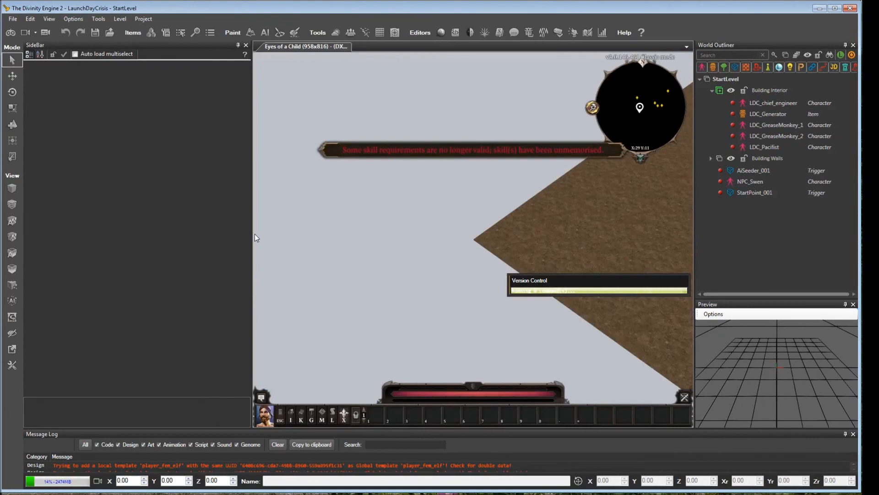
left_click_drag(251, 232, 159, 230)
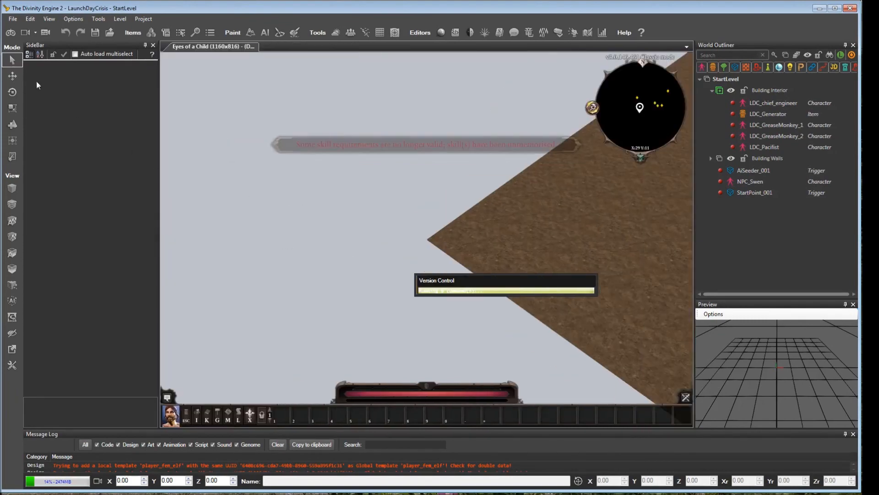
Start game mode and teleport the player character inside the walled building
left_click(10, 33)
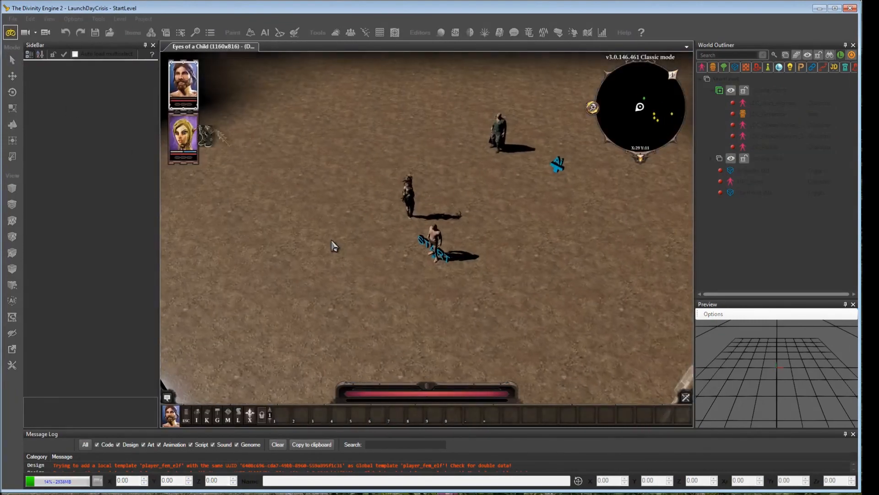
middle_click_drag(335, 246, 366, 246)
key("d")
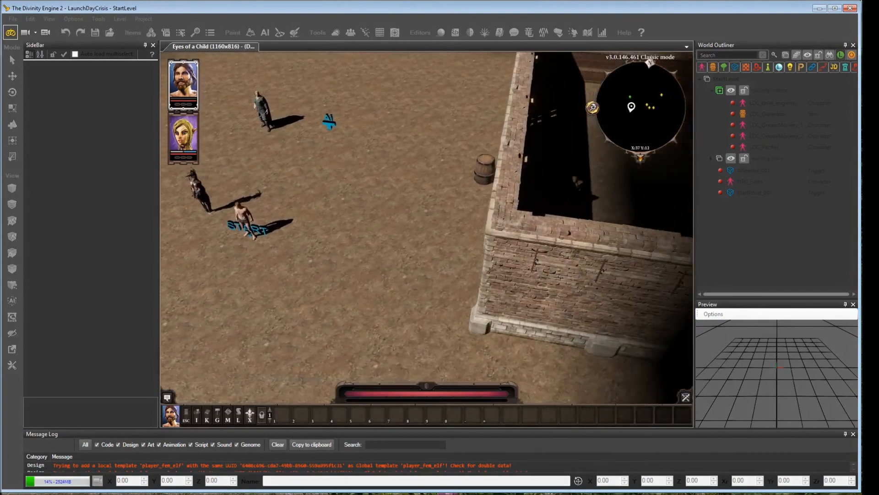
key("w")
key("t")
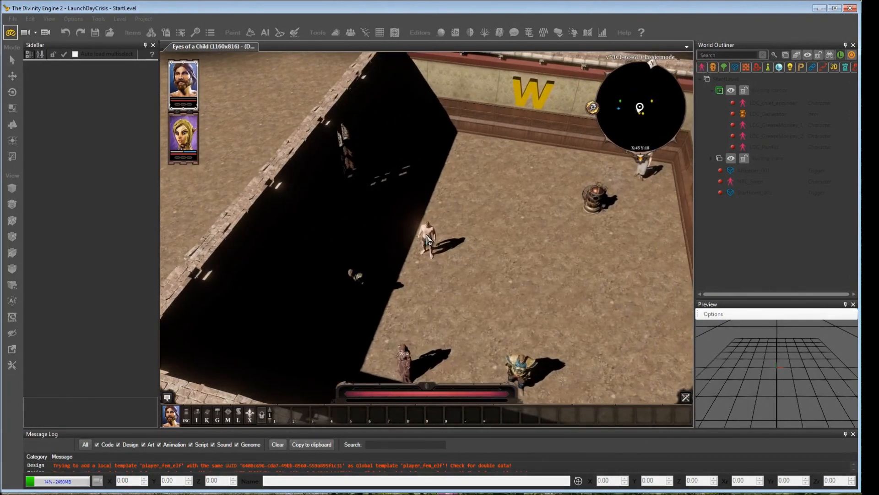
middle_click_drag(427, 235, 466, 201)
Walk the player character across the room and pick up the generator
left_click(524, 209)
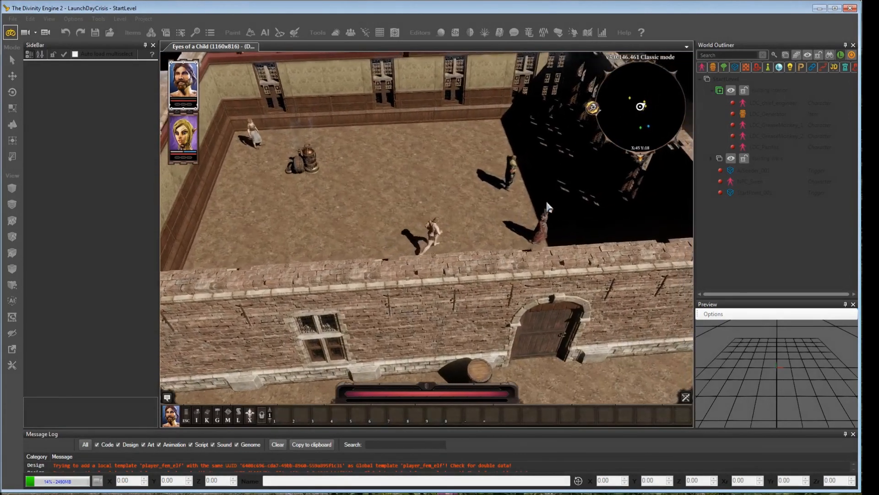
left_click(274, 262)
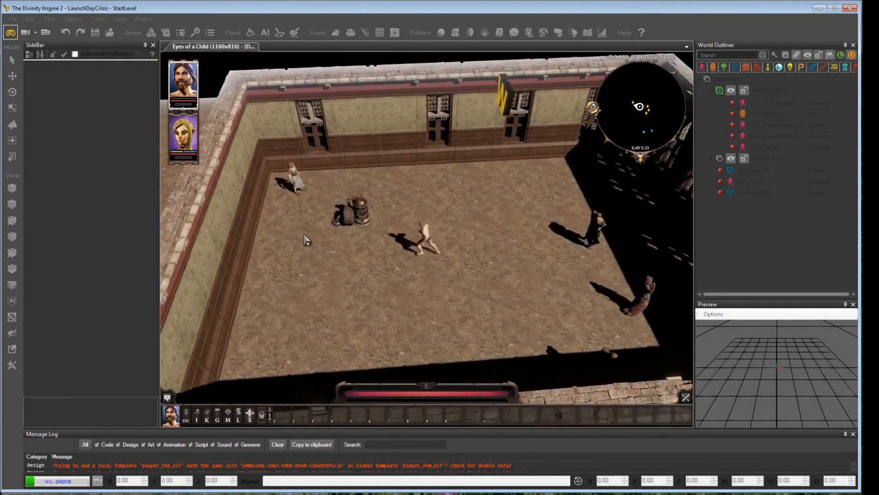
left_click(354, 215)
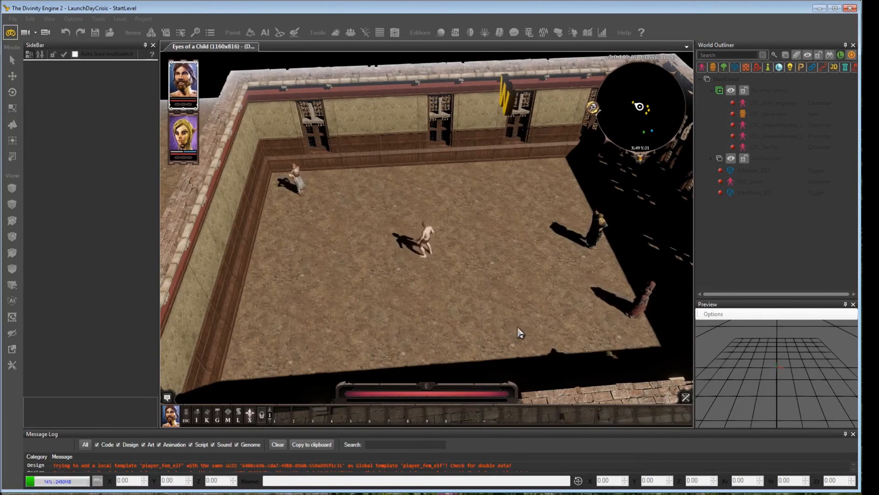
Walk the player character to the group near the gate and attack the robed female character to start combat
left_click(533, 305)
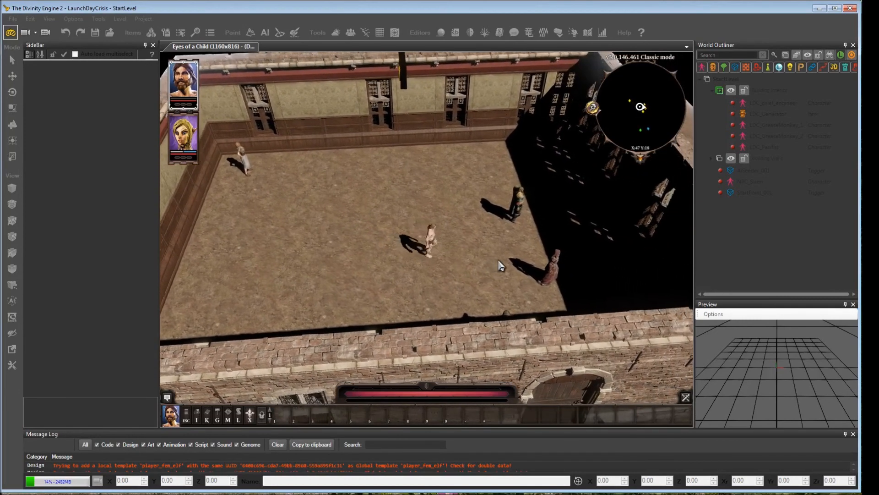
left_click(508, 286)
middle_click_drag(508, 287, 531, 267)
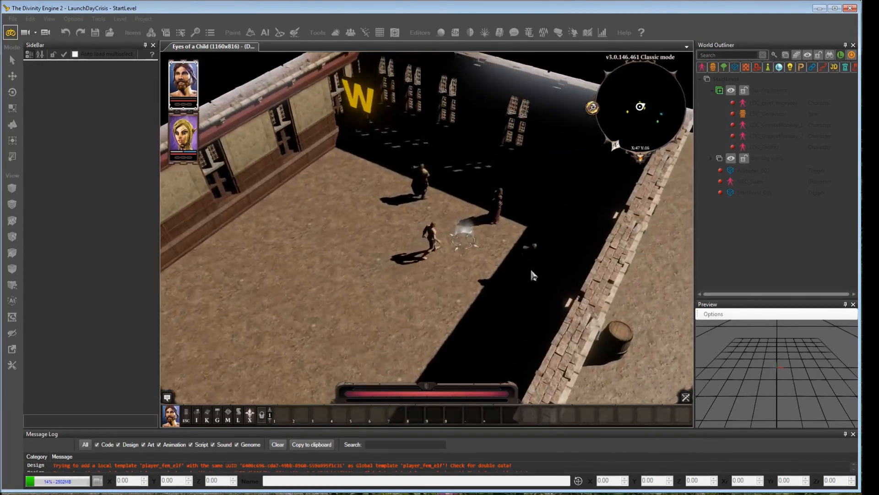
left_click(463, 228, "ctrl")
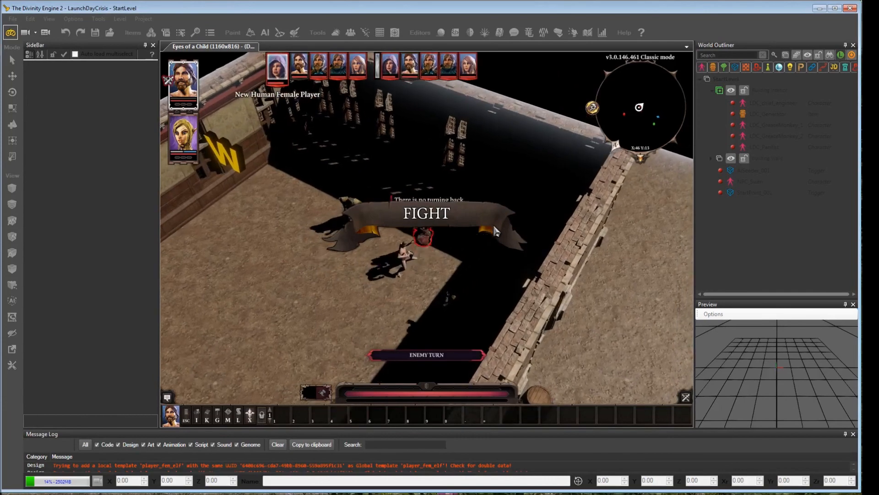
middle_click_drag(493, 225, 463, 224)
key("w")
key("a")
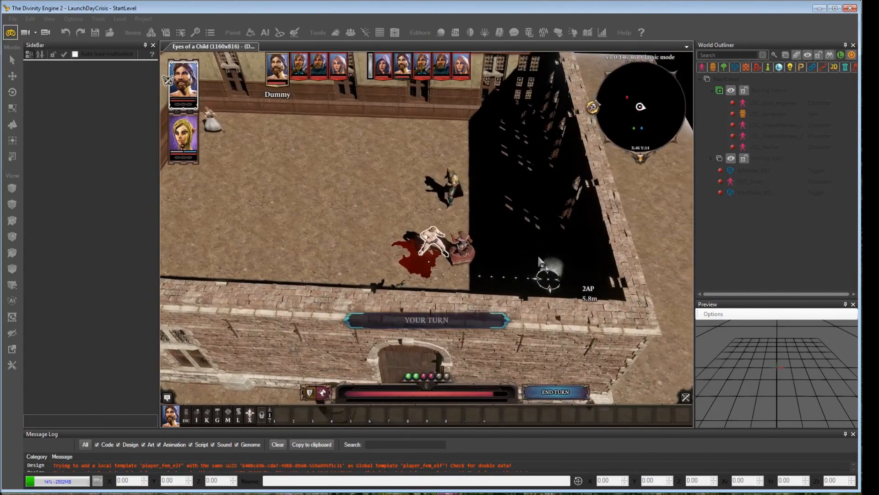
Inspect the combatants in the turn order one by one, including the civilian in the far corner
left_click(362, 73)
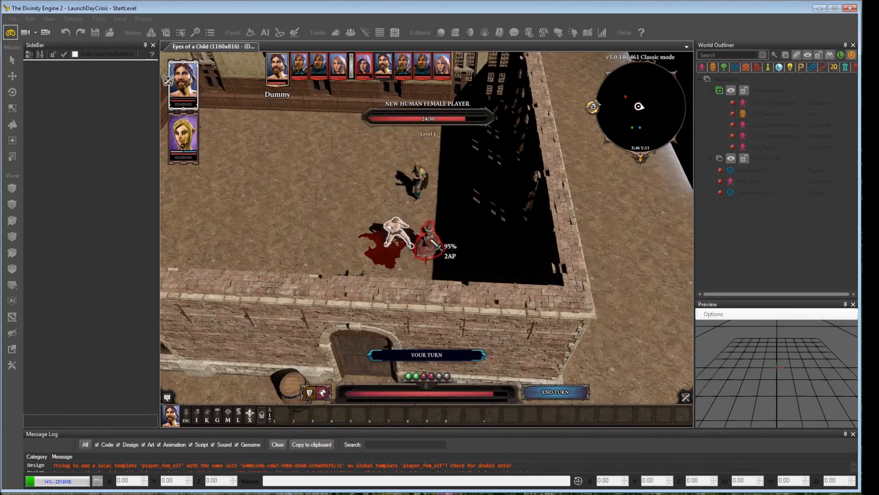
left_click(381, 77)
left_click(423, 76)
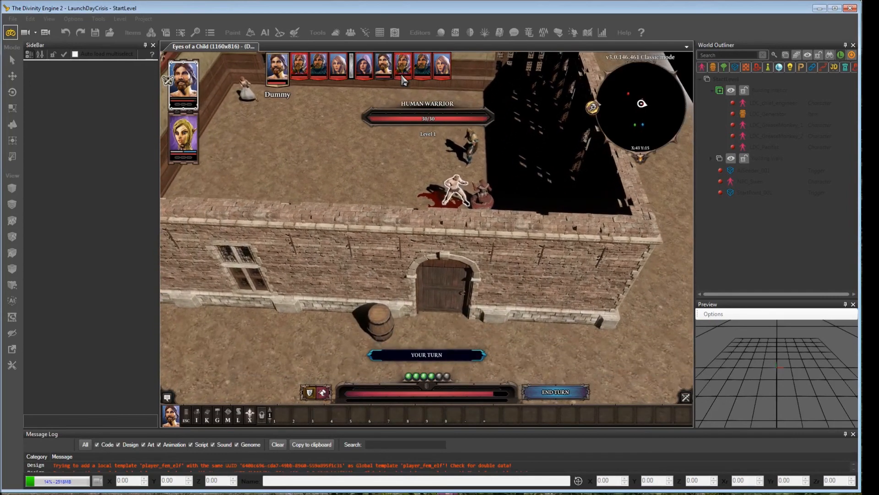
left_click(443, 73)
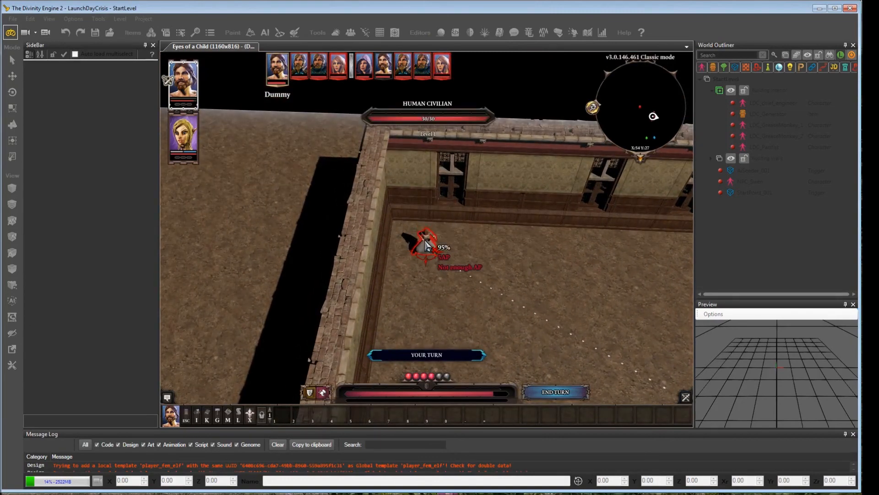
middle_click_drag(463, 273, 447, 299)
key("d")
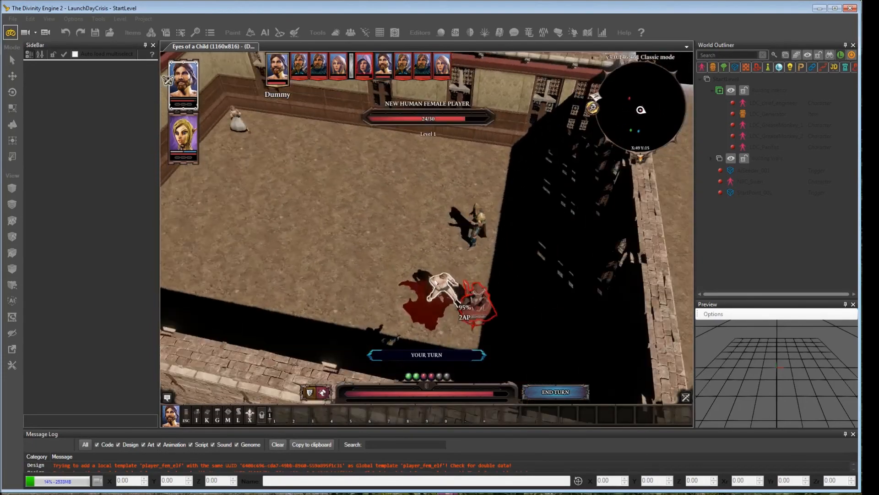
left_click_drag(446, 300, 447, 300)
key("a")
mouse_move(446, 300)
middle_mouse_down()
mouse_move(600, 297)
mouse_move(460, 292)
middle_mouse_up()
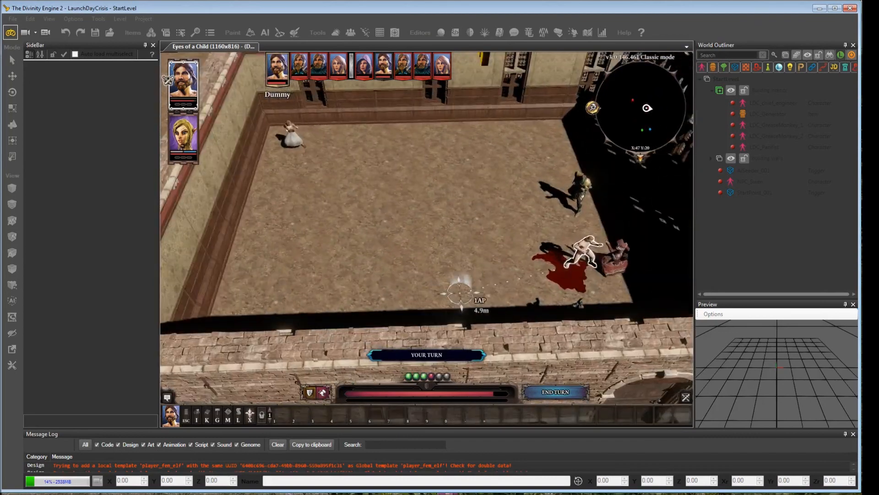
key("d")
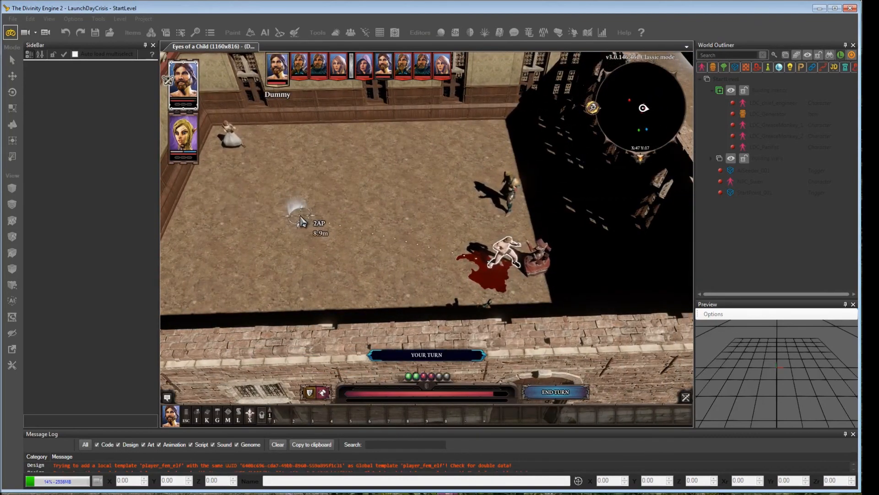
Leave game mode and reload the level and story to reset the scene
left_click(11, 32)
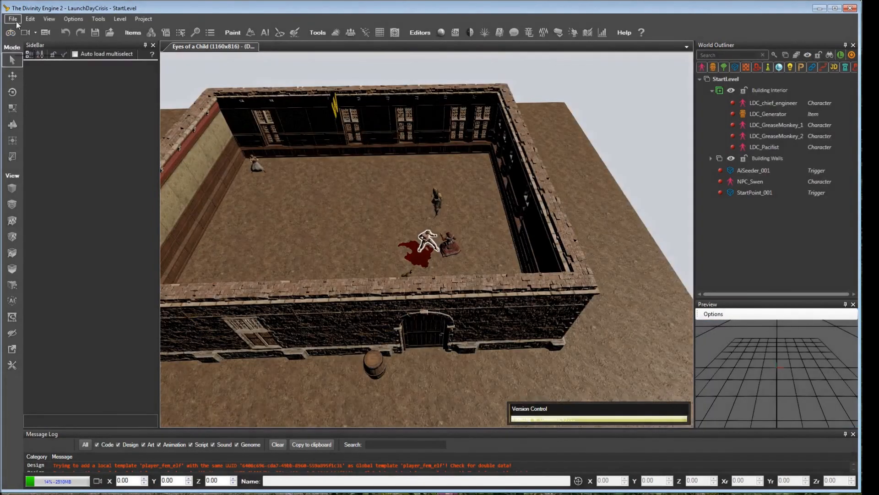
left_click(13, 19)
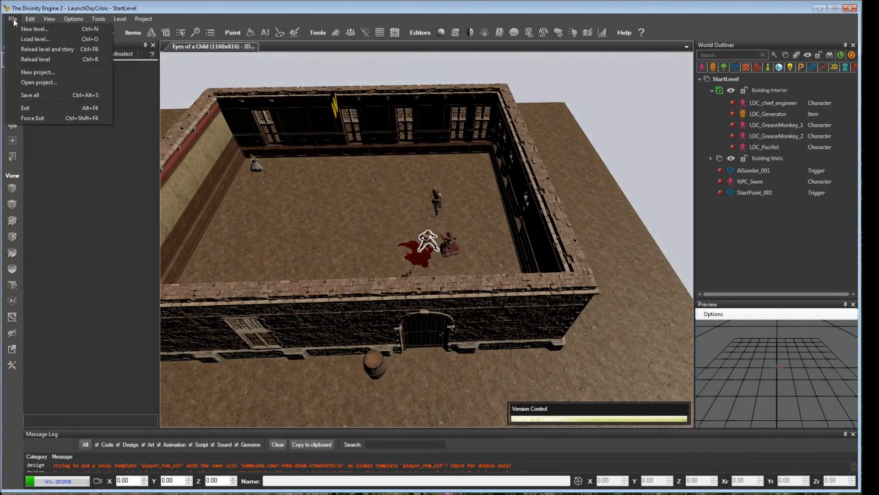
left_click(33, 48)
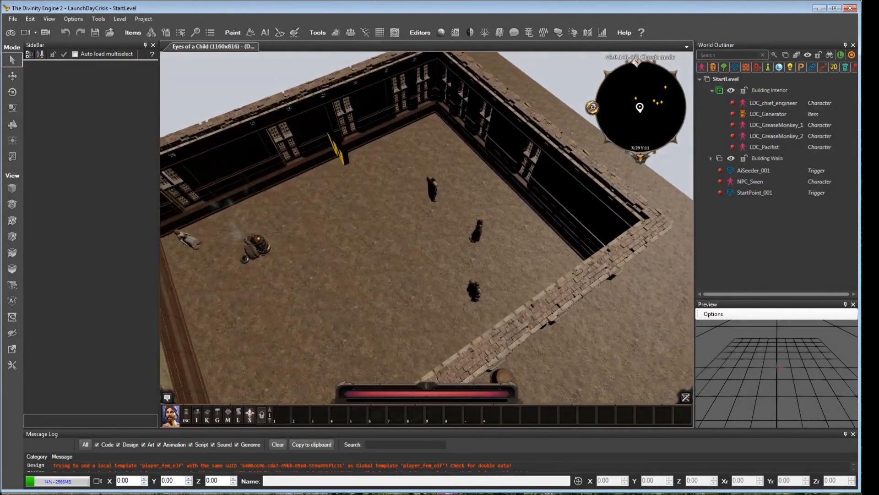
Show the combat group panel, widen it, and start a new combat group
left_click(349, 33)
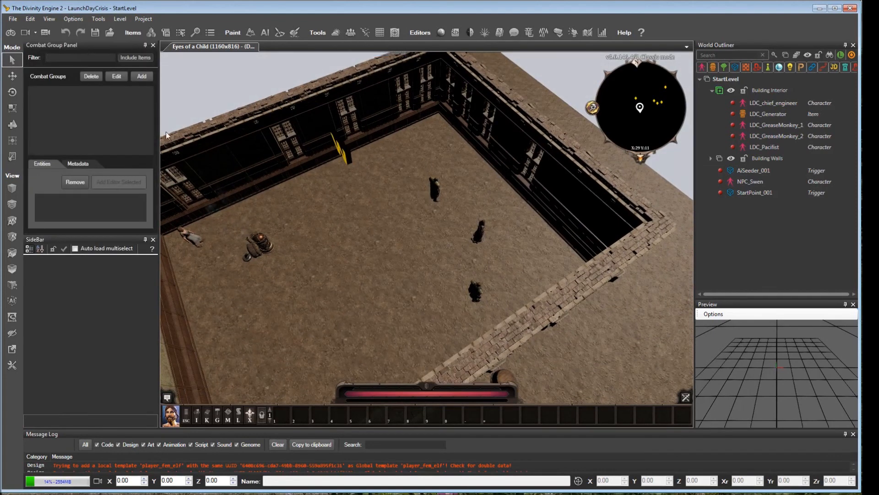
left_click_drag(161, 131, 187, 137)
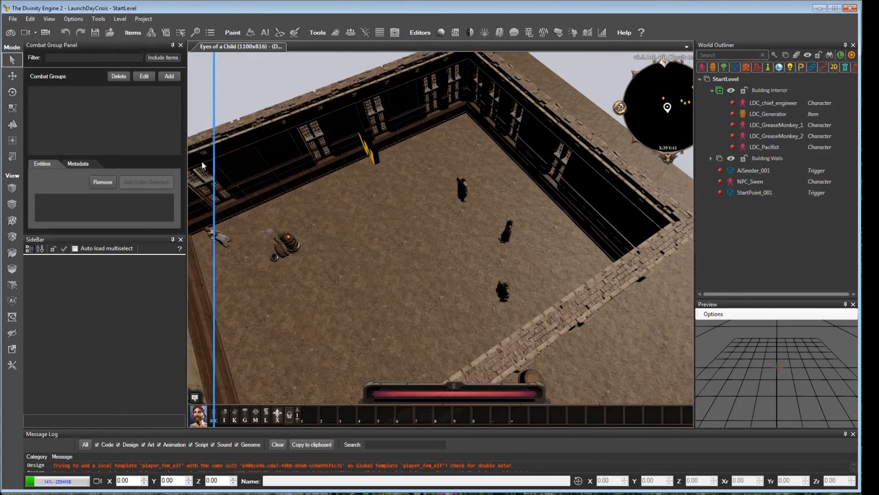
left_click(172, 239)
left_click(171, 76)
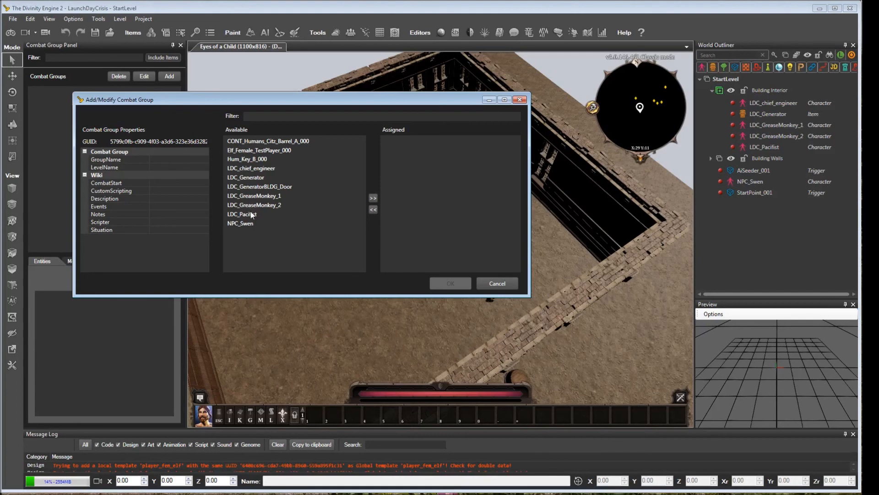
Assign LDC_chief_engineer, LDC_GreaseMonkey_1 and LDC_GreaseMonkey_2 to the combat group and name it Generator Workers
double_click(254, 169)
left_click(260, 188)
double_click(260, 188)
double_click(257, 186)
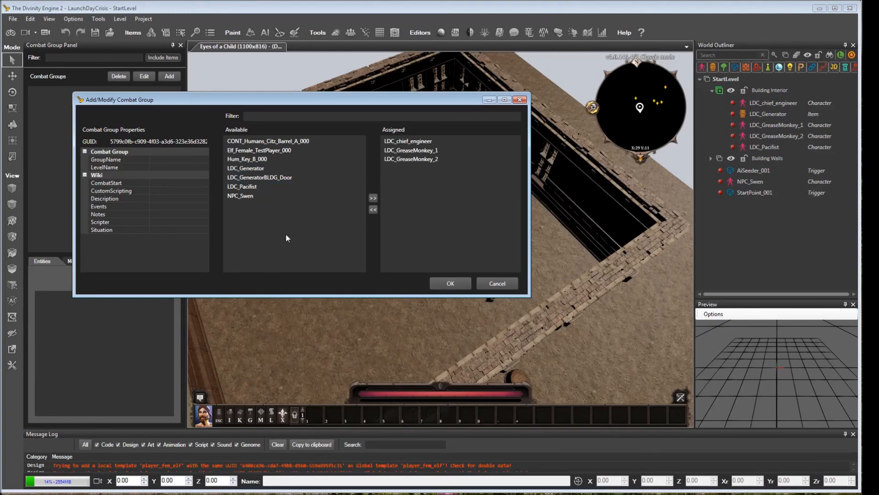
left_click(166, 158)
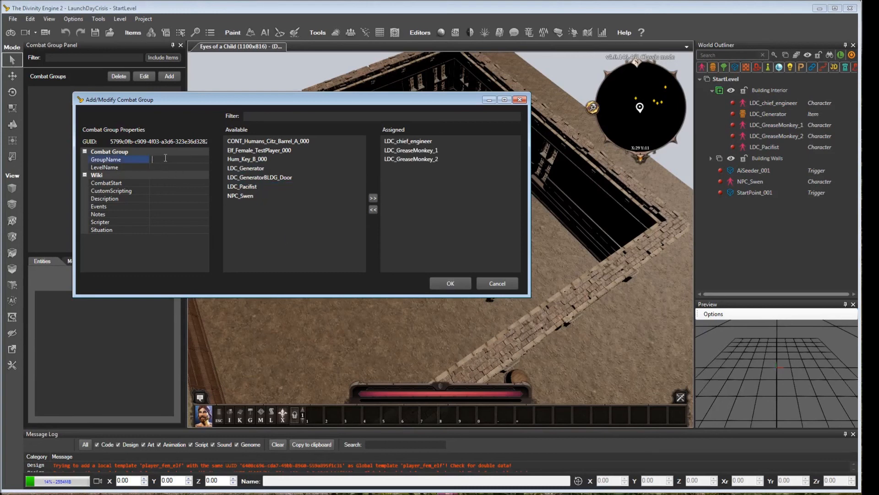
type("Generator Workers")
Go through the combat group's Wiki properties without filling them in, collapse that section and save the group
left_click(158, 183)
left_click(159, 191)
left_click(169, 198)
left_click(171, 207)
left_click(171, 222)
left_click(171, 229)
left_click(168, 214)
left_click(167, 207)
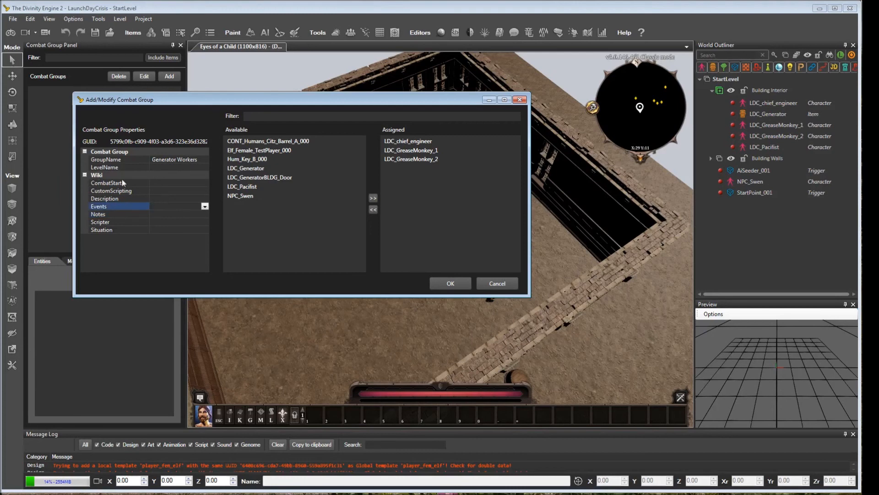
left_click(168, 183)
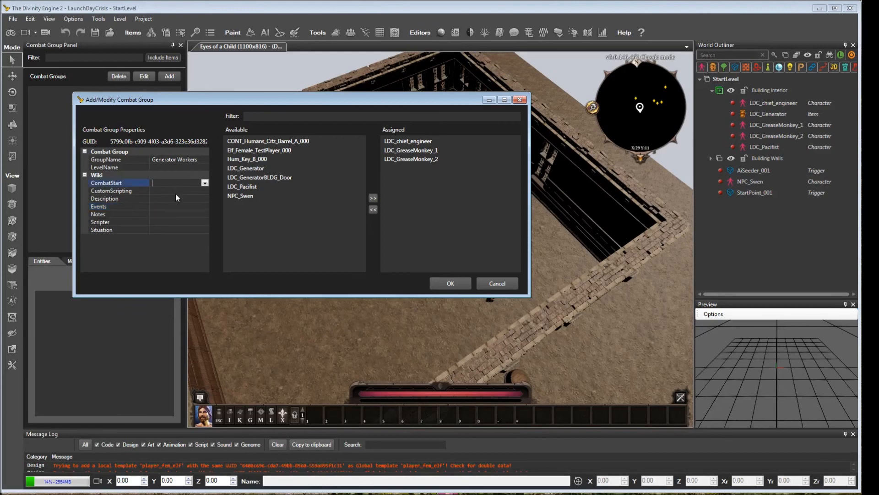
left_click(177, 206)
left_click(177, 222)
left_click(158, 191)
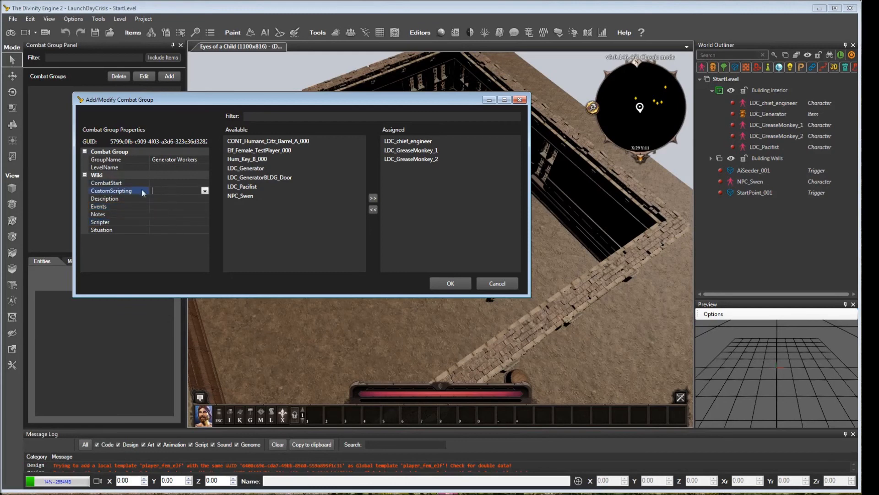
left_click(85, 175)
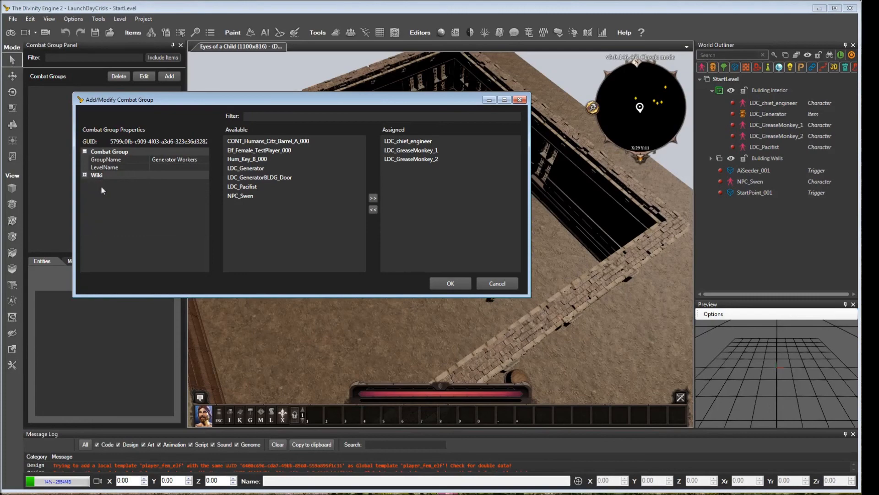
left_click(454, 284)
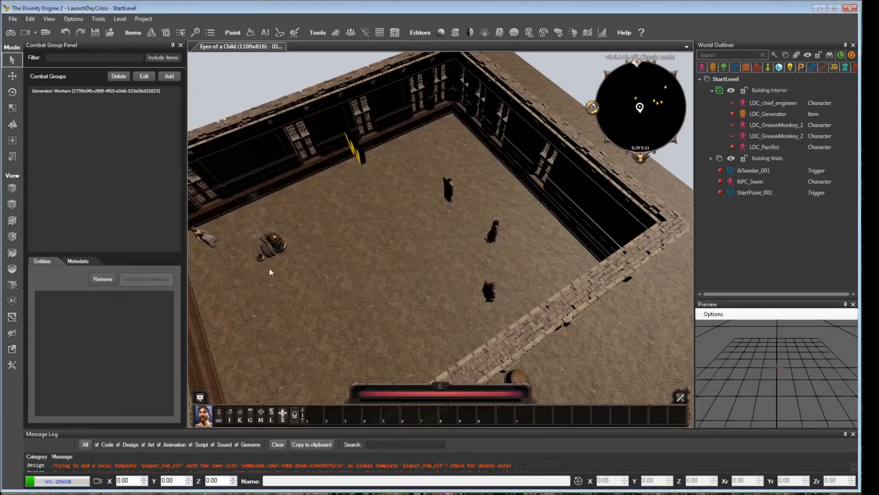
Select LDC_GreaseMonkey_1 inside the building and check which combat group it belongs to
mouse_move(379, 264)
right_mouse_down()
mouse_move(344, 263)
mouse_move(381, 265)
right_mouse_up()
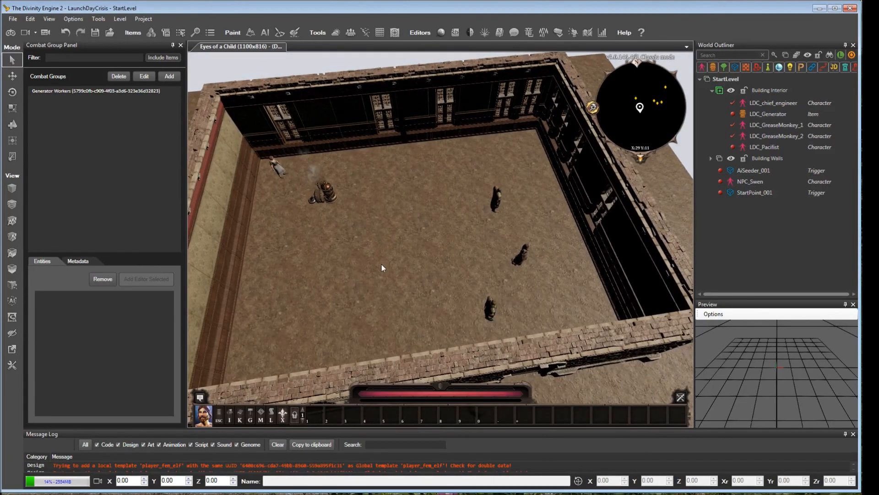
left_click(498, 201)
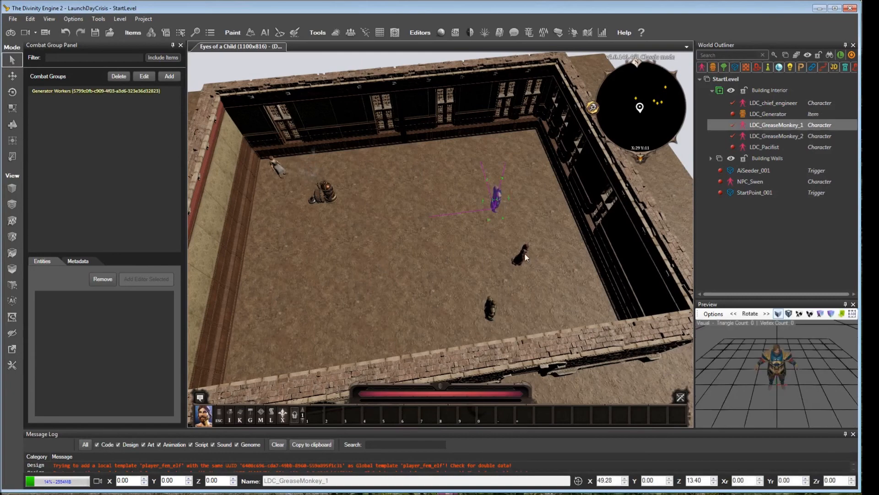
right_click_drag(473, 253, 472, 252)
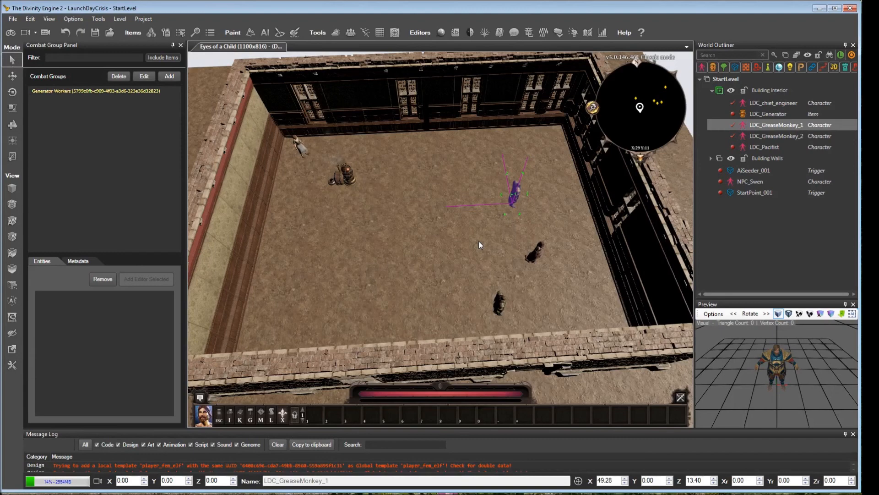
right_click_drag(479, 241, 406, 235)
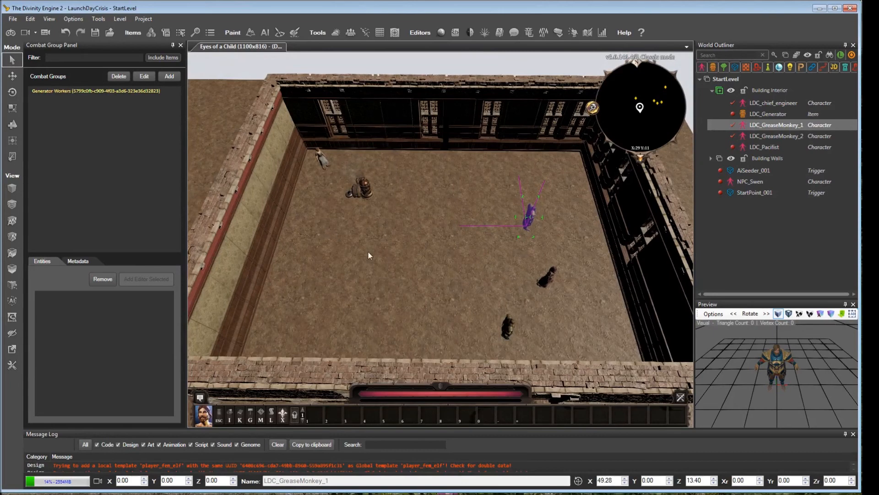
scroll(452, 283, "down", 3)
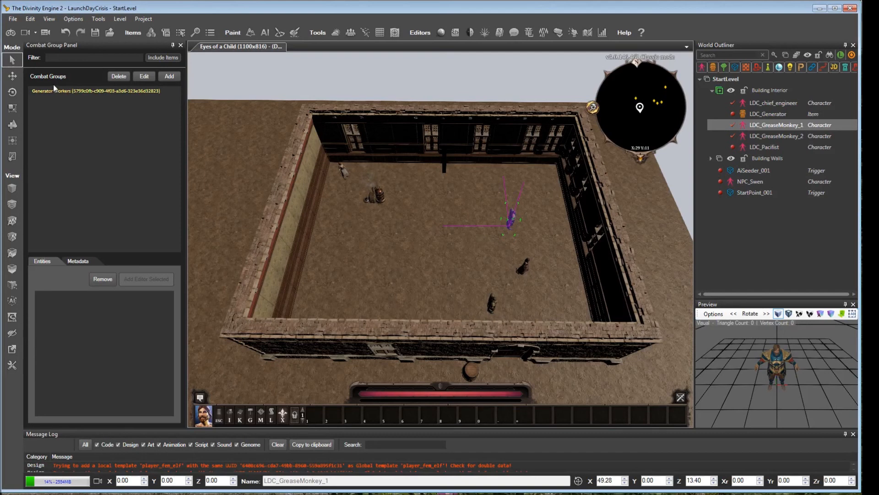
right_click_drag(353, 256, 193, 158)
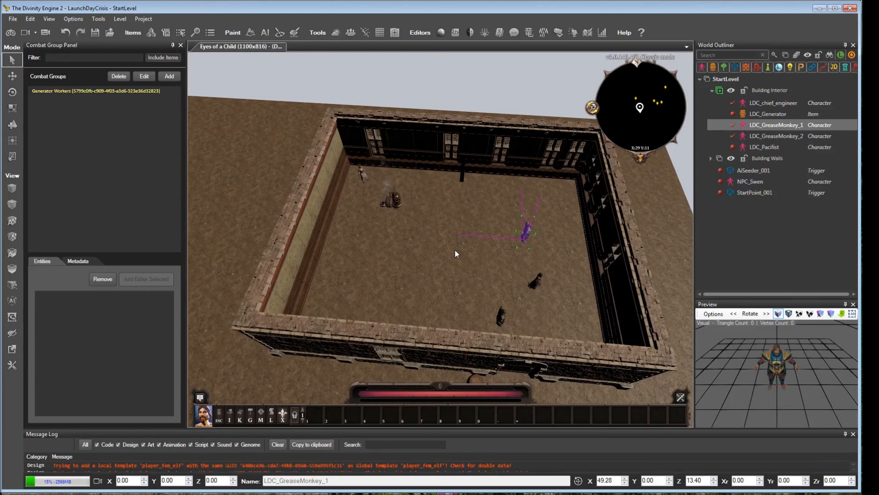
right_click_drag(455, 250, 455, 279)
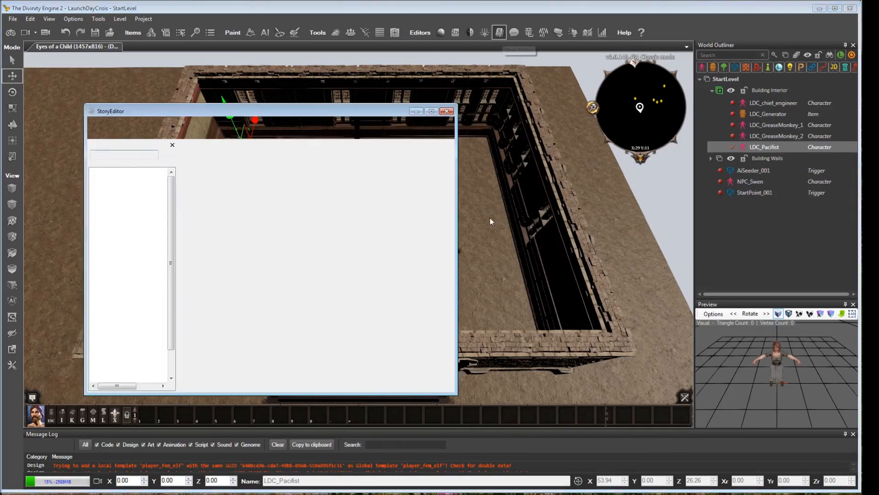
Move and enlarge the Story Editor window, and expand the __Start and StartLevel goals
left_click_drag(337, 111, 391, 35)
left_click_drag(507, 316, 688, 404)
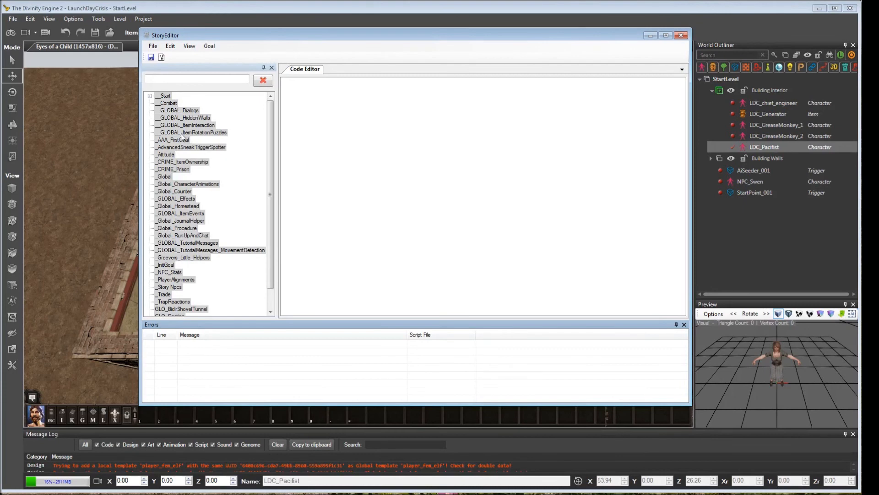
left_click(150, 96)
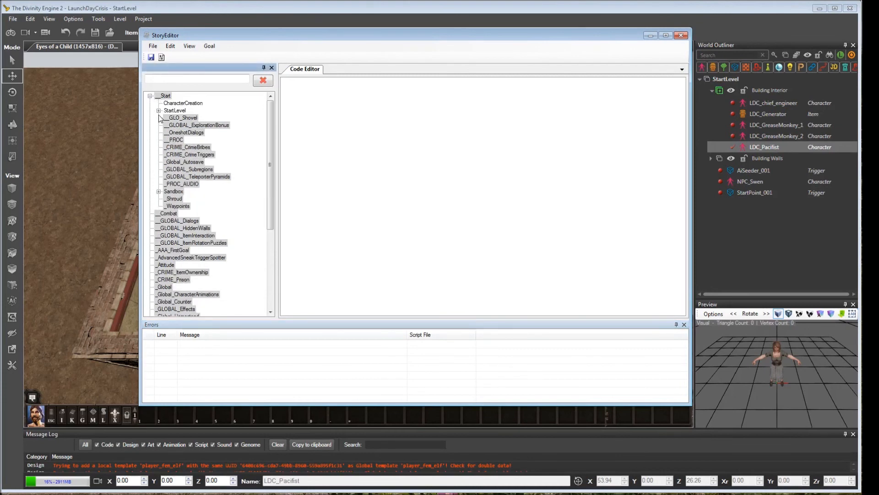
left_click(159, 110)
Add a script named LDC_Generator as a sub item of StartLevel and save it
left_click(174, 110)
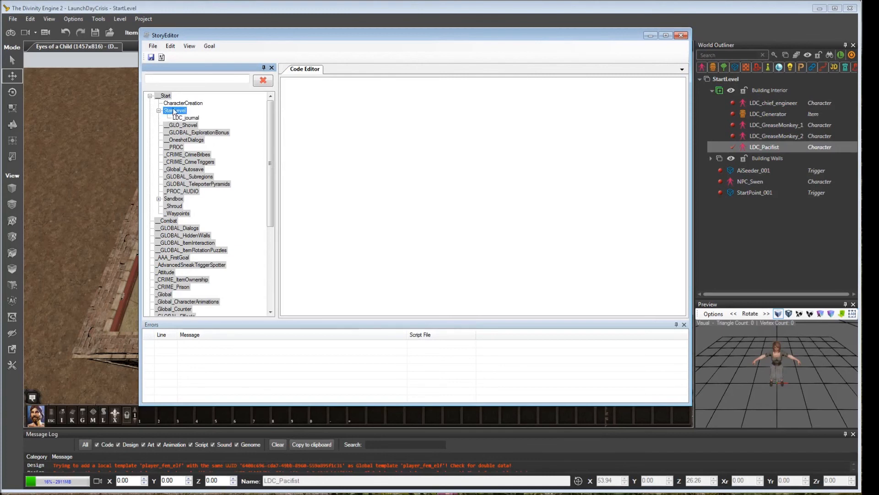
right_click(174, 112)
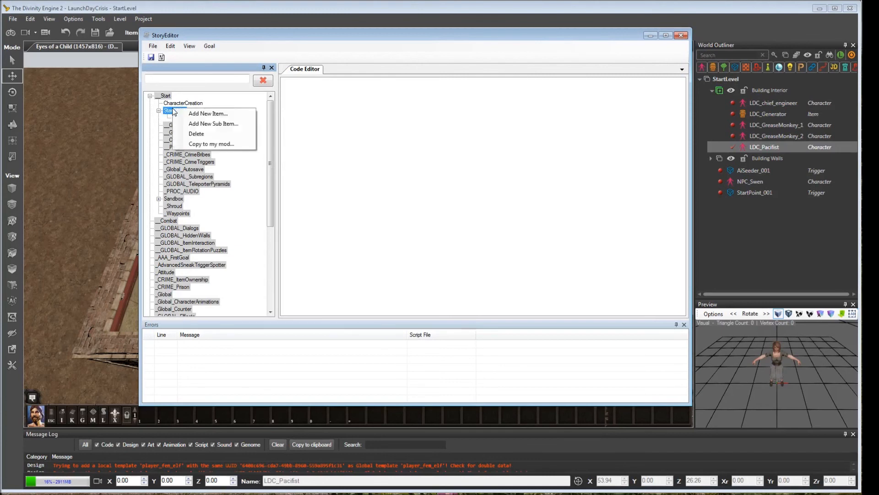
left_click(213, 124)
left_click(229, 156)
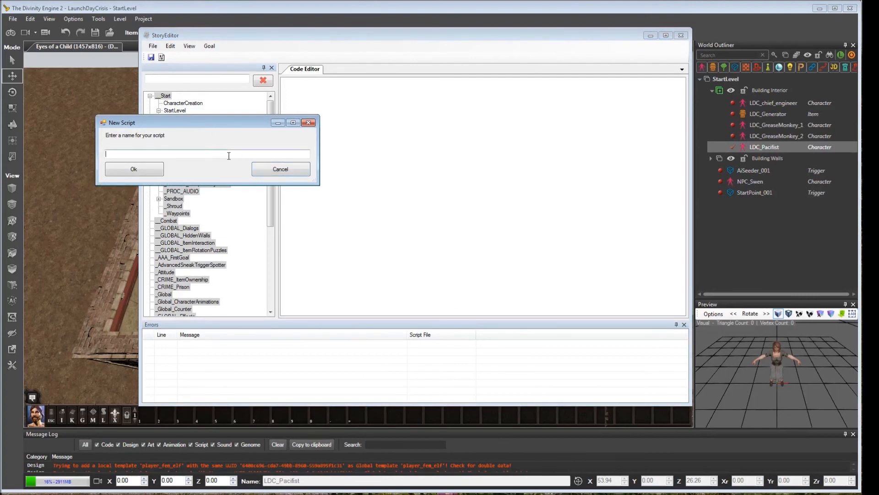
type("LDC_Generator")
left_click(136, 169)
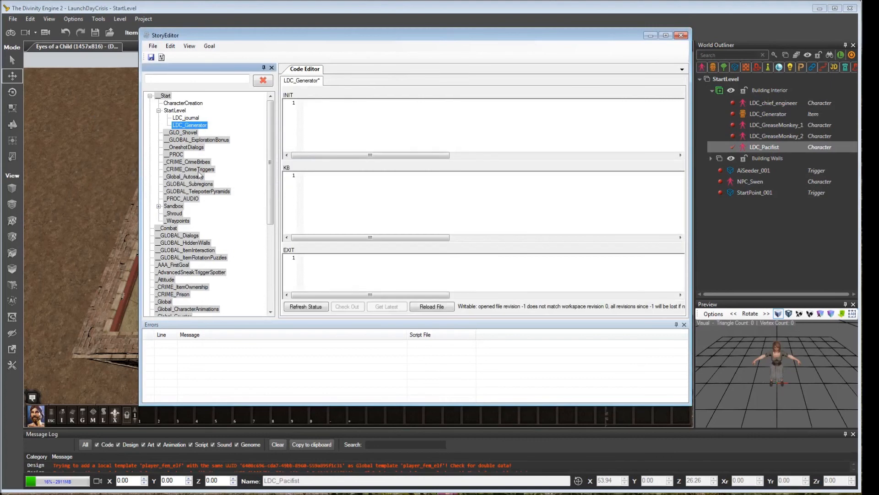
left_click(151, 57)
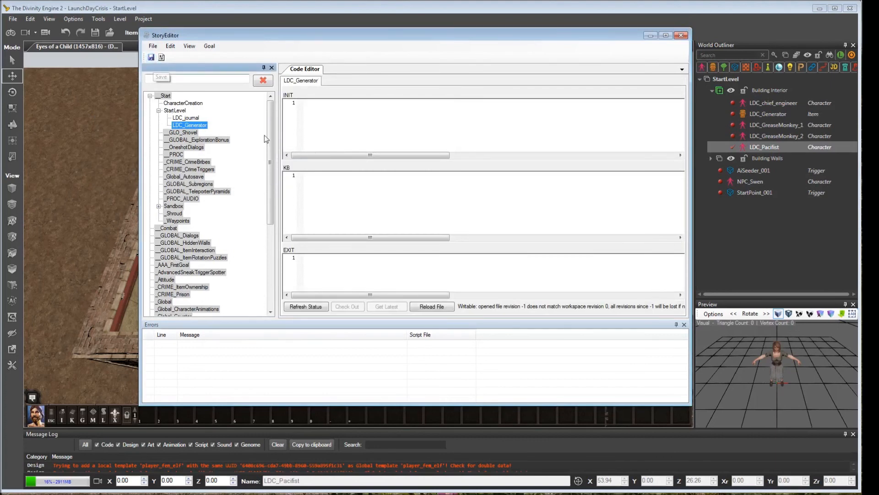
Begin an IF rule in the KB section of LDC_Generator with the ItemAddedToCharacter event
left_click(426, 205)
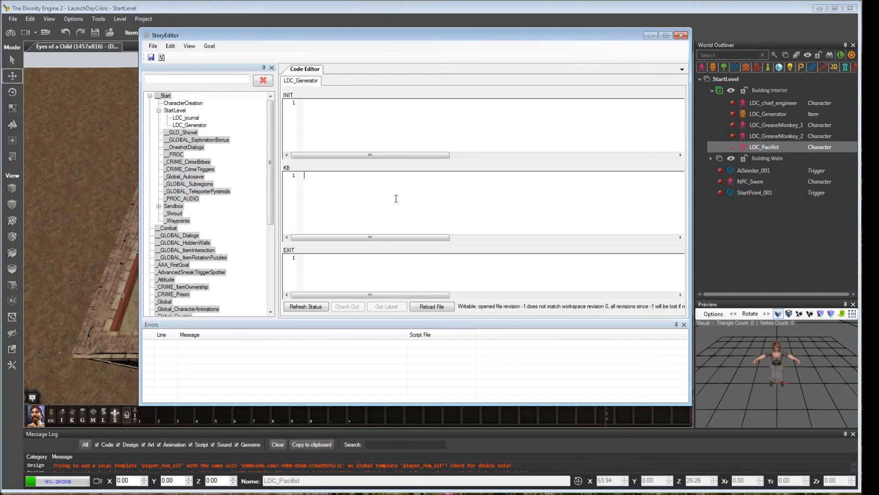
type("IF ")
type("Ite")
type("Added")
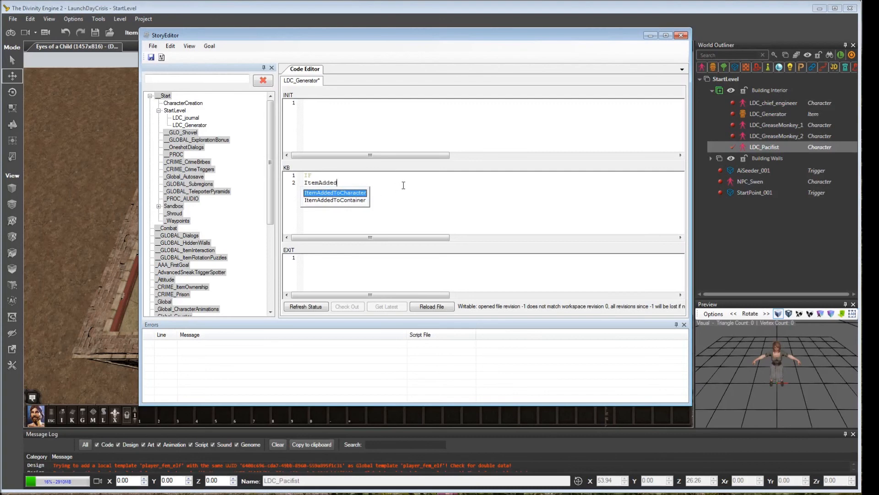
key("Return")
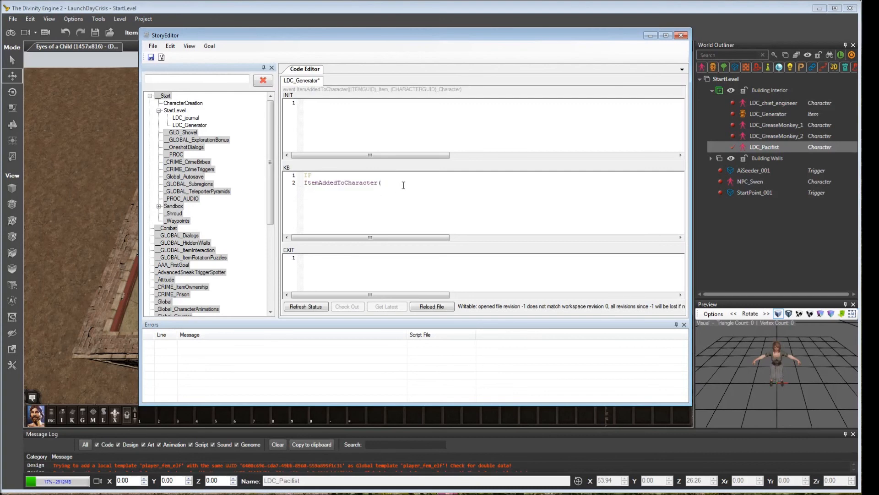
Generate the story definitions so level objects can be referenced in the script
left_click(151, 48)
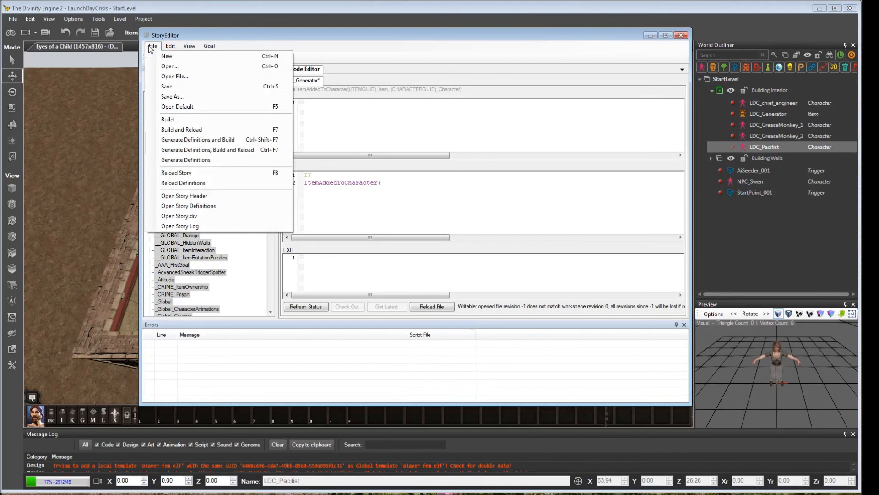
left_click(201, 161)
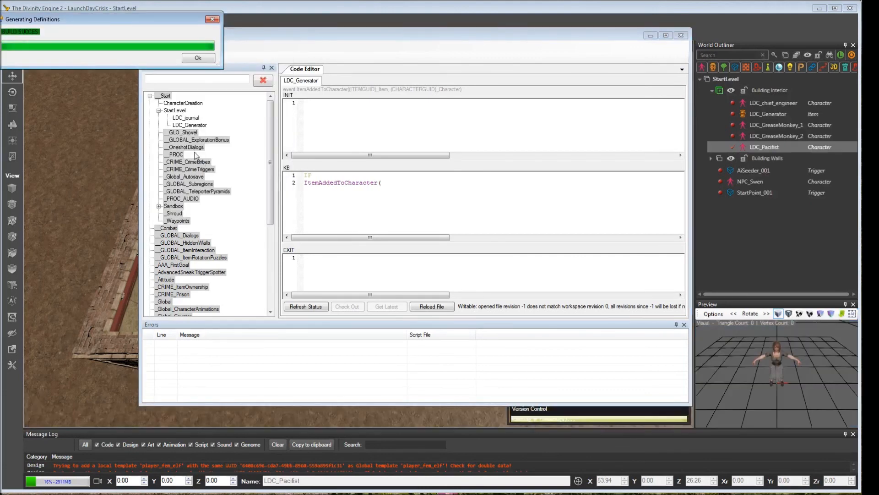
left_click(201, 58)
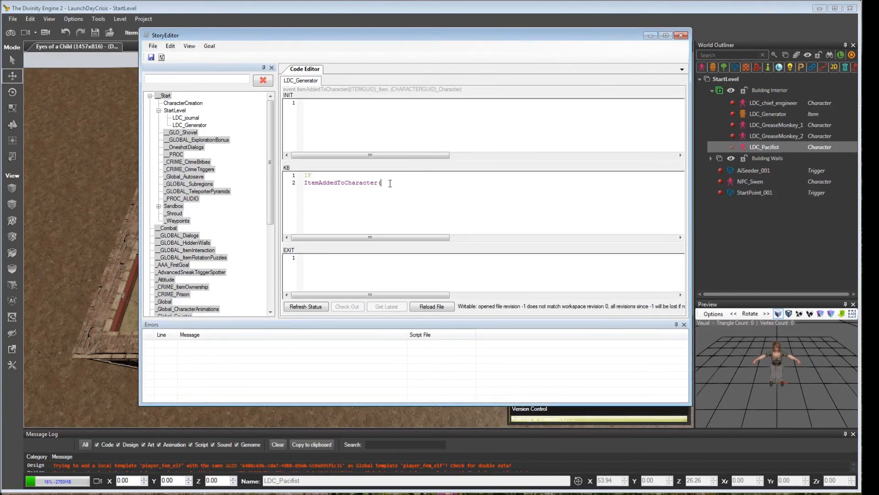
Set the LDC_Generator item as the first argument of ItemAddedToCharacter, not the generator building's door
type("generator")
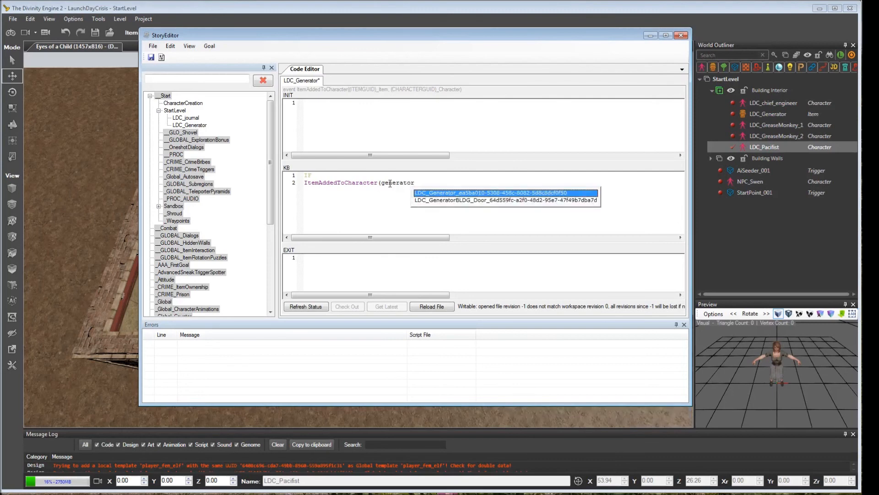
key("Down")
key("Up")
key("Down")
key("Up")
key("Return")
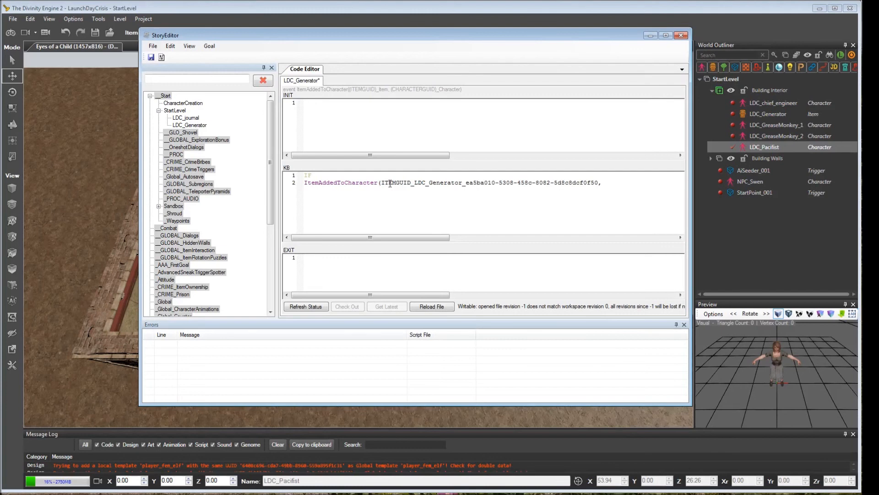
Set the variable _char as the second argument of ItemAddedToCharacter and close the parenthesis
type("_")
type("char")
key("BackSpace")
key("BackSpace")
key("BackSpace")
key("BackSpace")
type("hjglkhlkgfj")
double_click(631, 183)
key("Delete")
type("char")
type(") ")
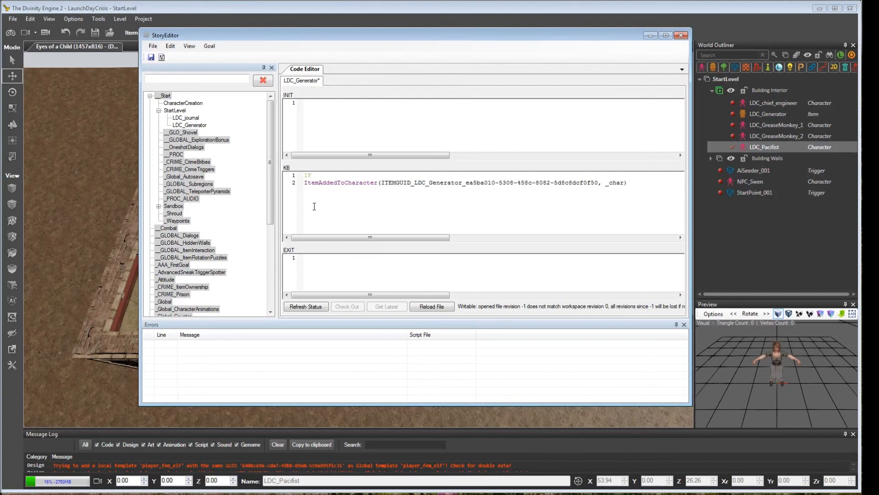
Add an AND line to the rule and start a DB_Worker( entry in the INIT section
type("AND")
key("Return")
left_click(369, 117)
type("DB")
type("_Worker(")
Write DB_Worker(_worker) as the rule's condition below AND in the KB section
type("DB")
type("_Wpr")
key("BackSpace")
key("BackSpace")
type("orker")
type("(_worker")
type(") ")
Add a THEN block to the rule with the action SetFaction(_worker, "Evil NPC");
type("THEN ")
type("SetFaction")
type("(")
type("_worker")
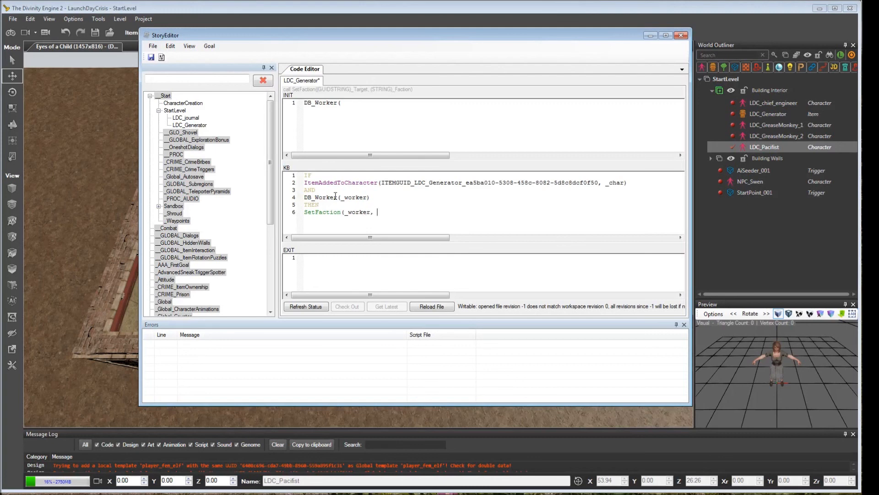
type(", \"Evil NPC\");")
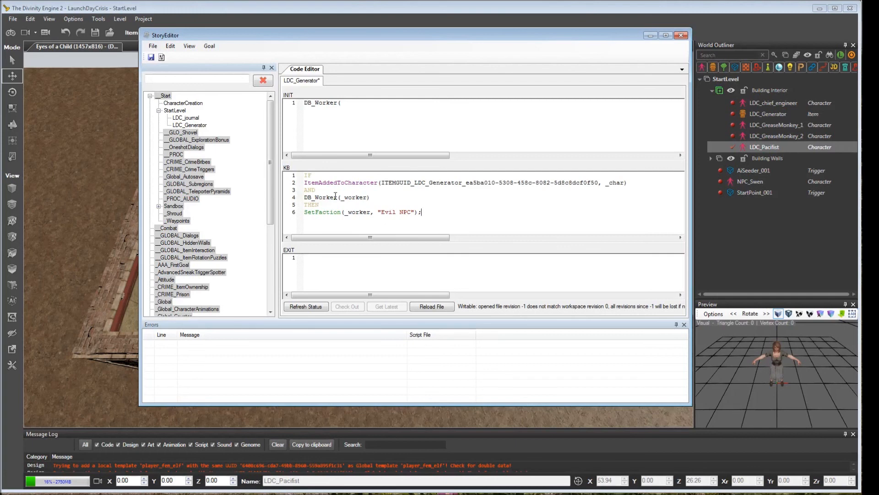
Remove the AND, DB_Worker(_worker), THEN and SetFaction lines from the rule in the KB section
key("shift+Up")
key("shift+Up")
key("shift+Up")
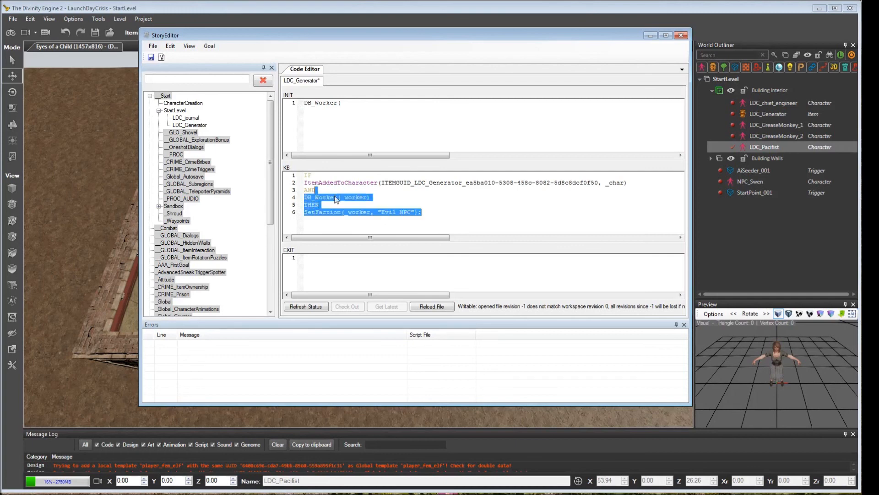
key("BackSpace")
key("BackSpace")
key("BackSpace")
key("BackSpace")
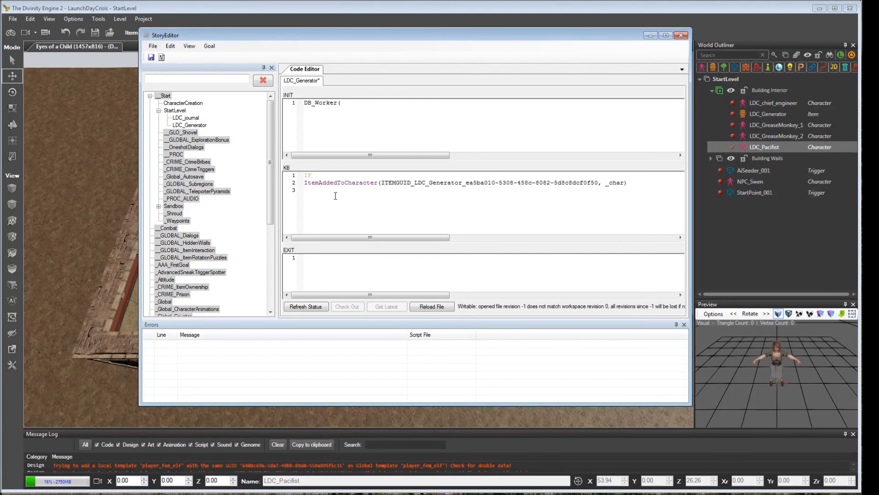
Delete the unfinished DB_Worker( entry from the INIT section
left_click(394, 103)
key("BackSpace")
key("BackSpace")
key("BackSpace")
key("BackSpace")
key("BackSpace")
key("BackSpace")
key("BackSpace")
key("BackSpace")
key("BackSpace")
Add a THEN block to the KB rule and insert a Proc_CharacterSetTemporaryHostileRelation call beneath it
type("THEN")
type("settempc")
type("r")
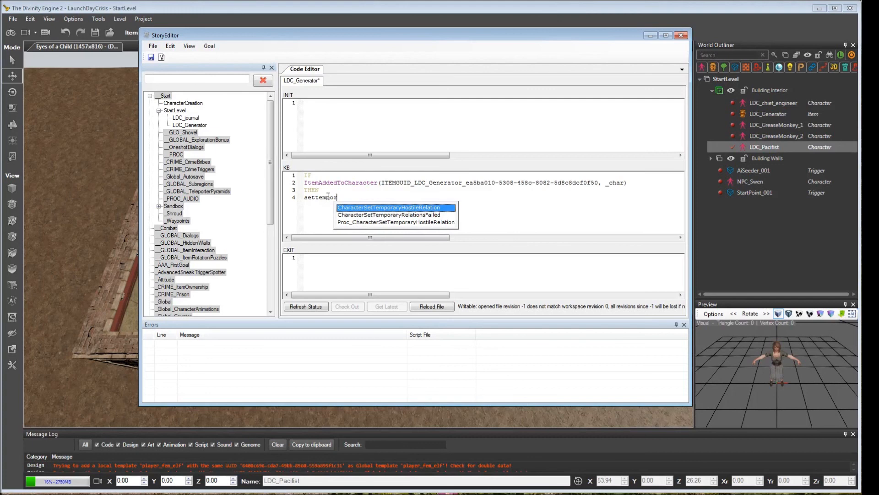
key("Down")
key("Down")
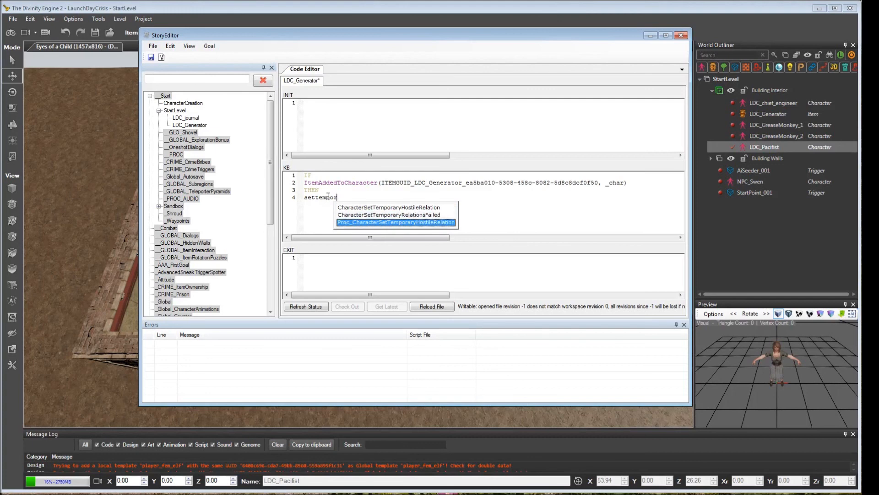
key("Return")
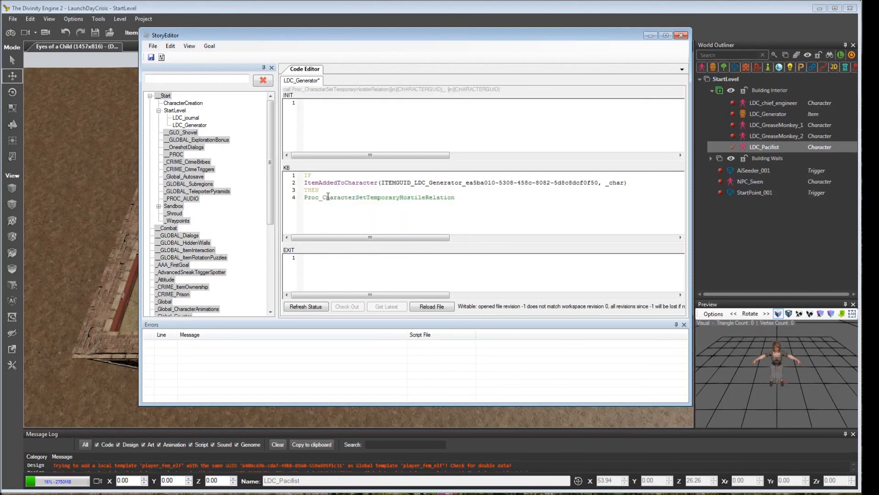
Give the hostile-relation call the arguments _char and the LDC_chief_engineer character GUID, and end the statement with a semicolon
type("(")
type("_char")
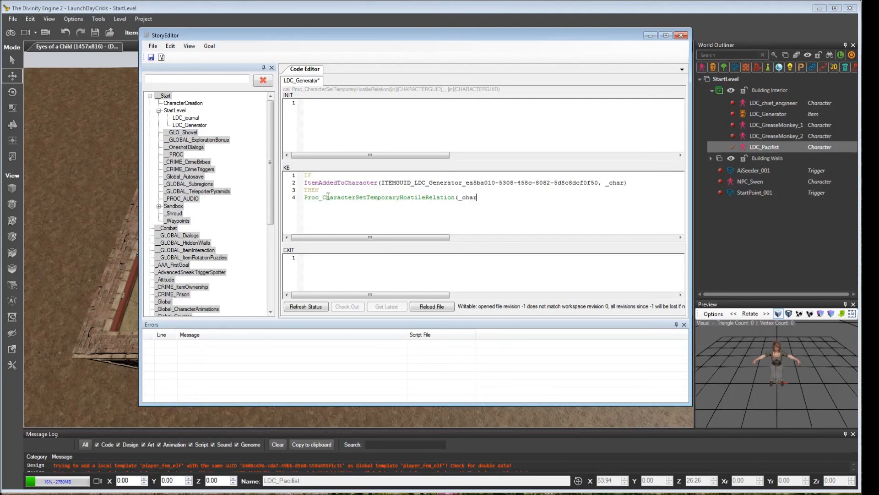
type(", engineer")
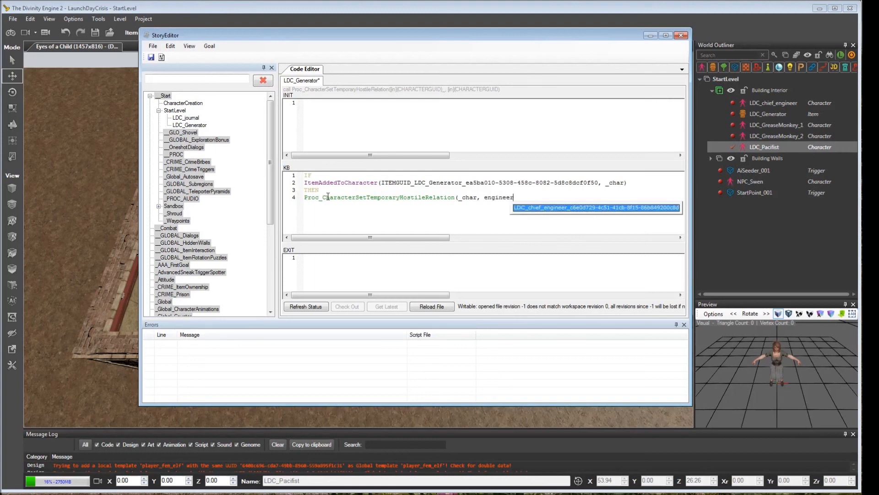
key("Return")
type(")")
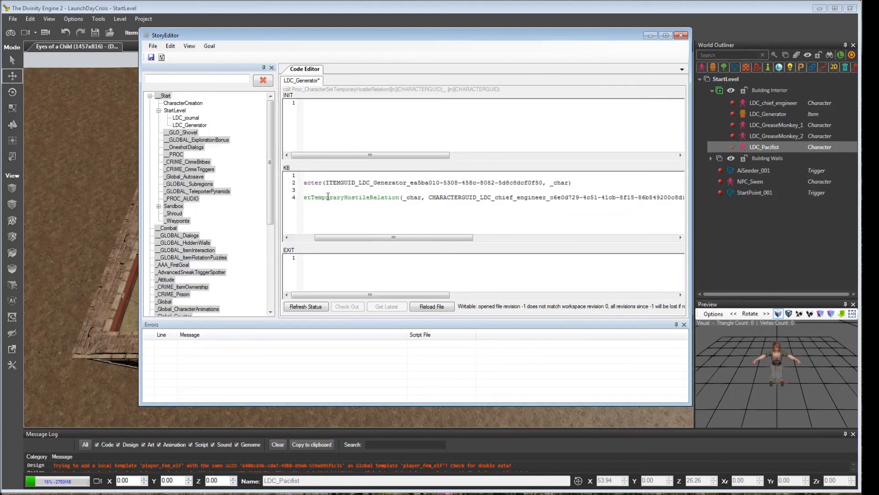
type(";")
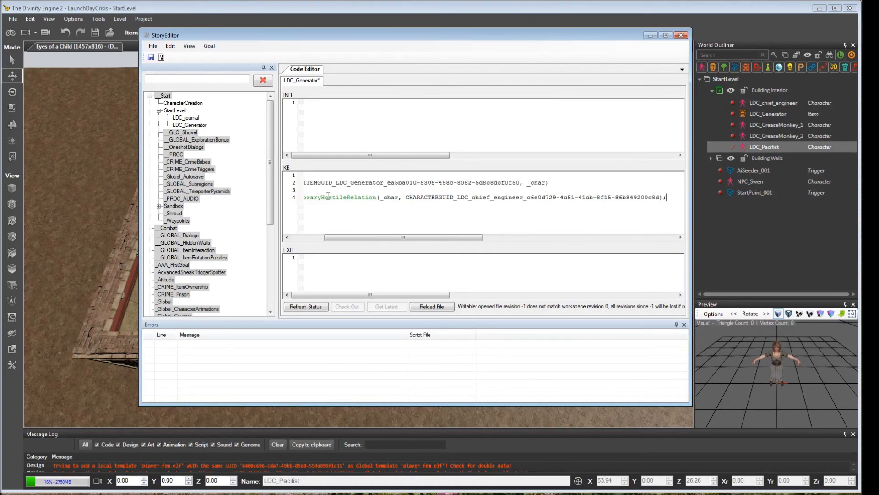
key("Return")
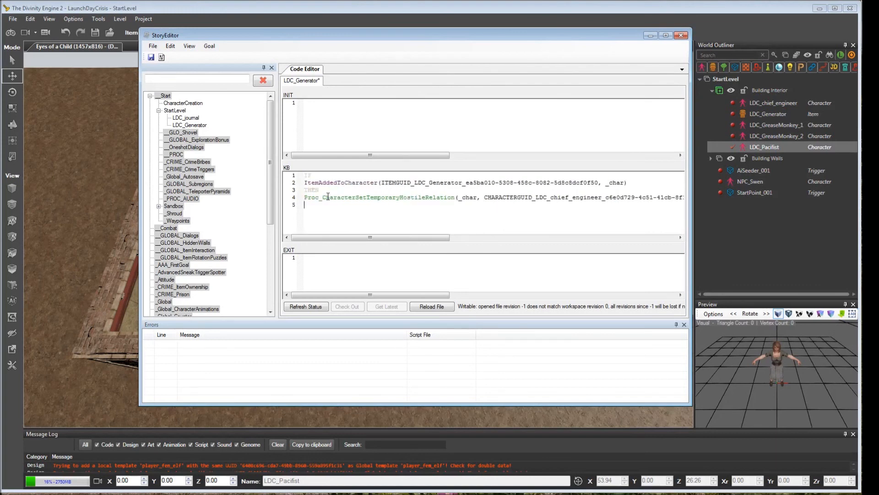
double_click(352, 198)
left_click(405, 197)
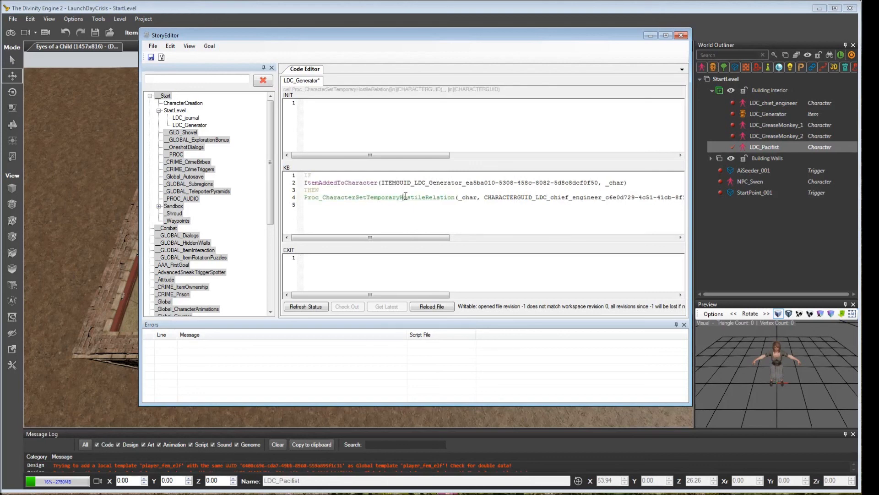
triple_click(405, 197)
left_click(405, 197)
double_click(471, 197)
double_click(502, 199)
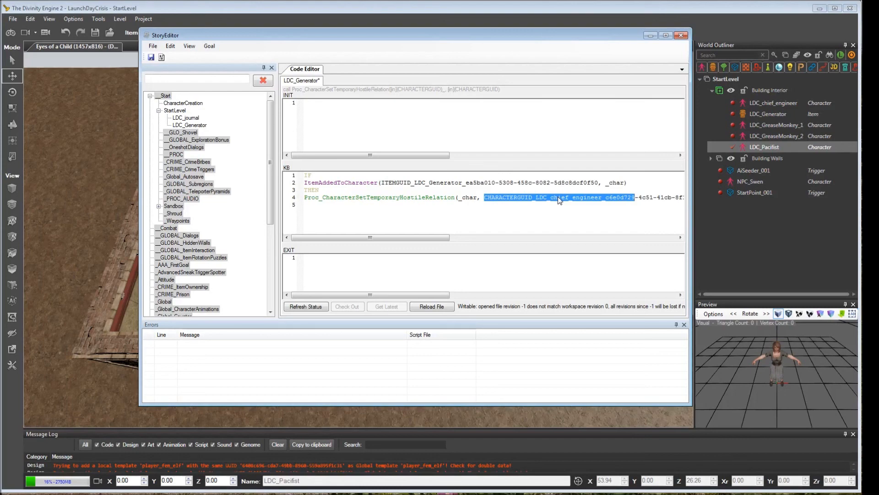
Move the StoryEditor aside and review the faction relations in the Alignment Editor
left_click_drag(405, 33, 878, 100)
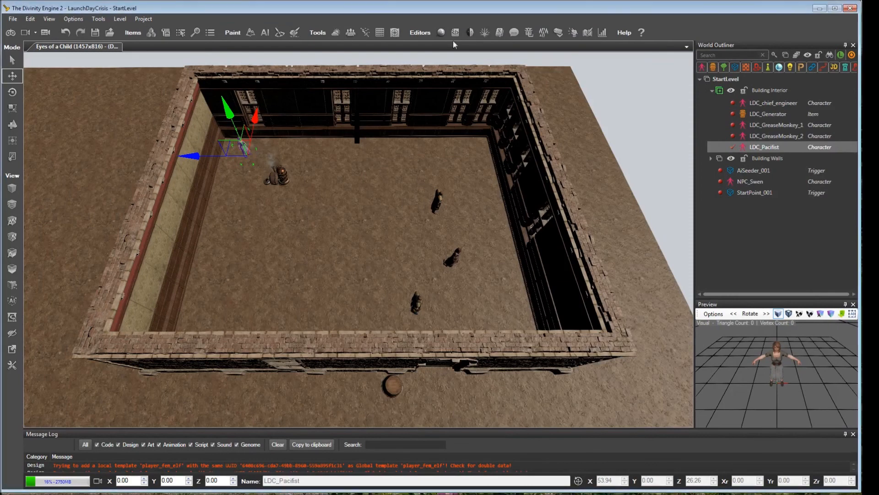
left_click(486, 32)
left_click(130, 88)
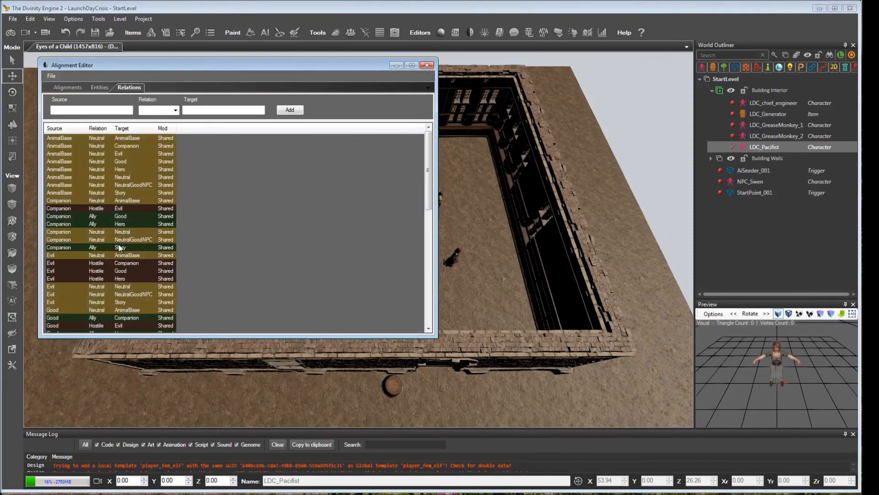
scroll(165, 254, "down", 5)
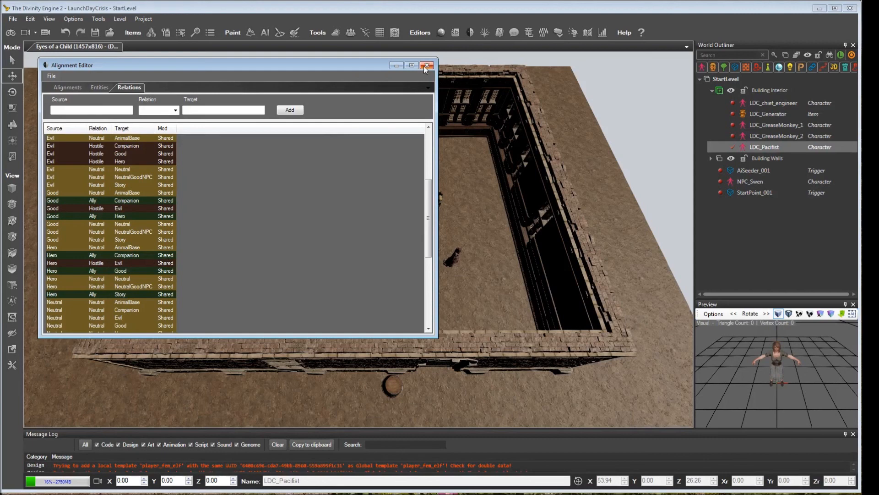
left_click(424, 68)
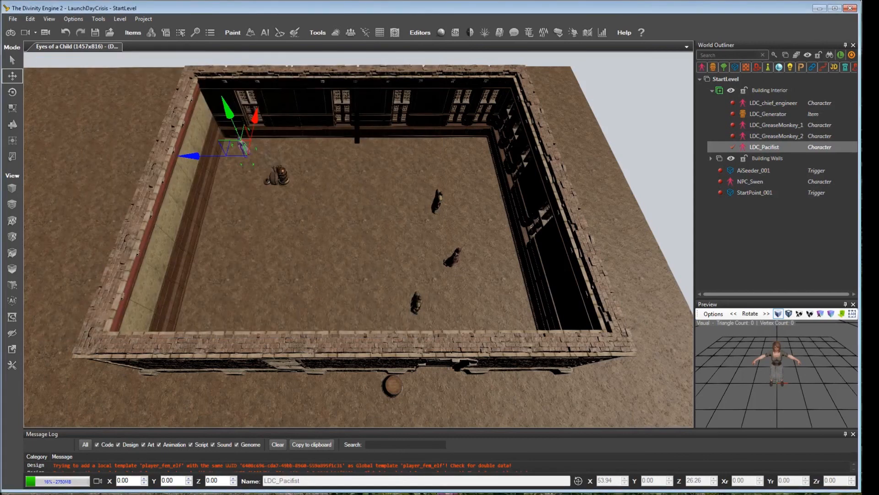
Bring back the StoryEditor, save the LDC_Generator script and build the story
left_click_drag(861, 135, 310, 65)
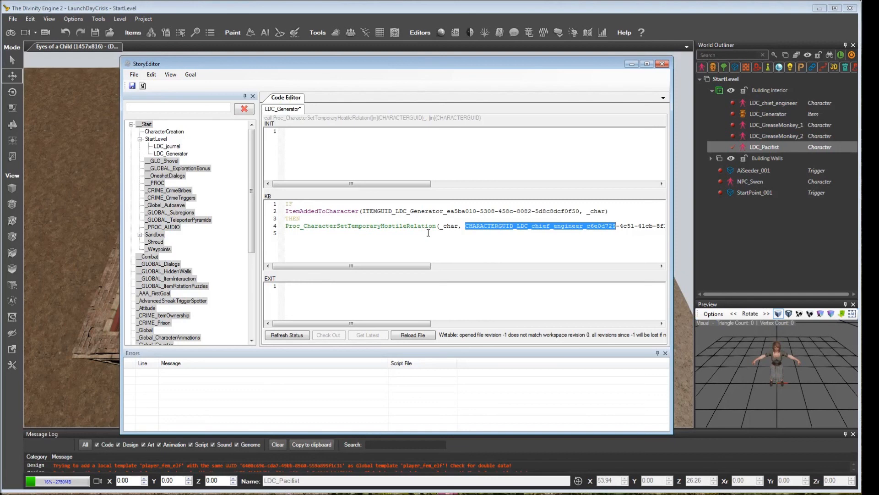
left_click_drag(427, 265, 387, 275)
left_click(132, 85)
left_click(134, 74)
left_click(175, 156)
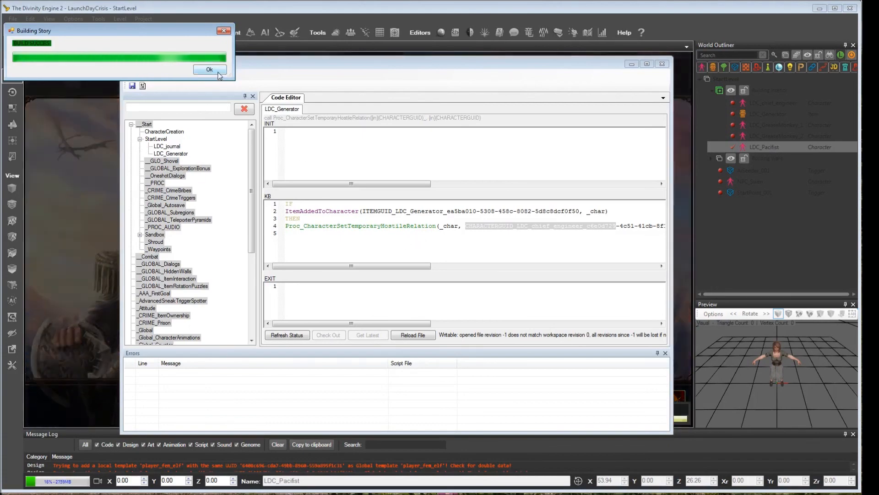
left_click(218, 72)
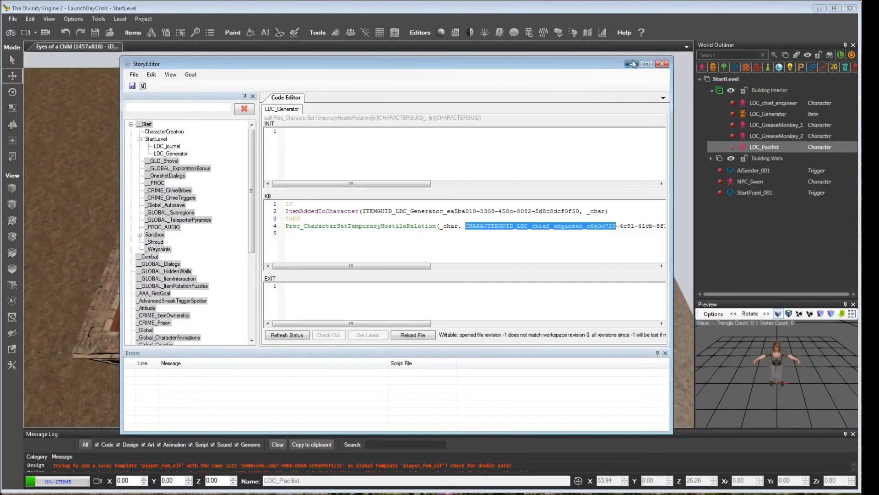
Minimize the StoryEditor, reload the level and start game mode
left_click(632, 64)
left_click(13, 19)
left_click(35, 60)
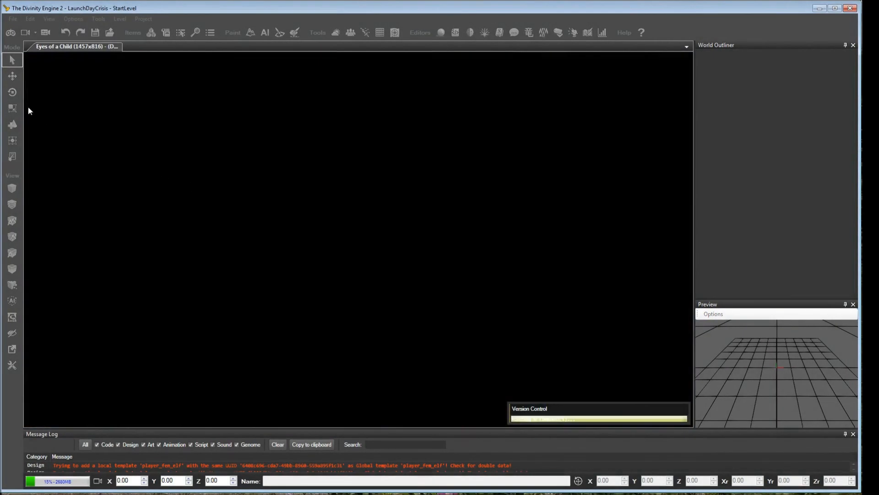
left_click(10, 32)
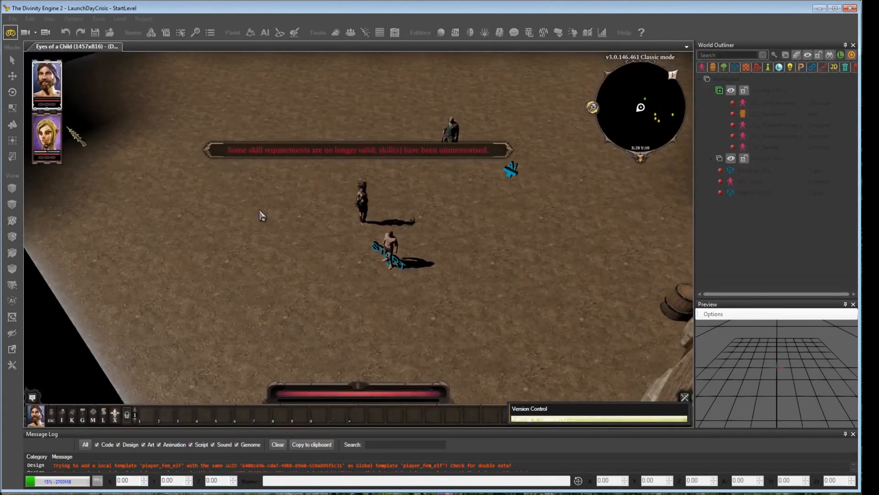
Test the script in game mode by taking the generator inside the building
key("d")
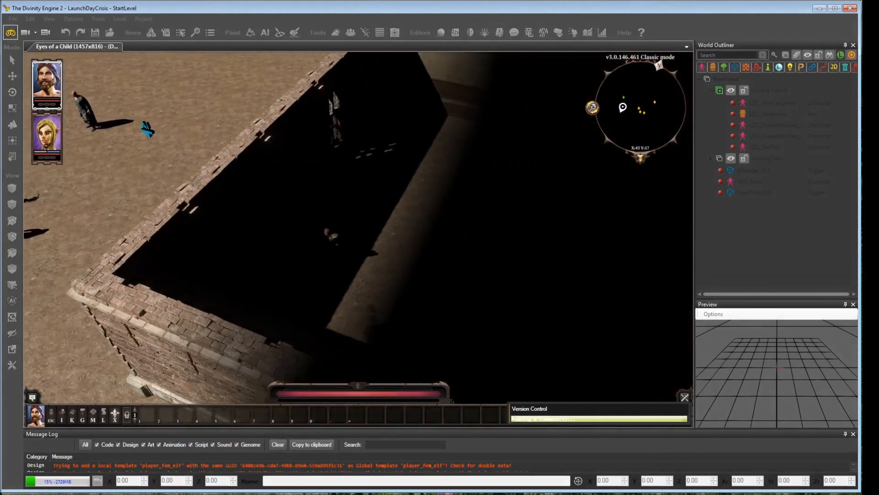
middle_click_drag(360, 204, 444, 223)
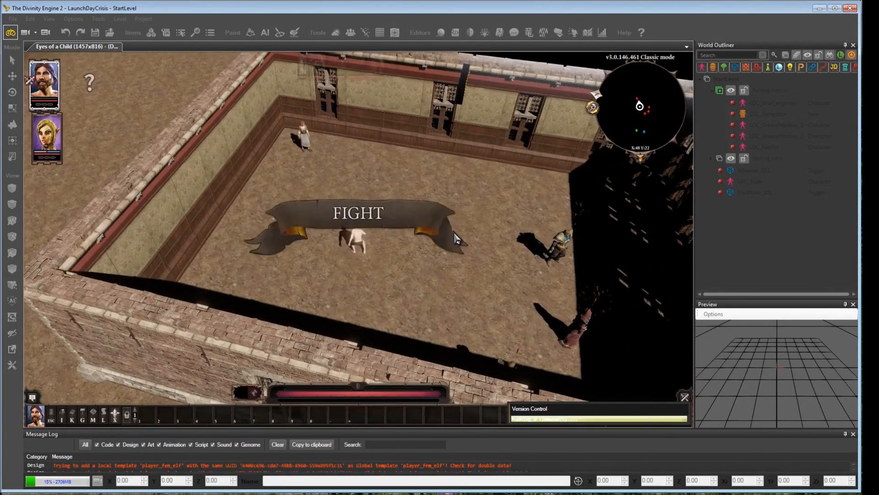
middle_click_drag(435, 238, 477, 251)
key("d")
key("w")
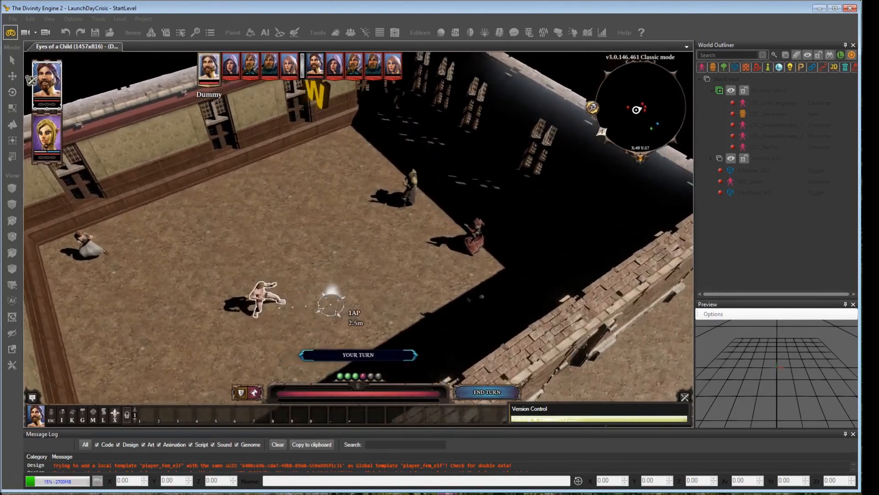
Inspect the combatants around the building, including the pacifist in the corner, and leave game mode
middle_click_drag(339, 304, 315, 318)
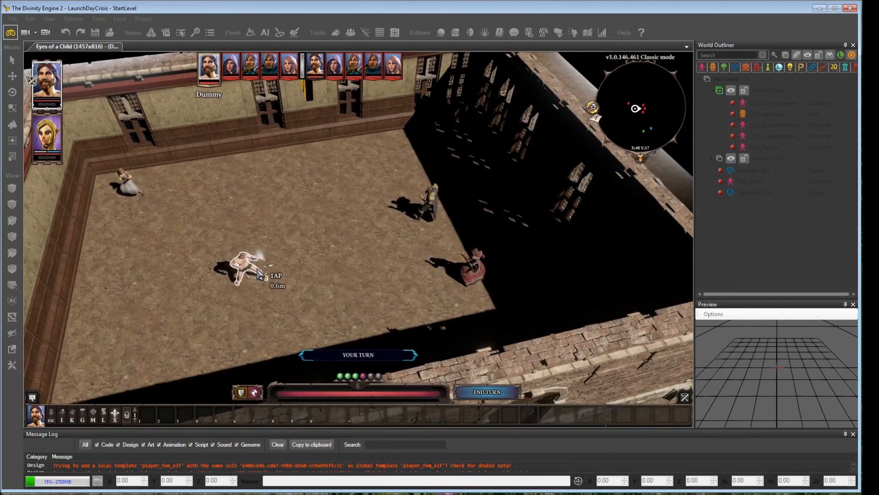
middle_click_drag(260, 275, 289, 284)
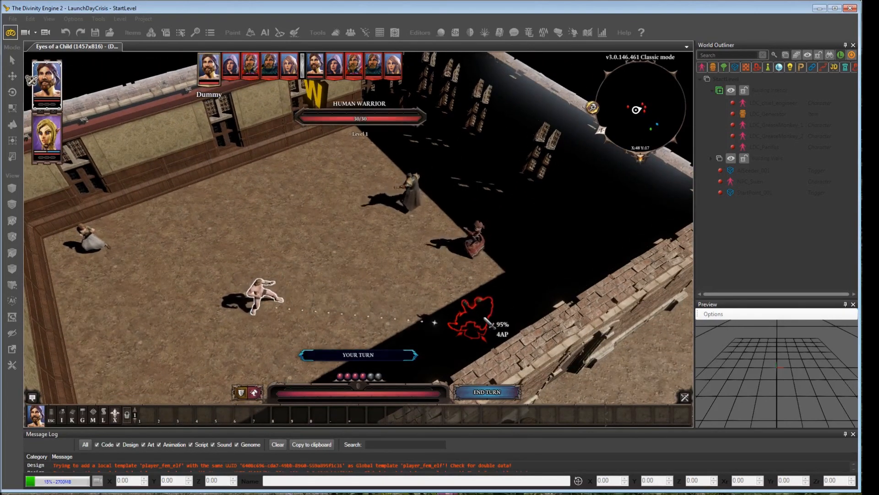
mouse_move(435, 290)
middle_mouse_down()
mouse_move(363, 295)
mouse_move(420, 323)
middle_mouse_up()
left_click(433, 194)
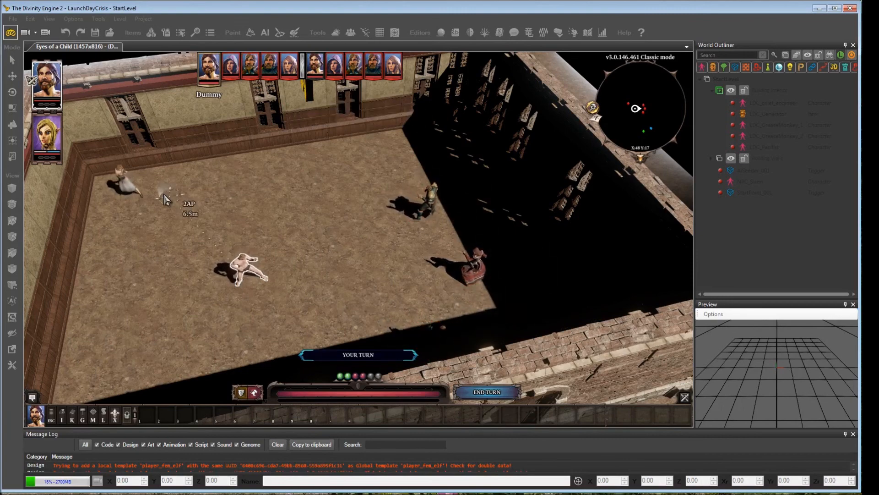
key("a")
key("w")
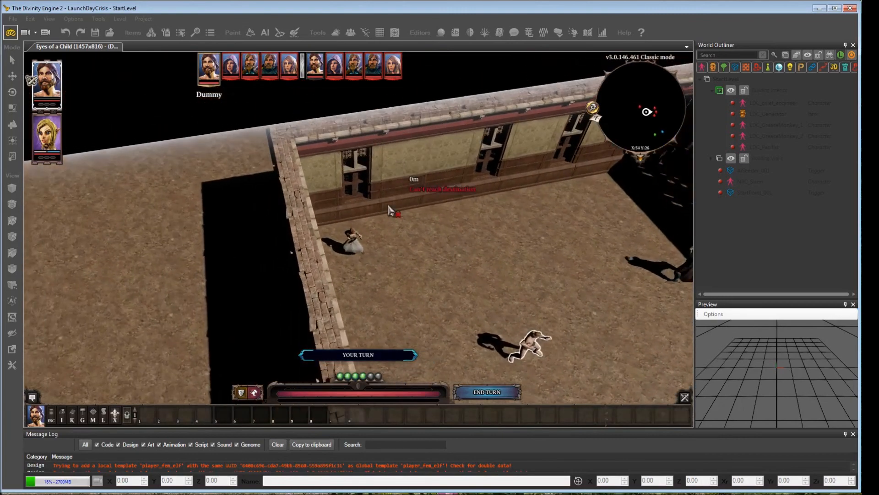
mouse_move(455, 265)
middle_mouse_down()
mouse_move(460, 269)
mouse_move(442, 275)
mouse_move(422, 255)
middle_mouse_up()
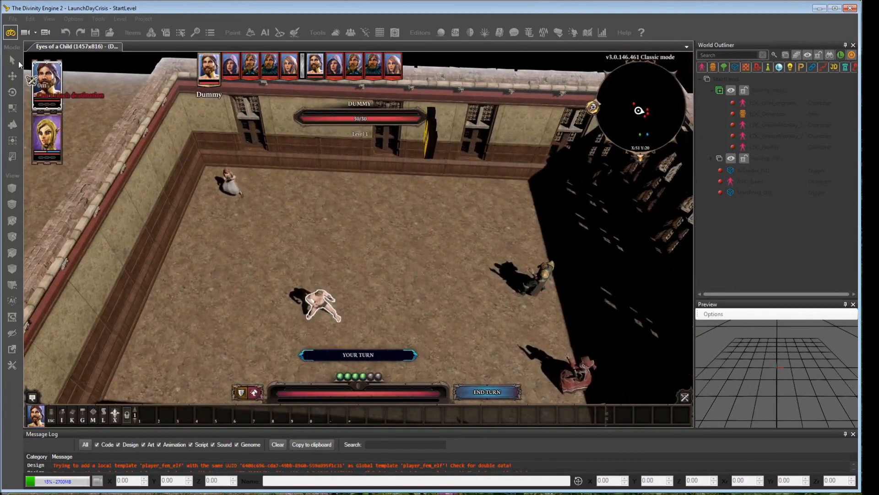
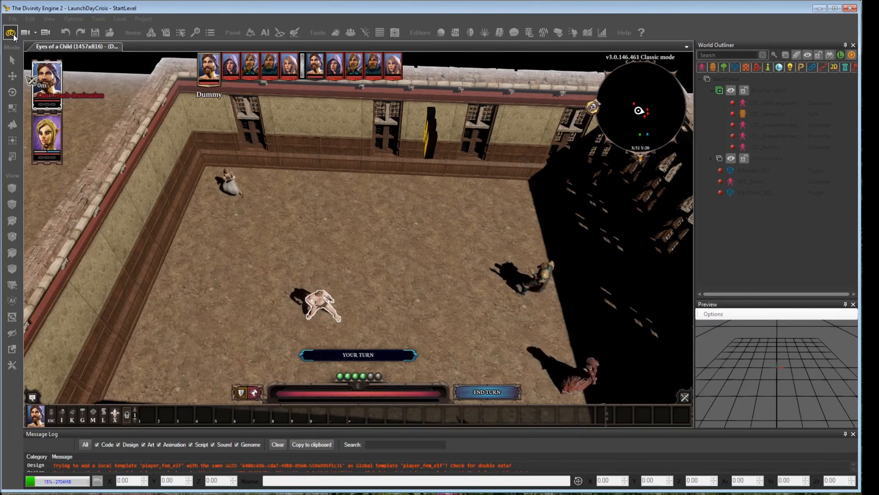
left_click(13, 35)
Move LDC_Pacifist outside the building wall to Z 35.90 and save the level
right_click_drag(297, 209, 300, 235)
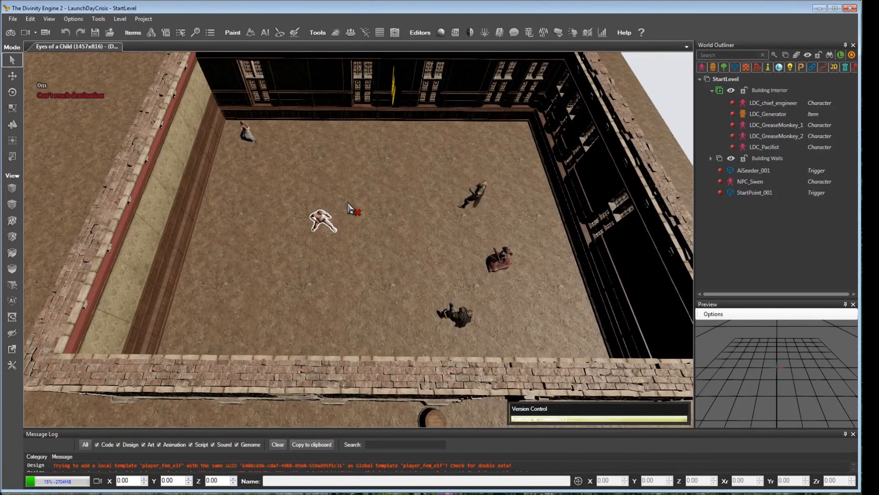
left_click(248, 136)
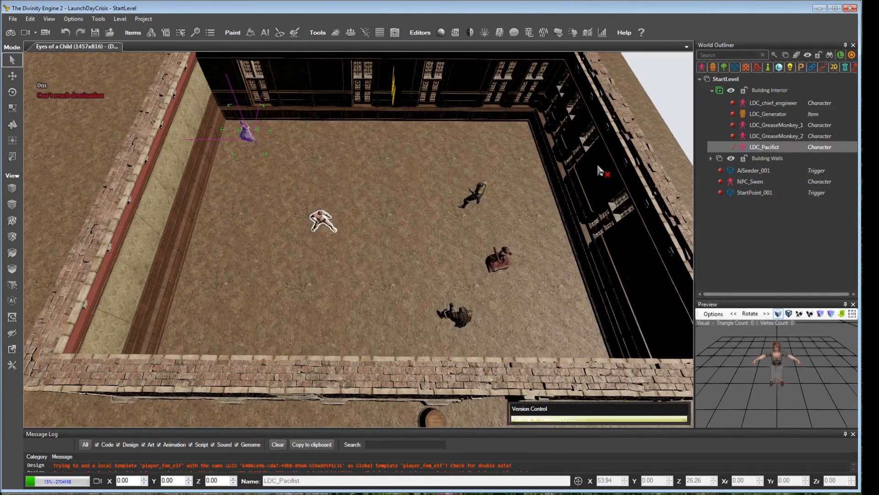
left_click(9, 79)
left_click_drag(190, 144, 24, 149)
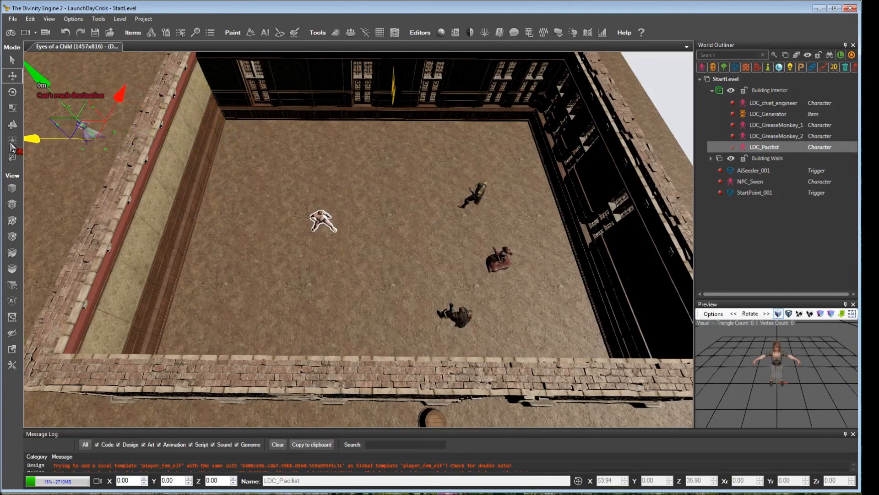
right_click_drag(213, 165, 194, 156)
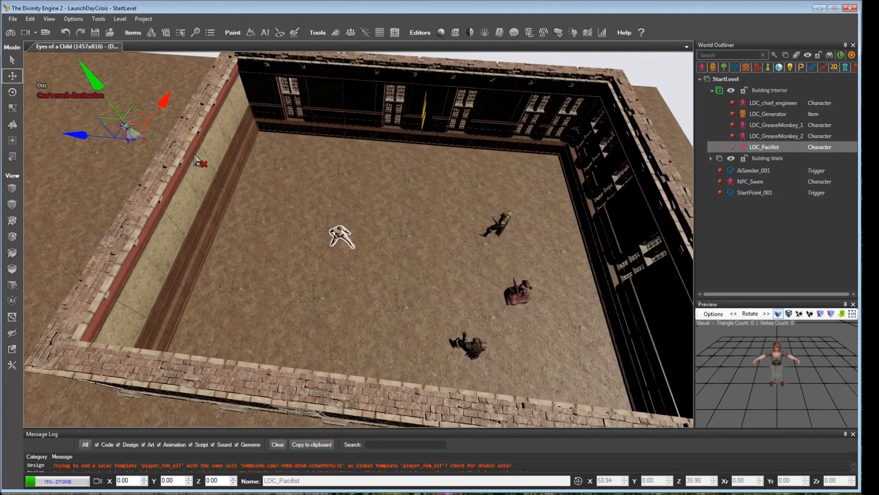
left_click(94, 37)
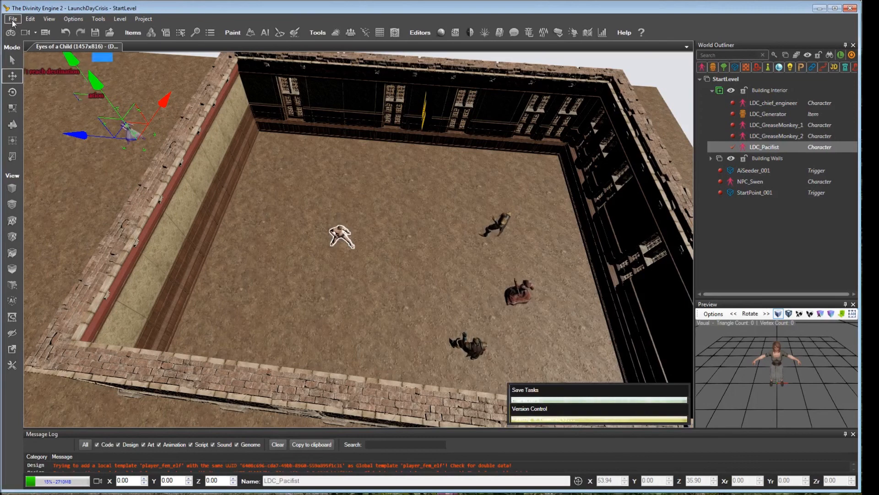
Reload the level and story and start game mode
left_click(13, 20)
left_click(39, 53)
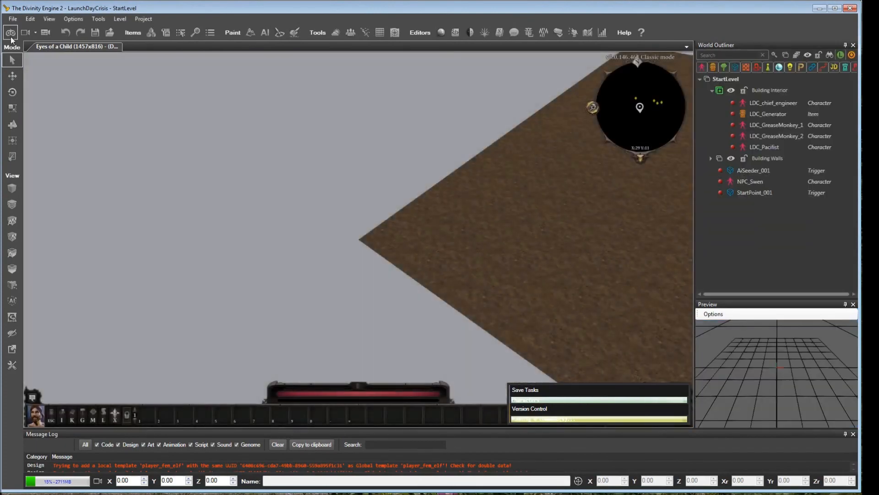
left_click(11, 35)
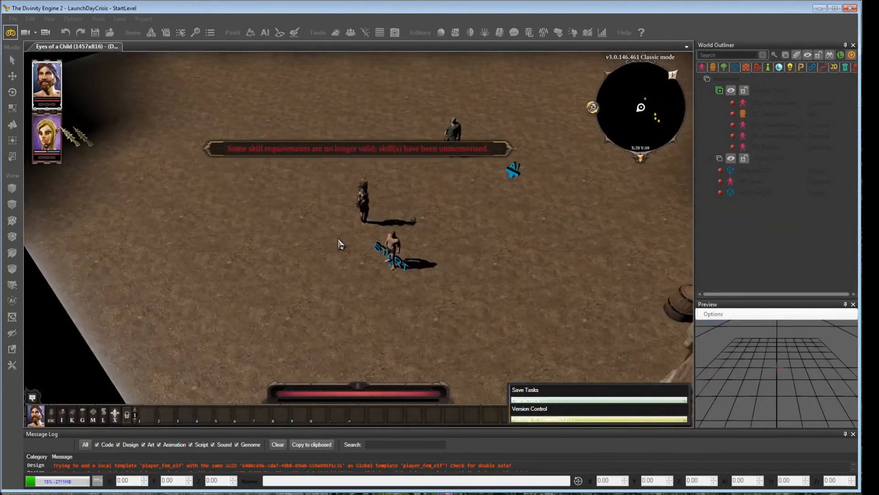
Test the script with the pacifist outside the wall by taking the generator inside the building
mouse_move(342, 244)
middle_mouse_down()
mouse_move(378, 236)
mouse_move(365, 200)
mouse_move(284, 213)
mouse_move(306, 219)
middle_mouse_up()
key("d")
left_click(365, 200)
key("w")
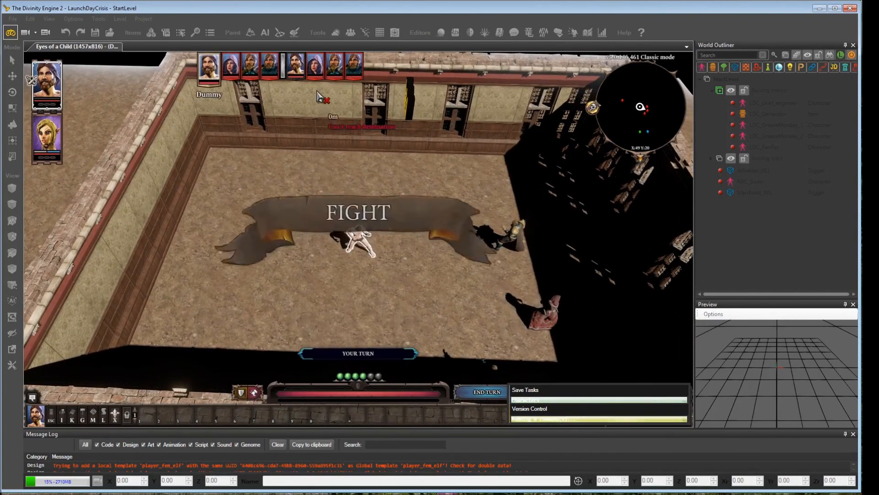
Examine the combat turn order and the pacifist standing outside the building wall, and leave game mode
mouse_move(314, 68)
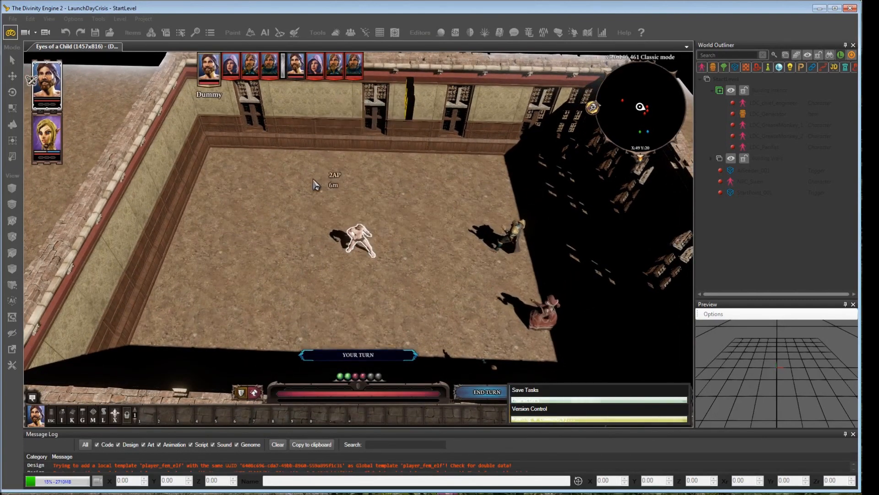
key("a")
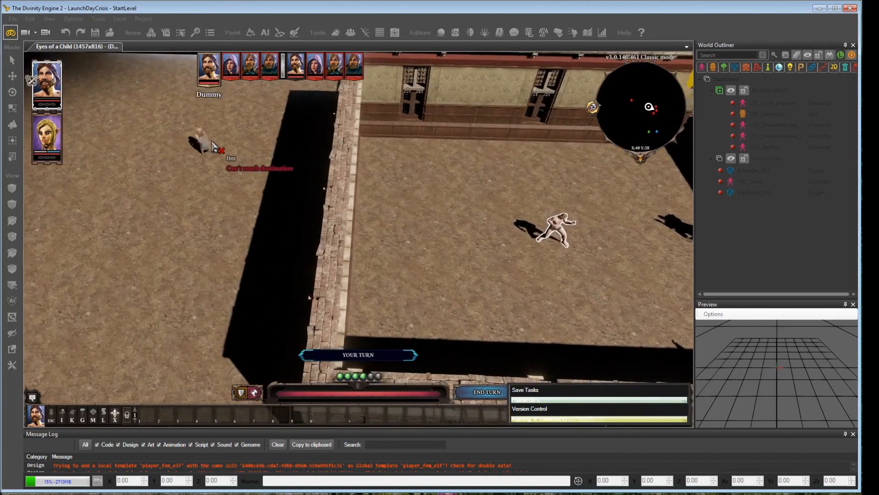
key("w")
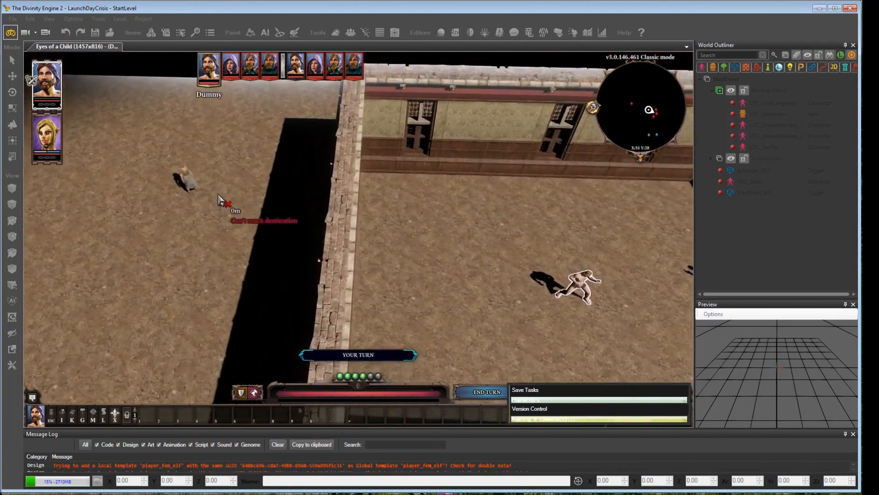
key("a")
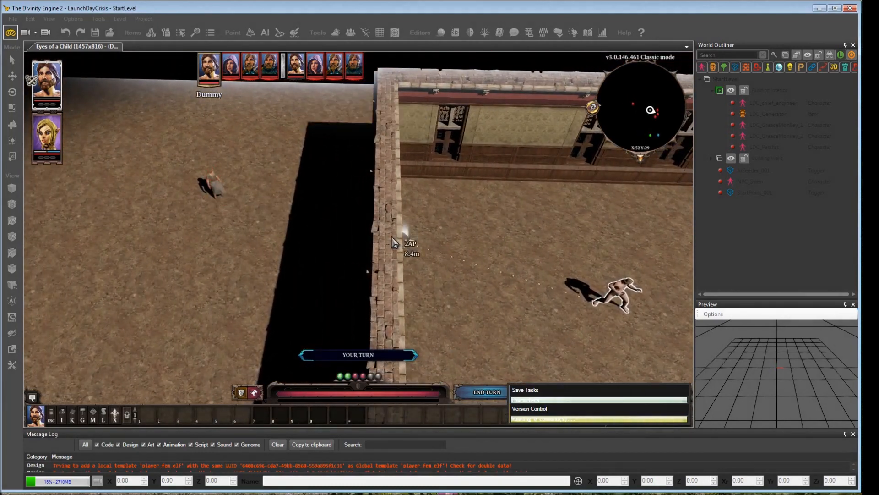
key("d")
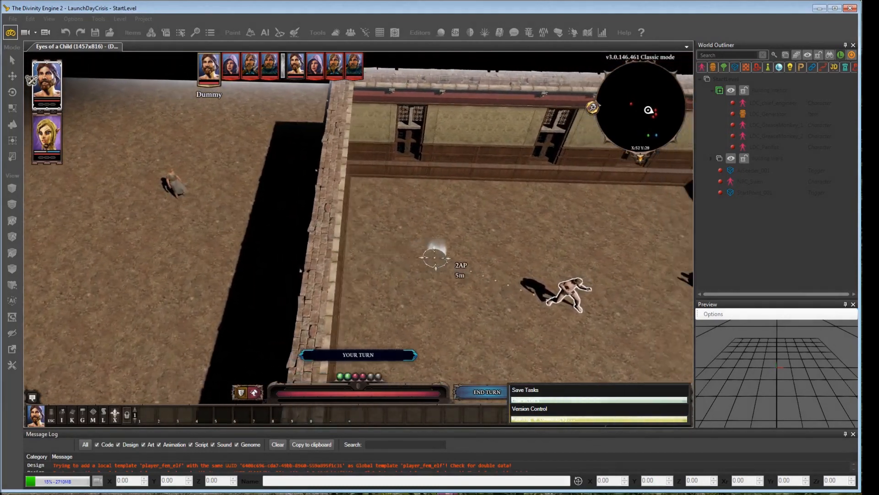
middle_click_drag(436, 253, 217, 265)
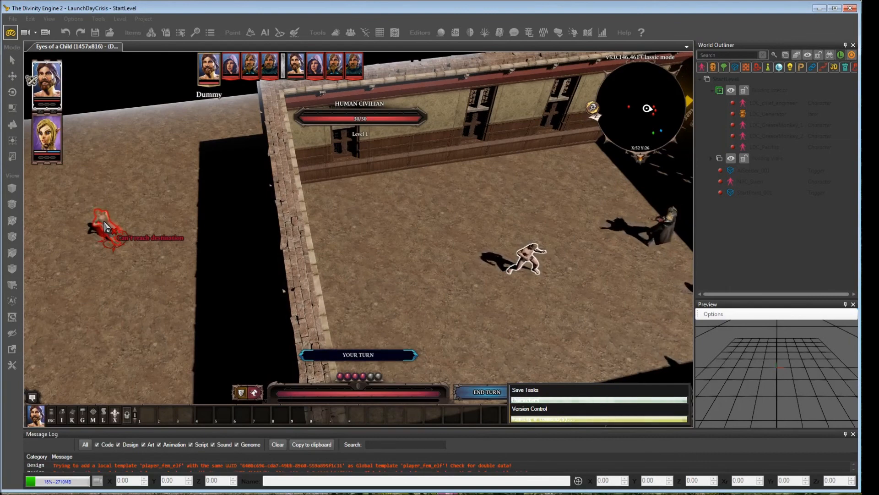
key("d")
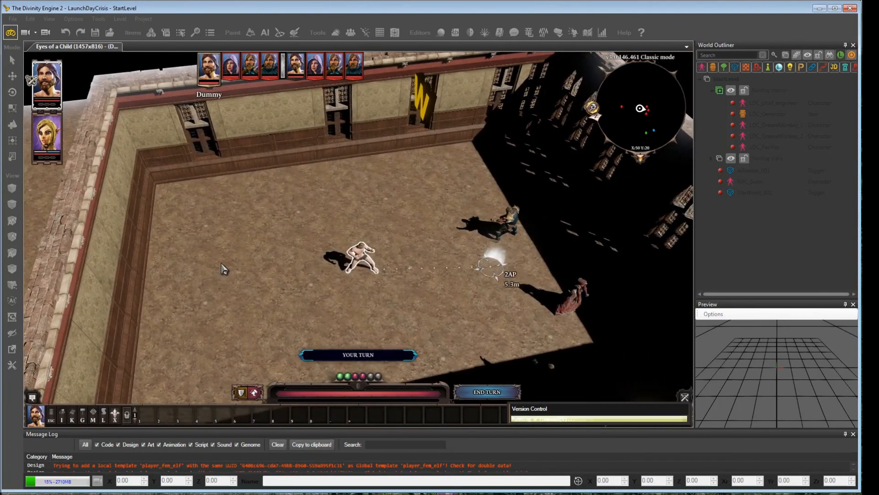
key("a")
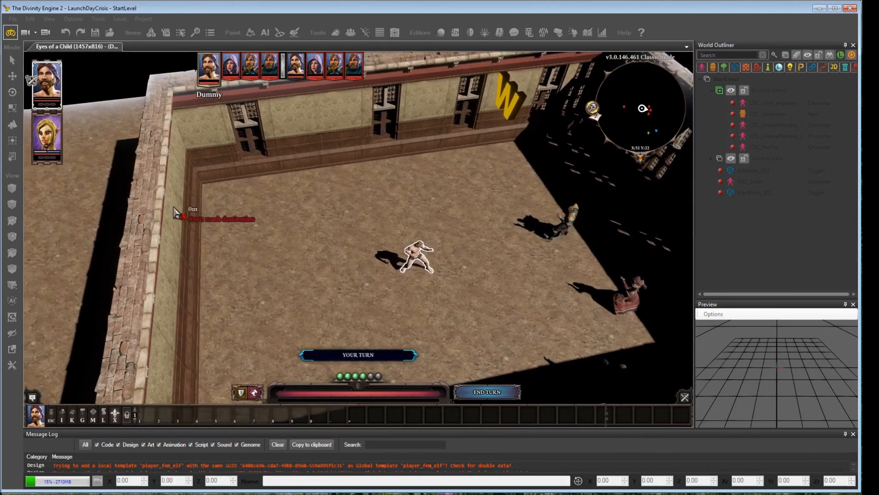
middle_click_drag(282, 262, 245, 243)
key("d")
key("a")
key("d")
middle_click_drag(83, 216, 389, 234)
key("a")
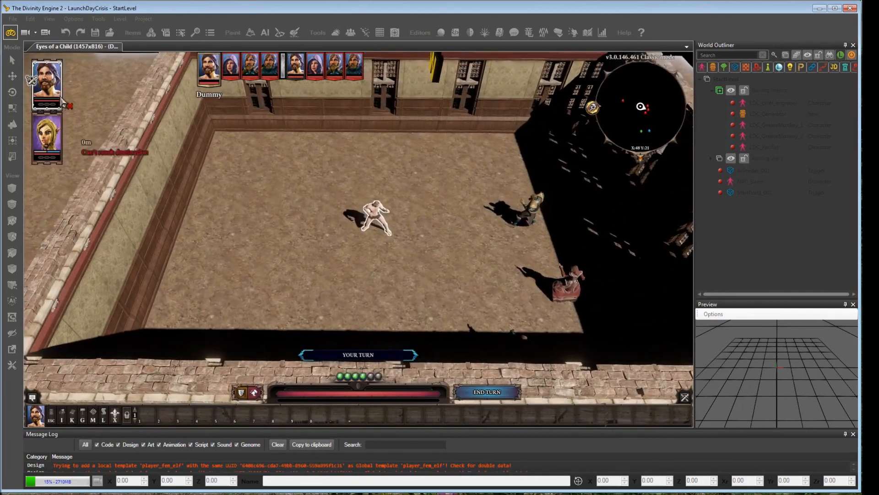
left_click(14, 37)
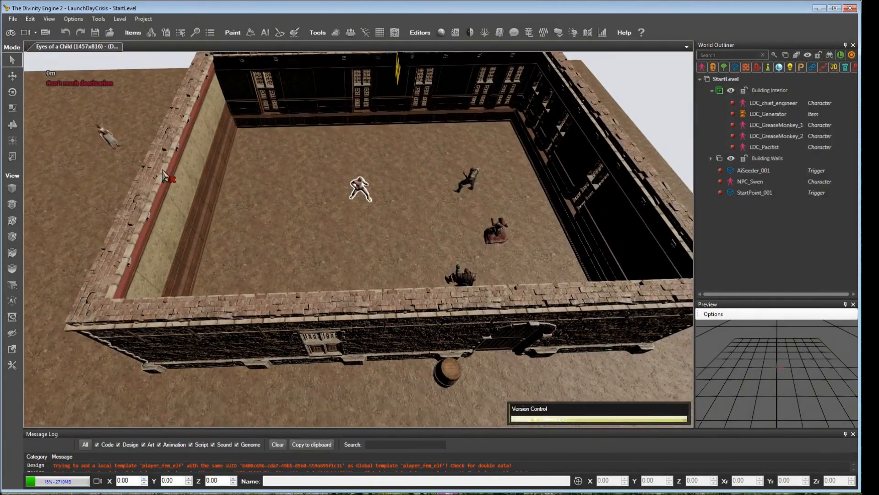
Move LDC_Pacifist back inside the building, near the far corner next to the wall
left_click(107, 144)
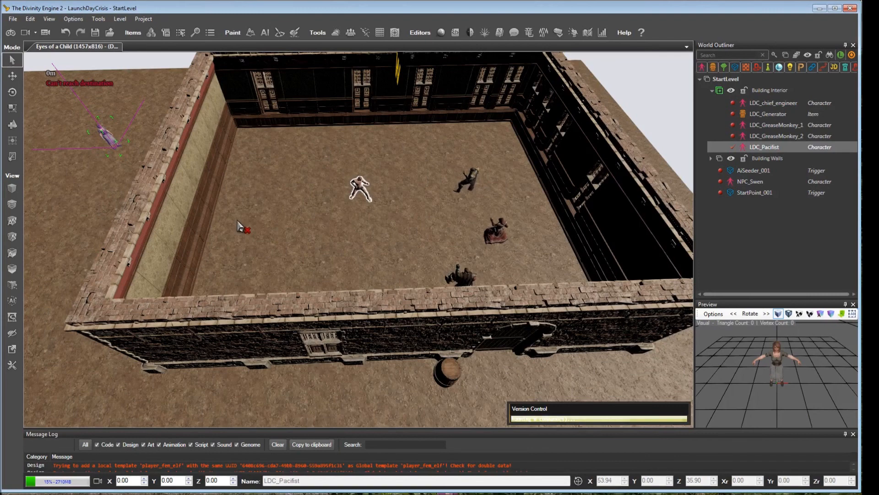
left_click_drag(64, 151, 222, 158)
Move LDC_GreaseMonkey_1 outside the building wall to X 52.79, Z 37.70 and save the level
left_click(475, 186)
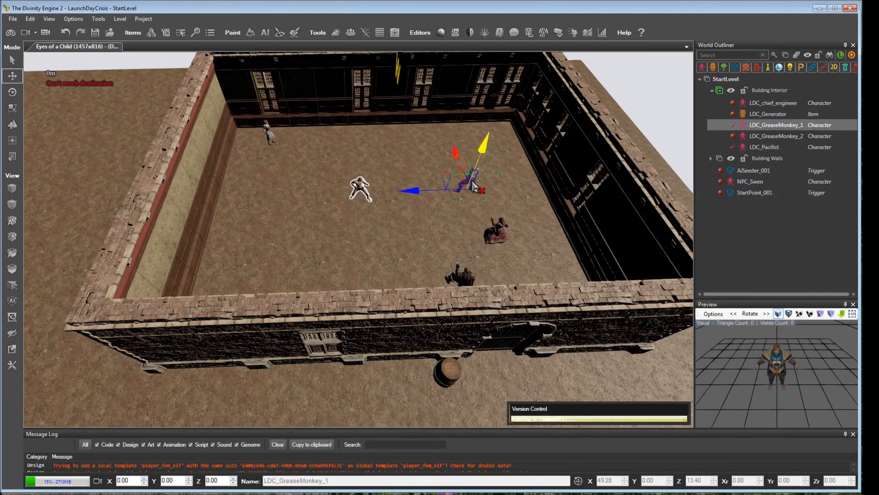
left_click_drag(136, 220, 46, 223)
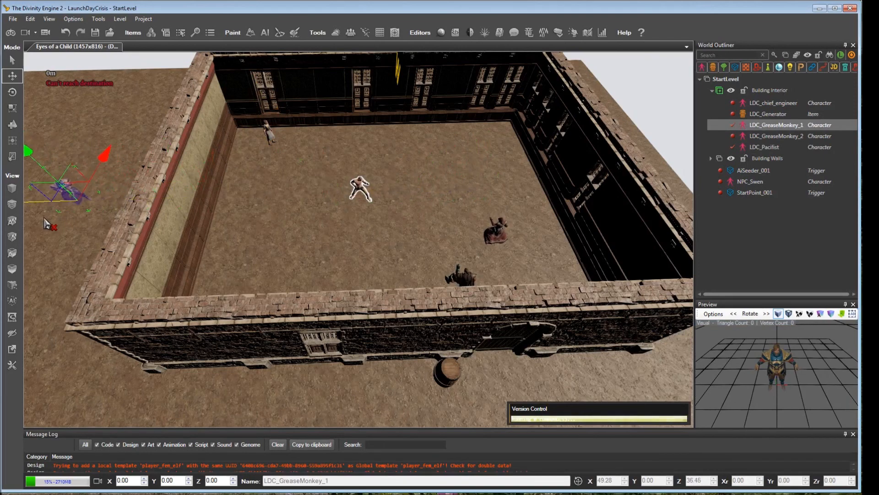
left_click_drag(95, 174, 118, 115)
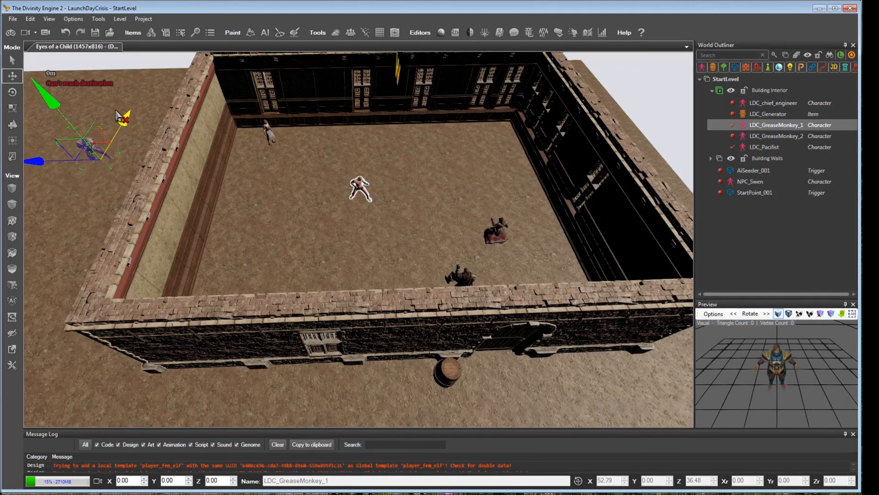
left_click_drag(61, 163, 41, 163)
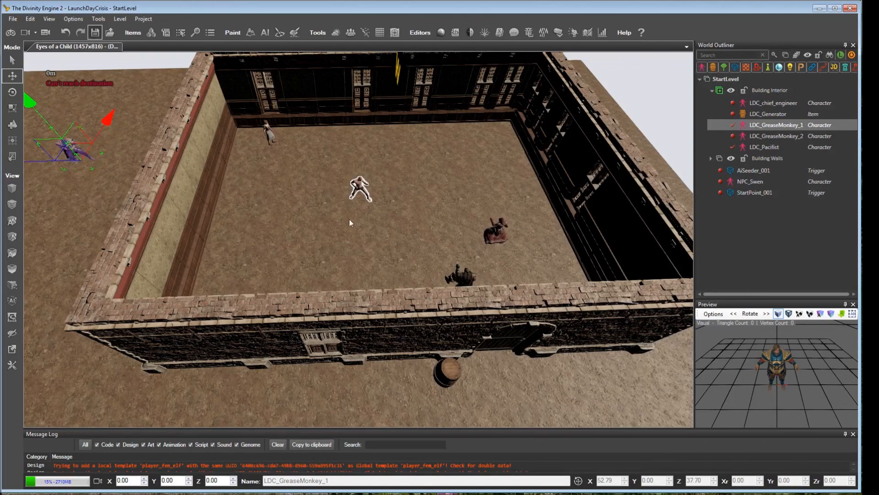
Reload the saved level together with its story and start game mode again
left_click(12, 19)
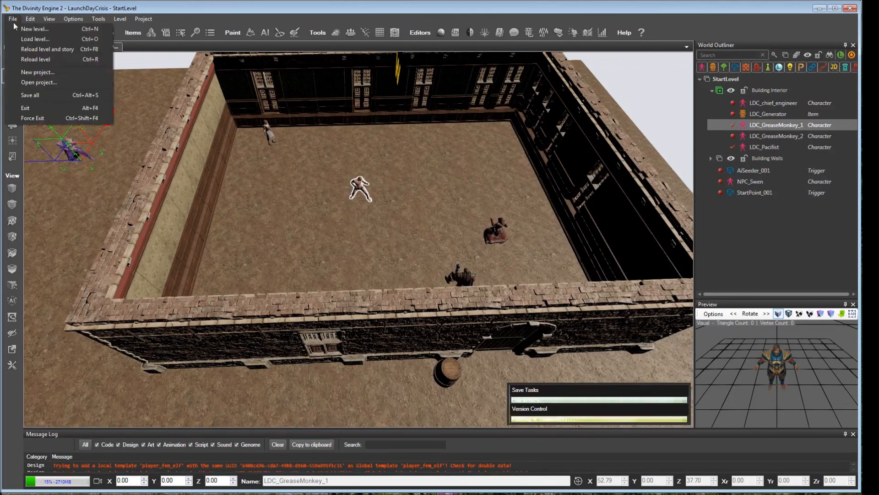
left_click(40, 51)
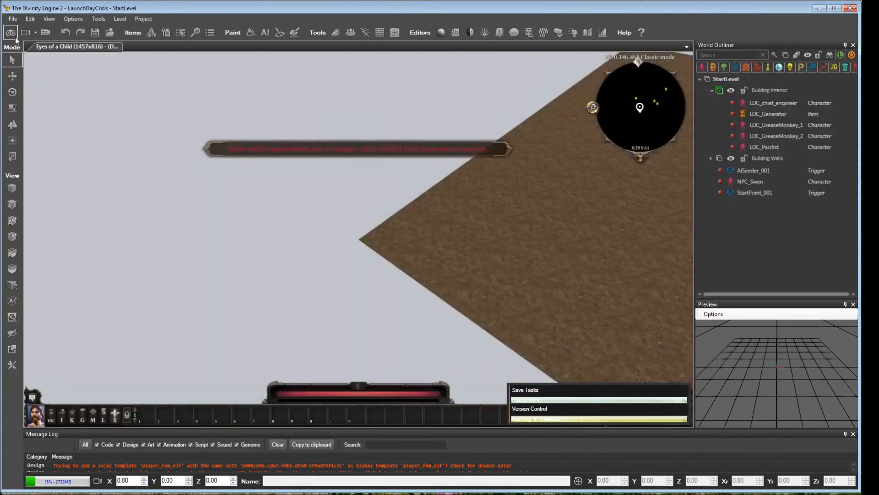
left_click(14, 35)
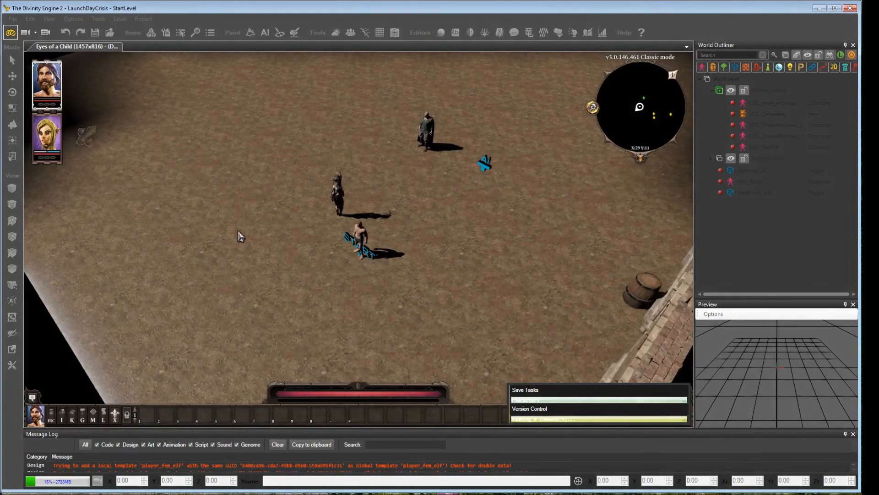
Enter the building with the view and take the generator to test the fight with LDC_GreaseMonkey_1 outside
middle_click_drag(241, 237, 348, 235)
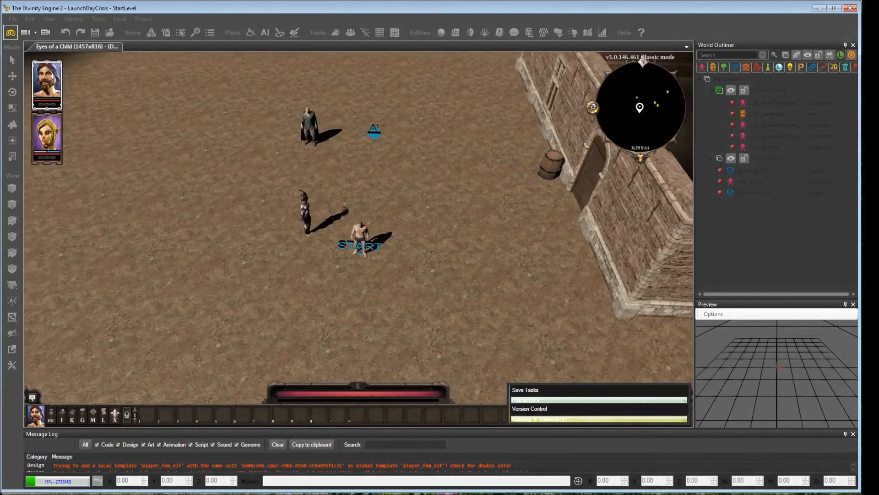
key("d")
key("w")
key("d")
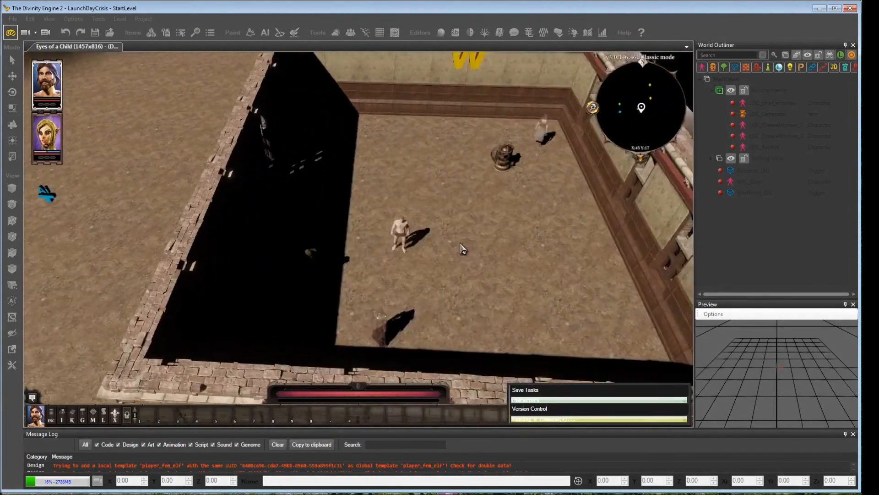
middle_click_drag(463, 250, 334, 275)
key("w")
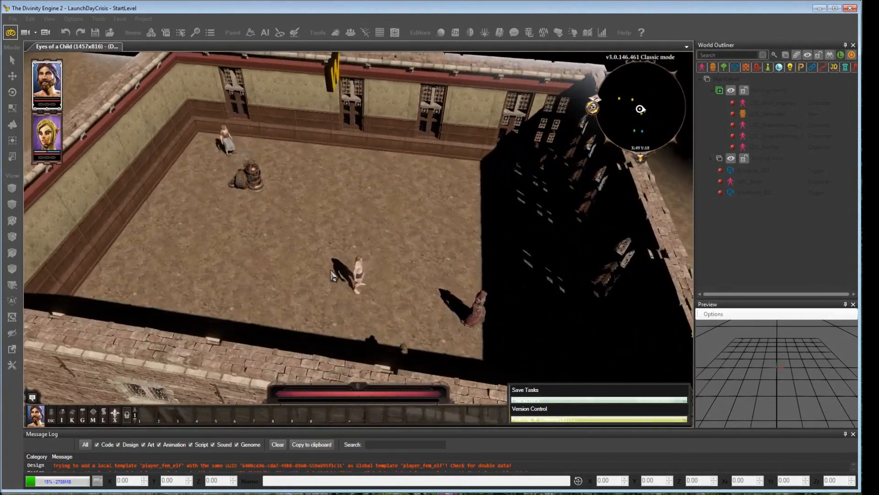
key("a")
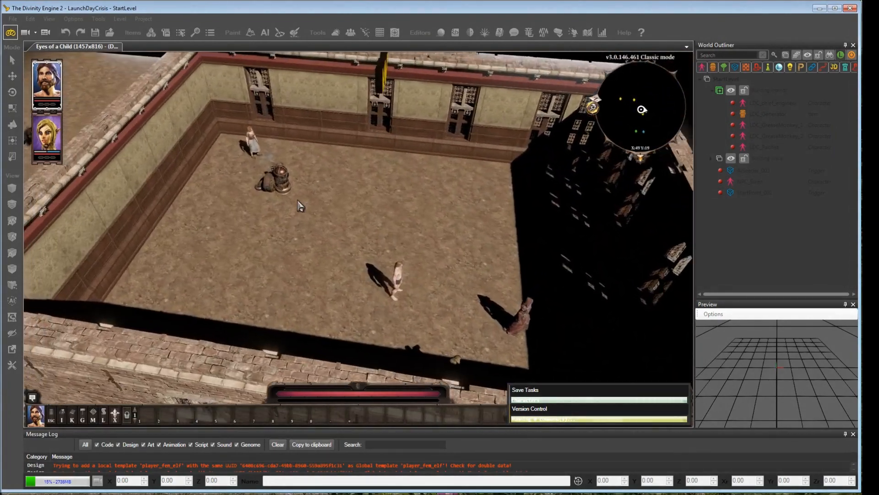
left_click(285, 182)
middle_click_drag(285, 182, 316, 184)
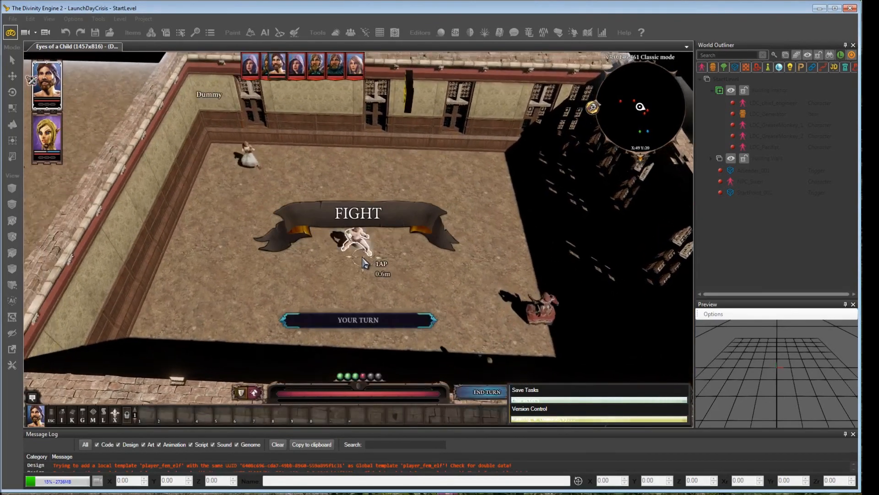
Examine which characters joined the fight, comparing the warrior outside the wall with the combatants inside the building
key("a")
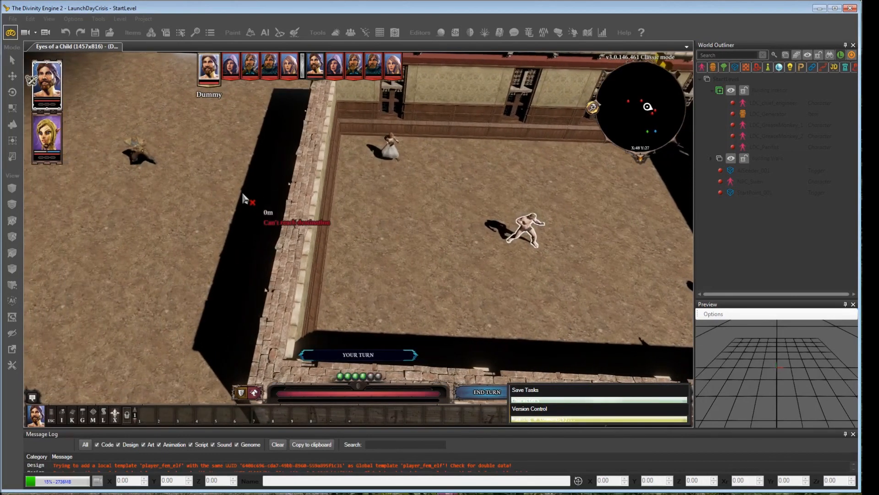
mouse_move(142, 152)
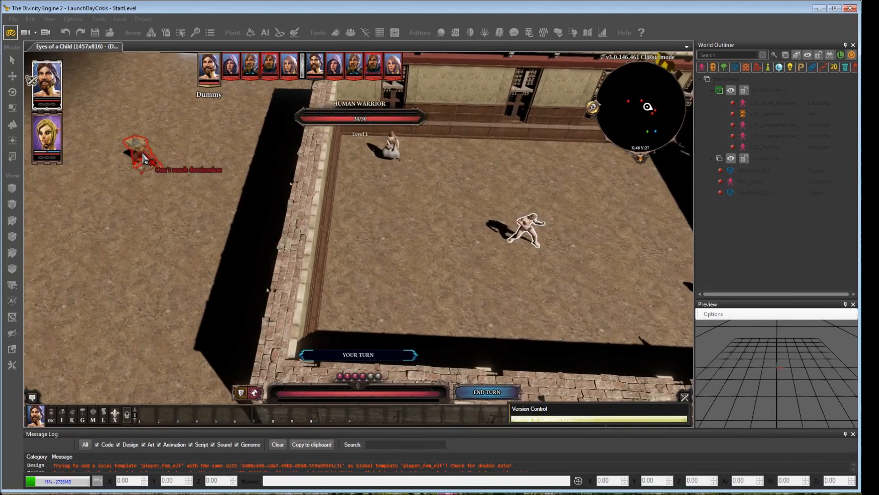
key("a")
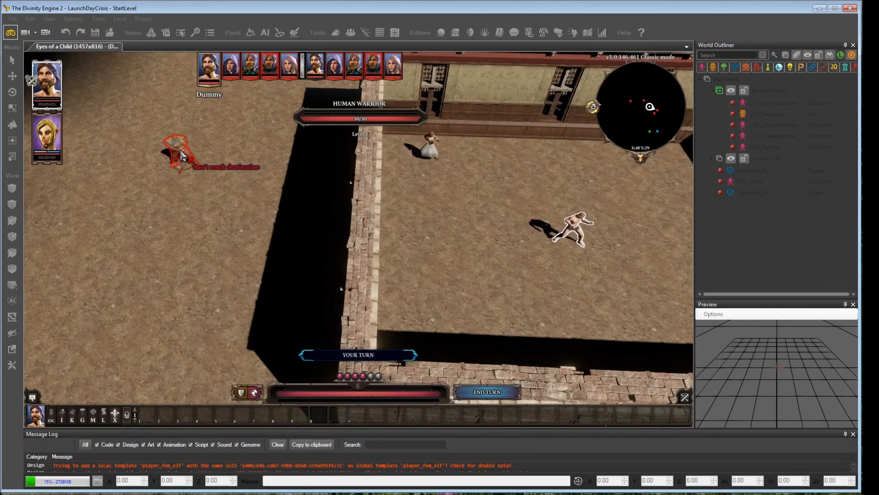
key("d")
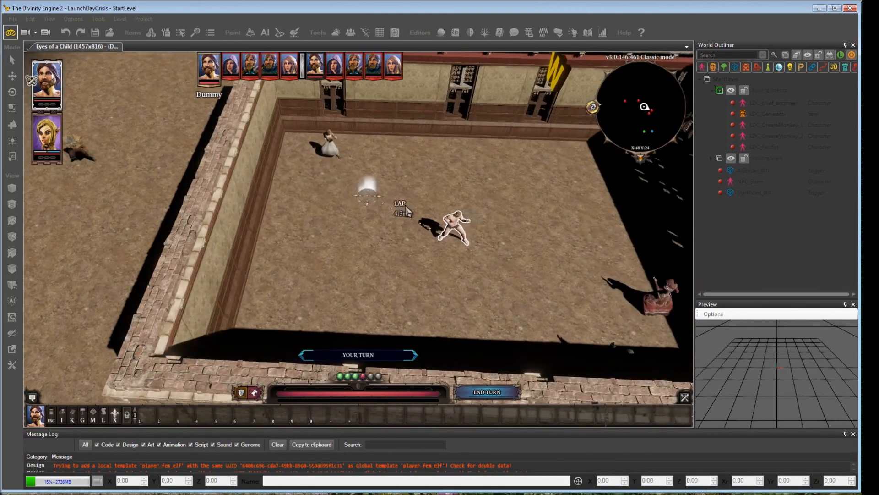
key("a")
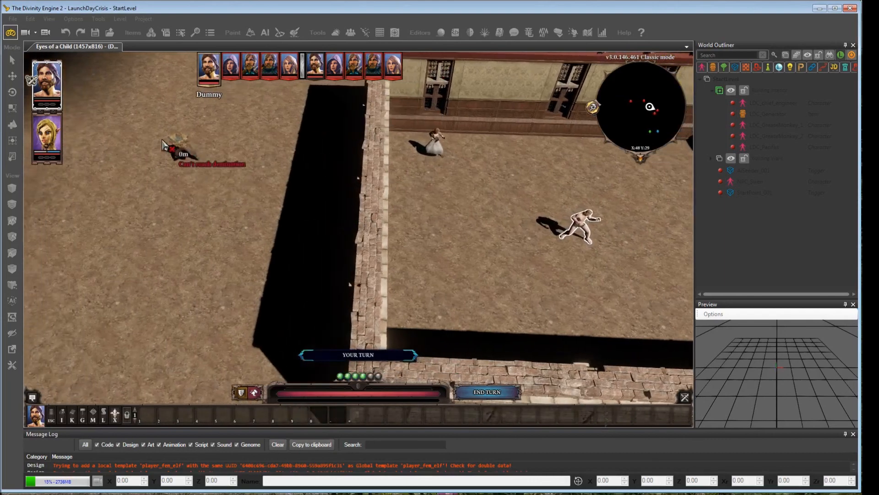
key("a")
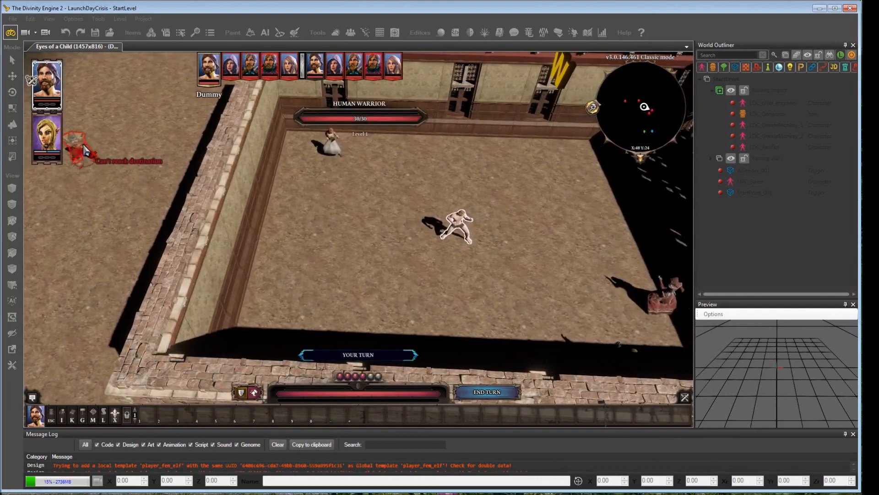
key("d")
middle_click_drag(323, 227, 503, 261)
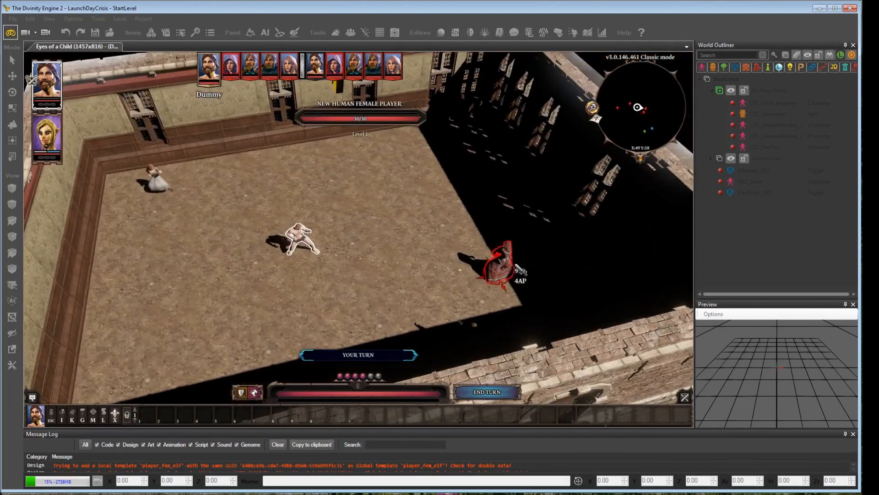
middle_click_drag(506, 184, 465, 248)
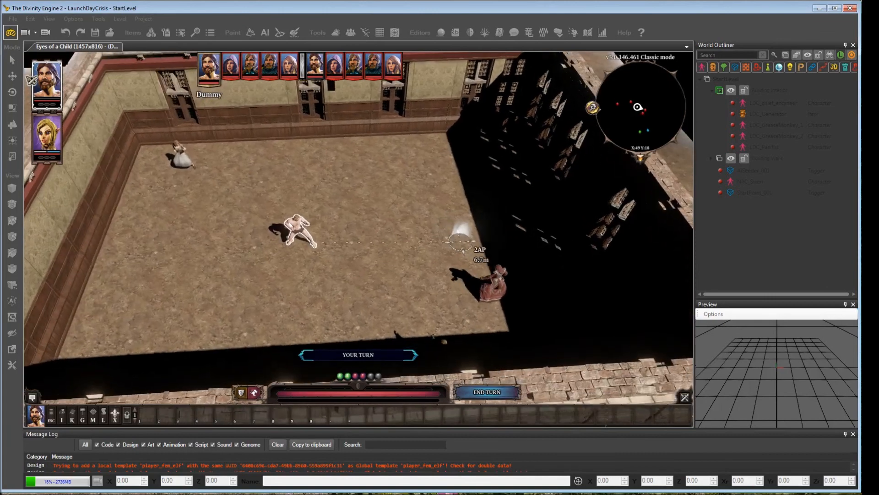
key("a")
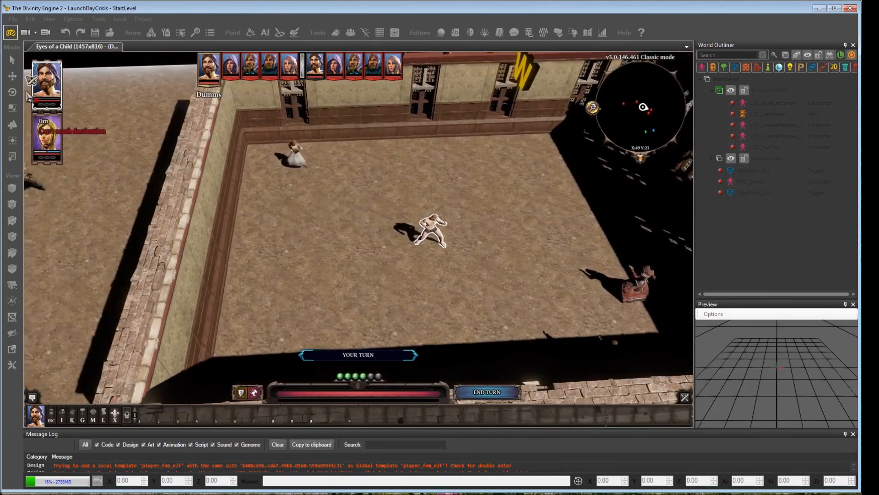
Leave game mode and show the properties sidebar for LDC_GreaseMonkey_2
left_click(10, 32)
right_click_drag(358, 240, 373, 199)
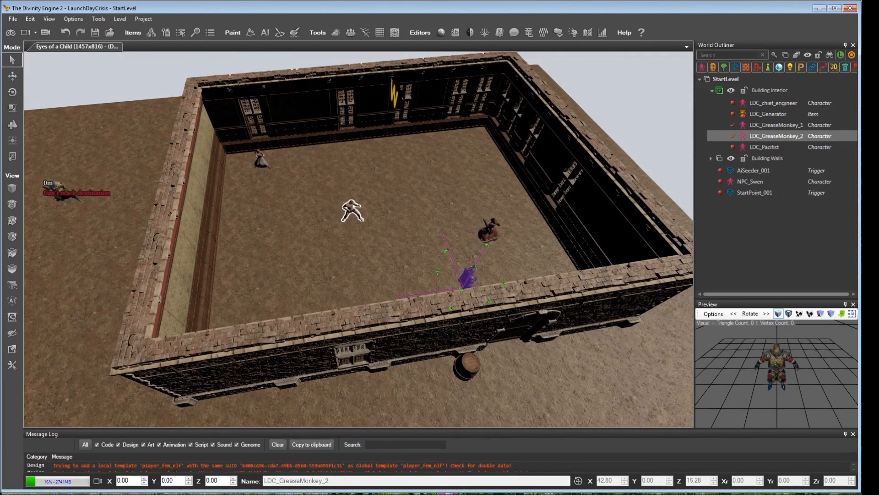
right_click_drag(451, 188, 452, 200)
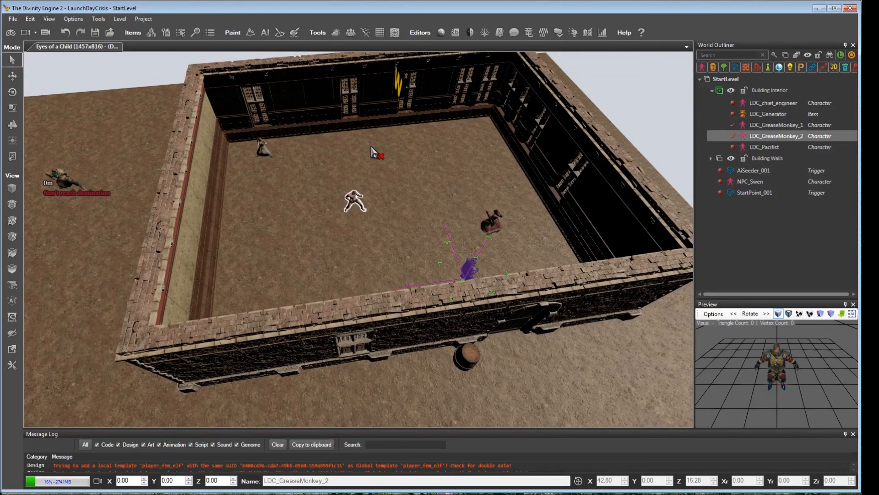
right_click_drag(371, 147, 374, 149)
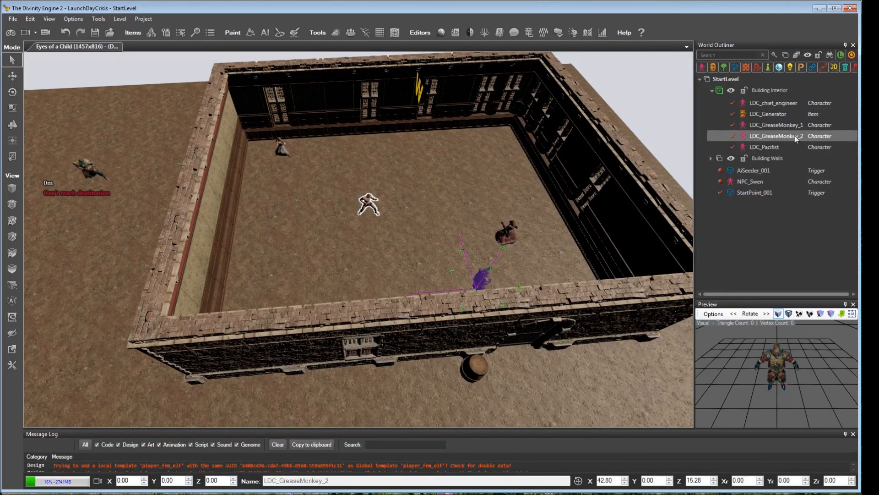
left_click(50, 19)
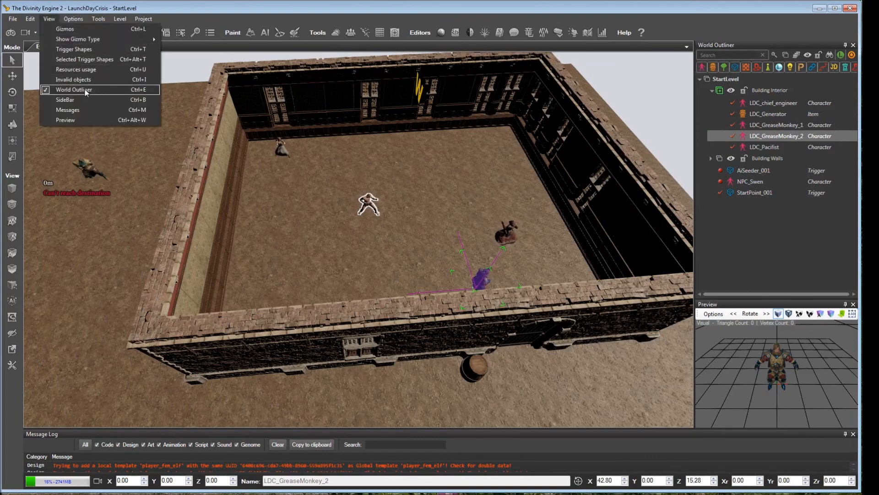
left_click(83, 100)
Set the combat alignment of LDC_GreaseMonkey_2 to Good NPC and save the level
left_click(142, 222)
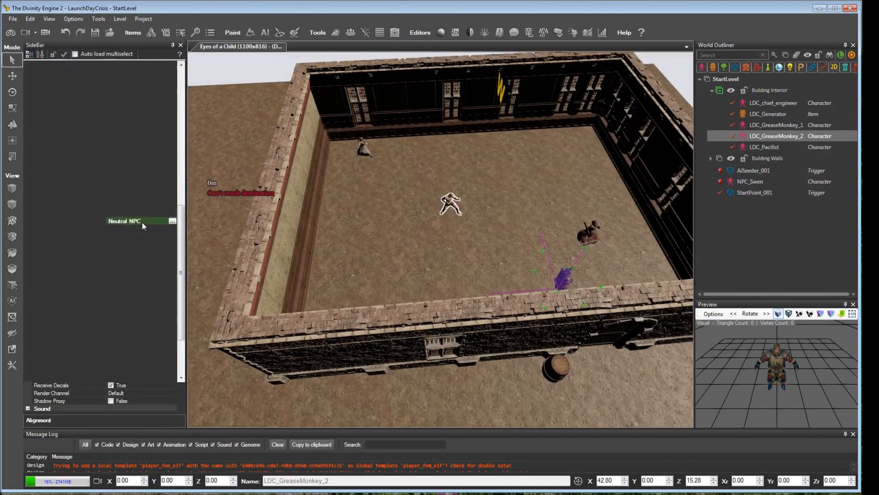
left_click(171, 221)
left_click_drag(177, 120, 178, 178)
double_click(75, 101)
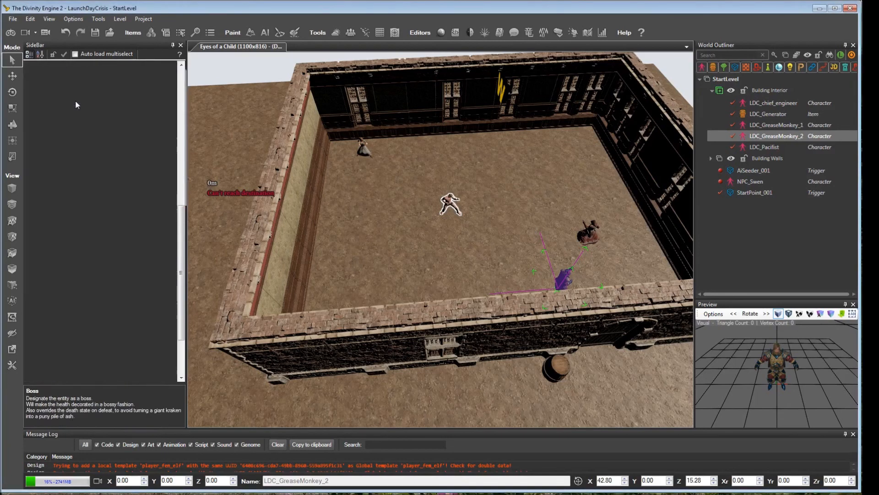
left_click(101, 40)
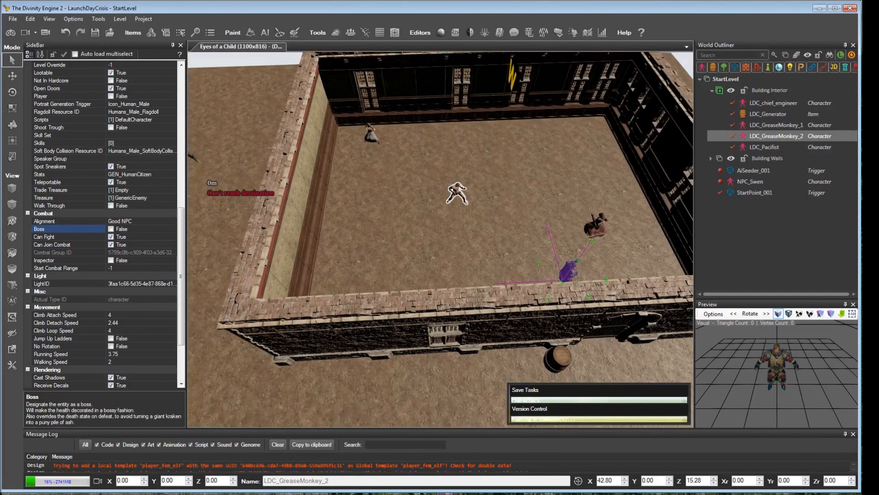
Reload the level together with its story and start game mode
left_click(13, 20)
left_click(51, 51)
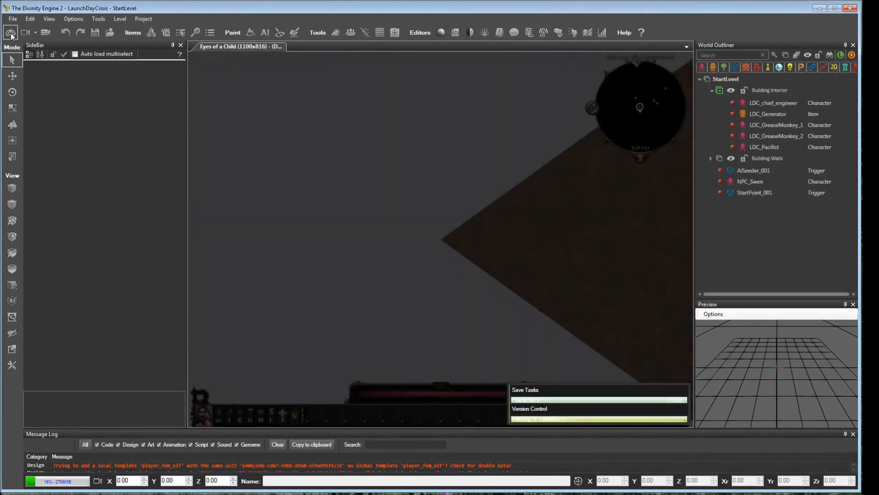
left_click(10, 33)
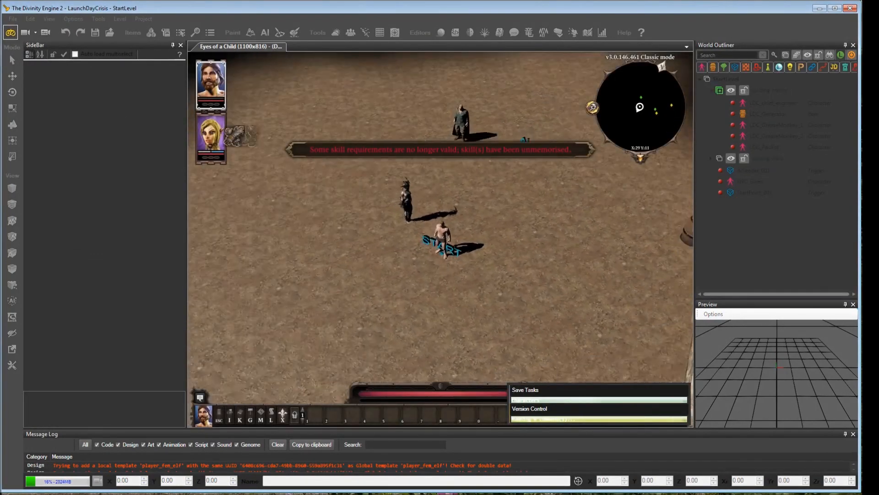
Go into the building and take the generator to test the fight with LDC_GreaseMonkey_2 as a Good NPC
middle_click_drag(257, 137, 446, 156)
key("d")
middle_click_drag(314, 182, 275, 182)
key("w")
key("d")
key("w")
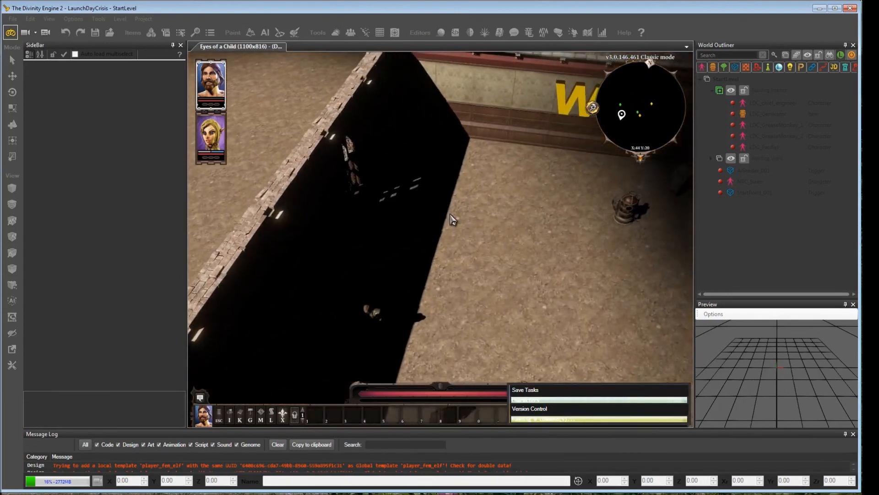
middle_click_drag(454, 221, 568, 221)
key("w")
mouse_move(504, 263)
middle_mouse_down()
mouse_move(548, 262)
mouse_move(422, 275)
middle_mouse_up()
key("d")
key("w")
left_click(350, 241)
mouse_move(366, 242)
middle_mouse_down()
mouse_move(496, 241)
mouse_move(546, 263)
middle_mouse_up()
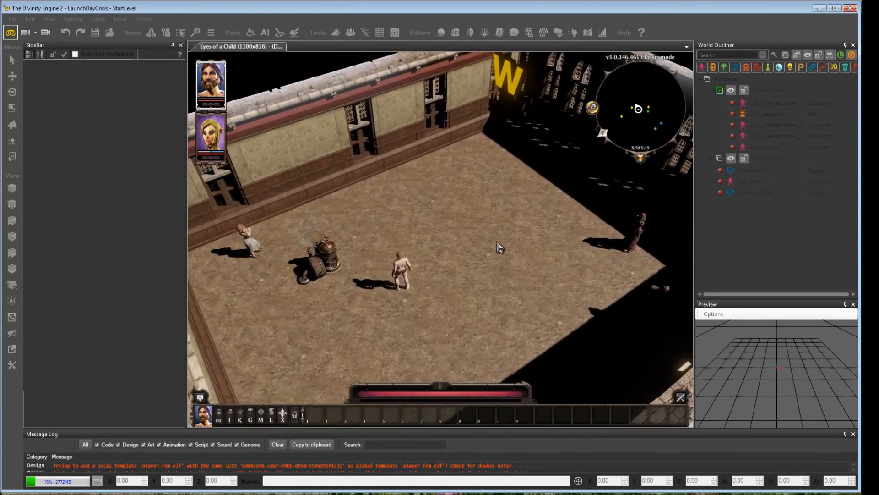
mouse_move(474, 241)
middle_mouse_down()
mouse_move(452, 242)
mouse_move(476, 242)
middle_mouse_up()
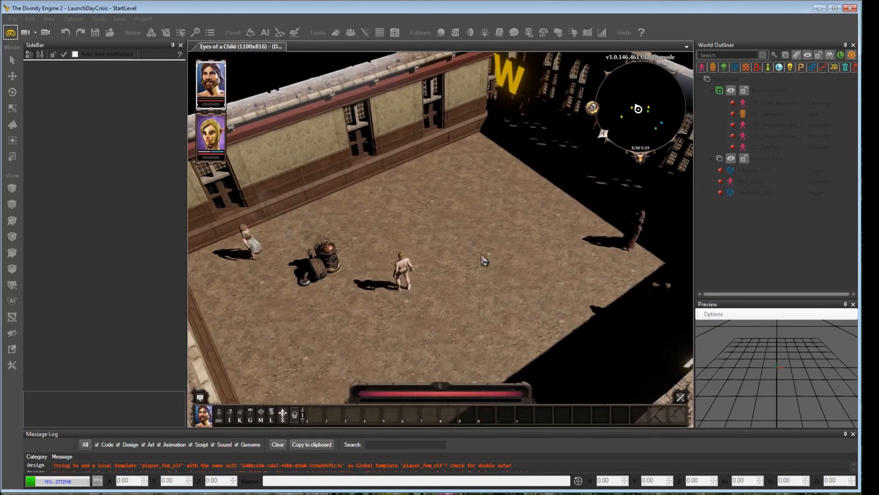
left_click(319, 266)
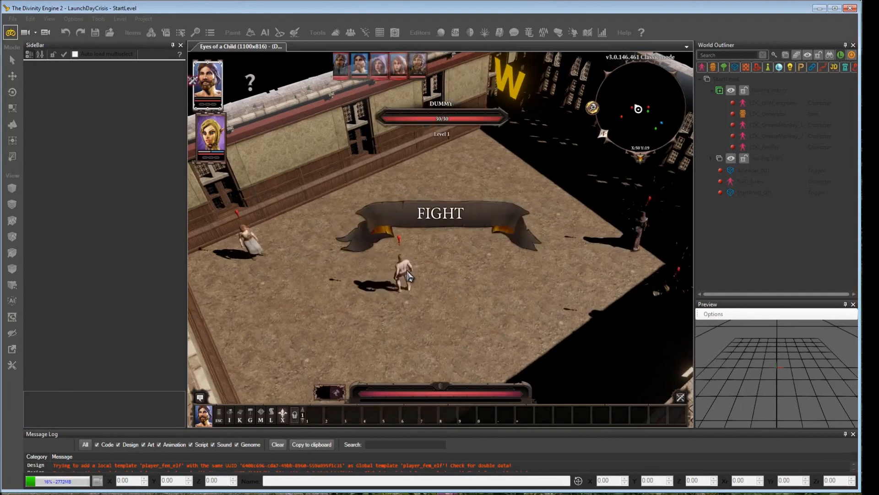
Examine who takes part in the fight by checking the turn order entries against the characters inside the building
middle_click_drag(488, 268, 509, 279)
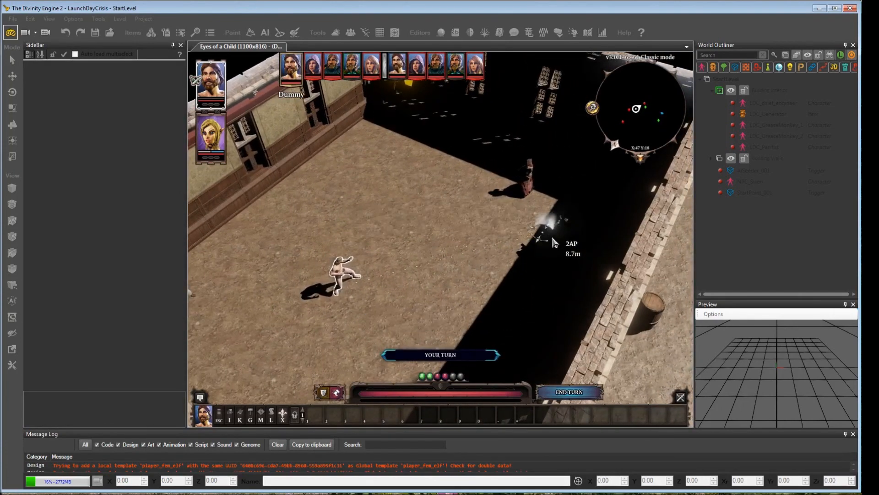
mouse_move(414, 70)
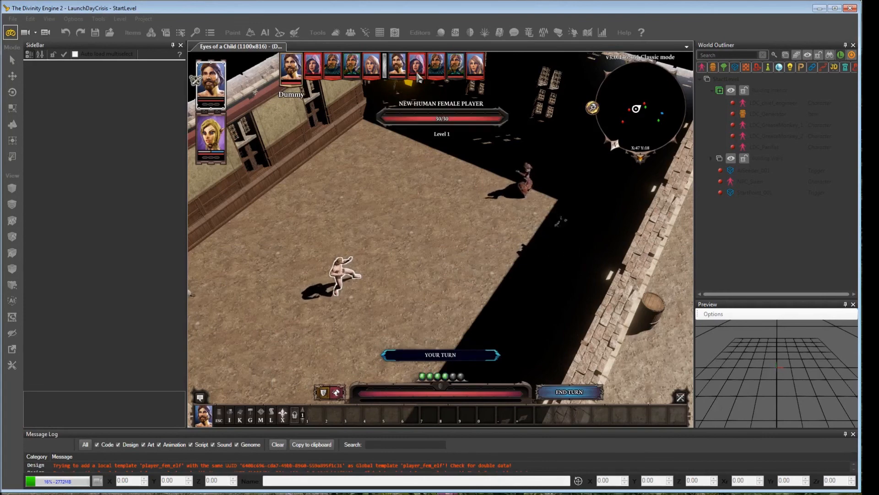
left_click(457, 70)
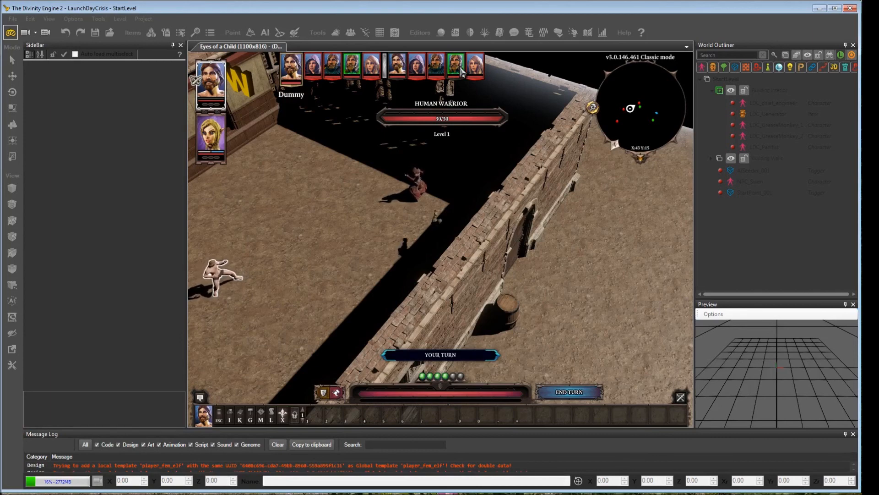
middle_click_drag(438, 162, 354, 257)
key("a")
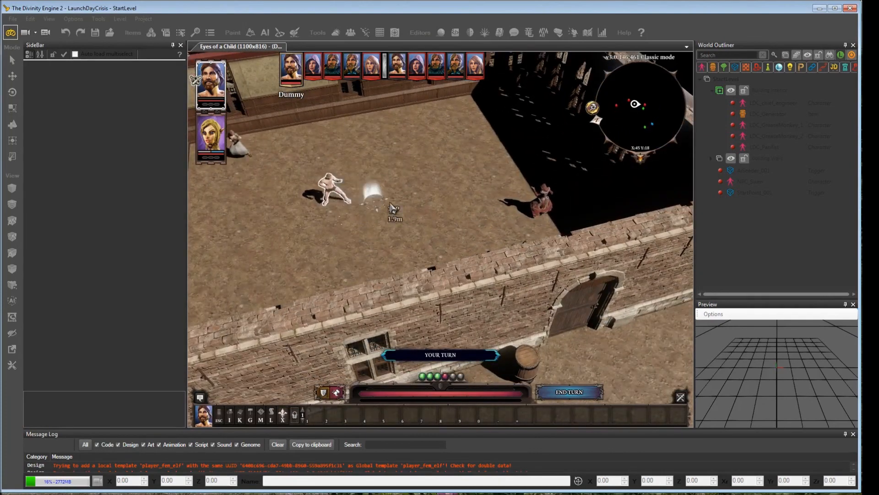
key("d")
middle_click_drag(426, 204, 384, 200)
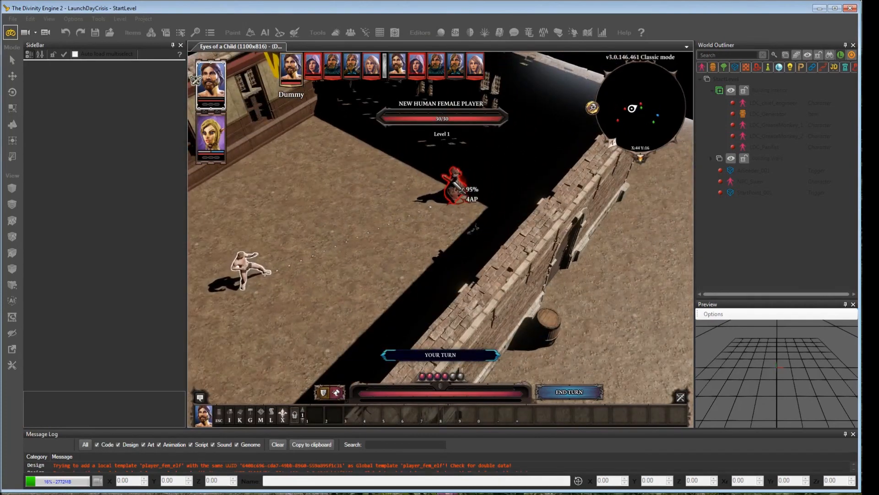
middle_click_drag(453, 181, 416, 209)
key("a")
key("w")
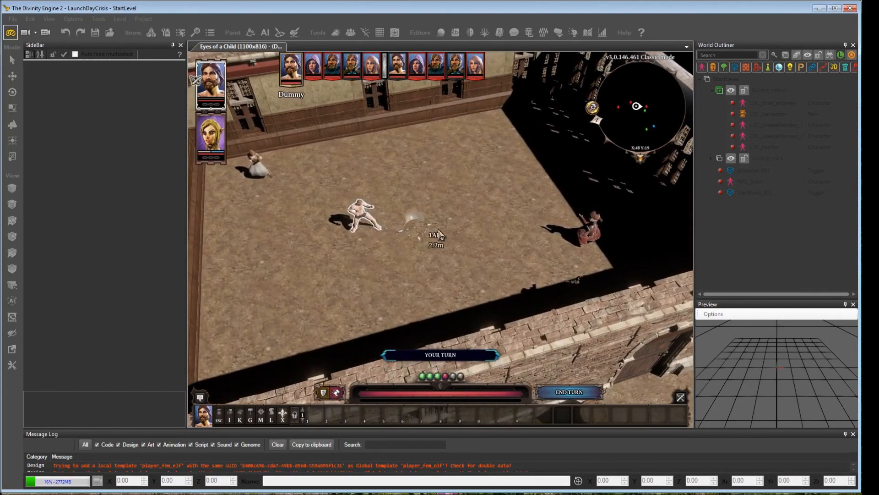
key("d")
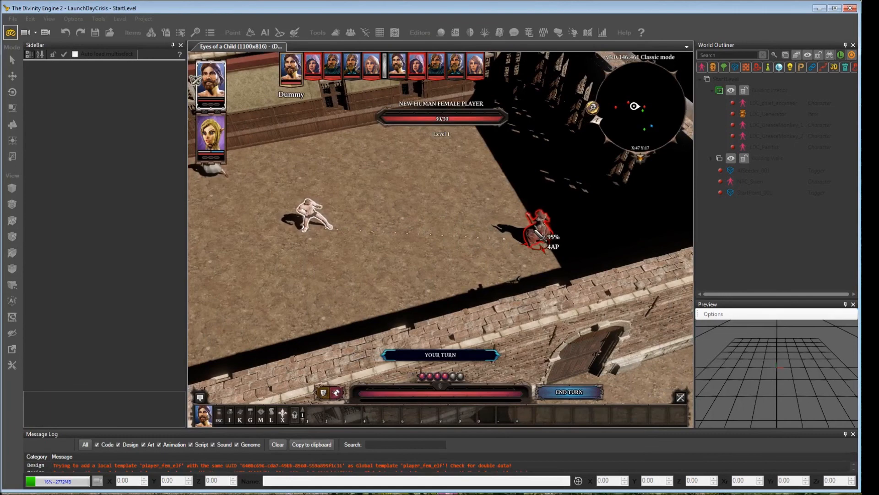
middle_click_drag(454, 215, 504, 239)
middle_click_drag(552, 208, 463, 246)
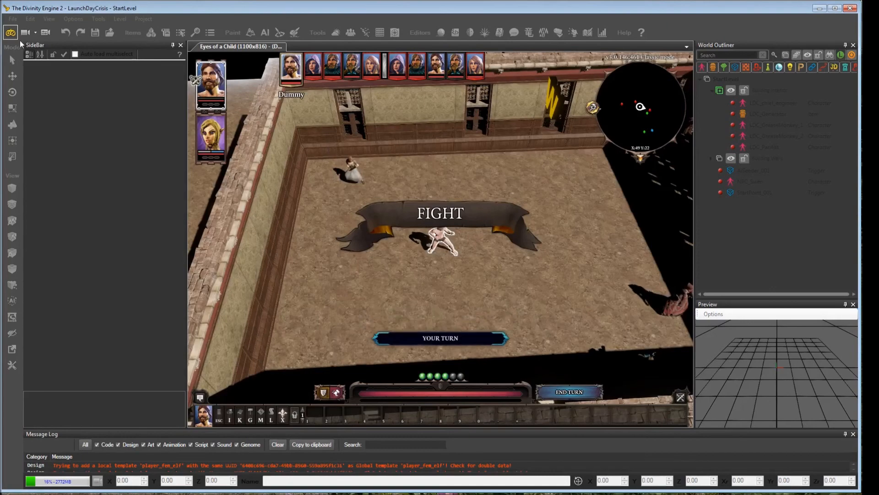
Leave game mode and restore the combat alignment of LDC_GreaseMonkey_2 to Neutral NPC
left_click(11, 33)
right_click_drag(360, 256, 574, 279)
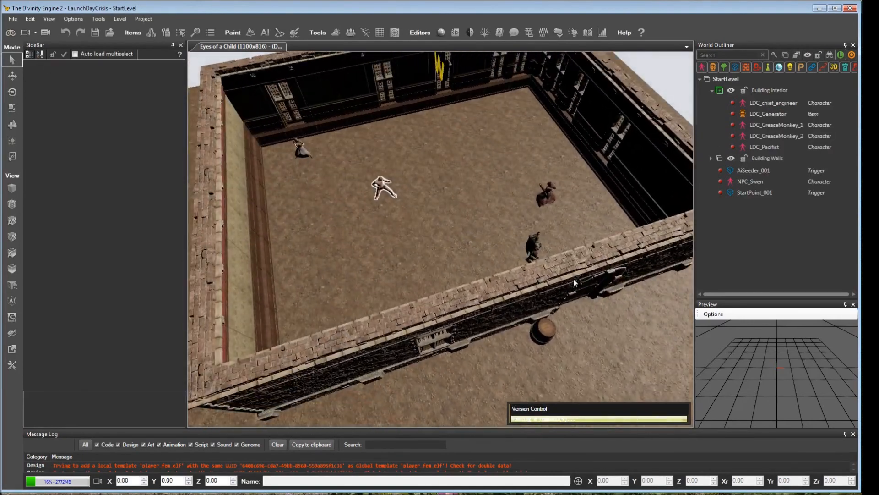
left_click(534, 250)
left_click(124, 221)
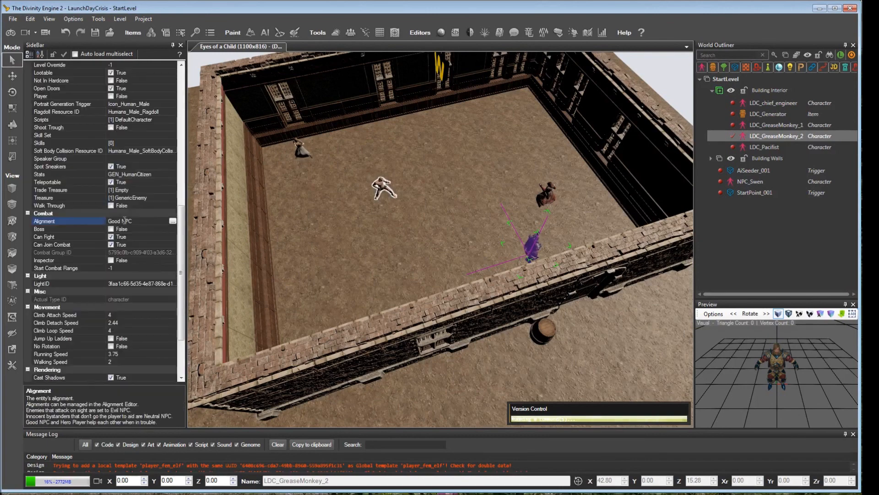
left_click(173, 221)
left_click_drag(187, 144, 192, 192)
double_click(87, 148)
Move LDC_GreaseMonkey_1 back inside the building to X 52.79, Z 11.86 and save the level
right_click_drag(339, 271, 270, 261)
left_click(247, 163)
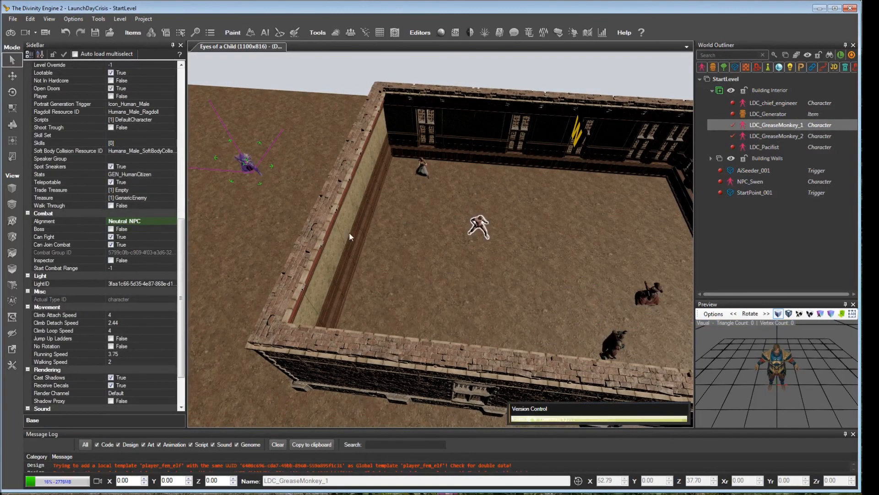
key("w")
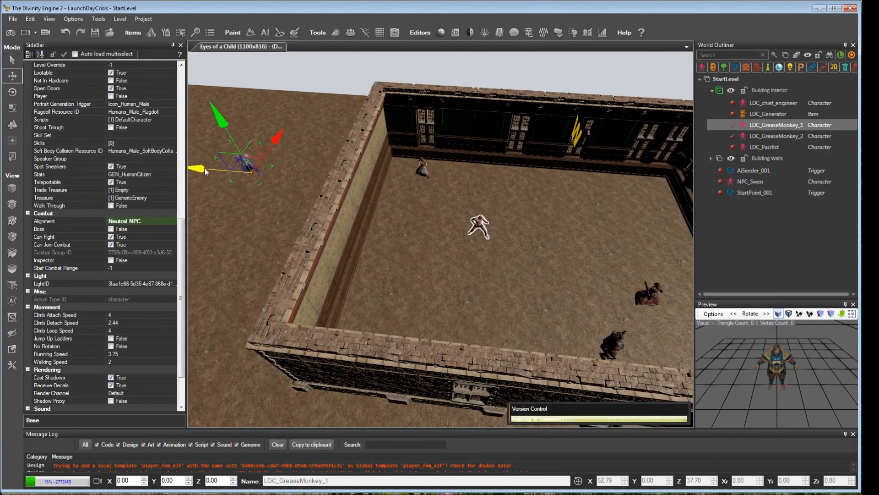
left_click_drag(205, 171, 574, 205)
right_click_drag(561, 212, 579, 228)
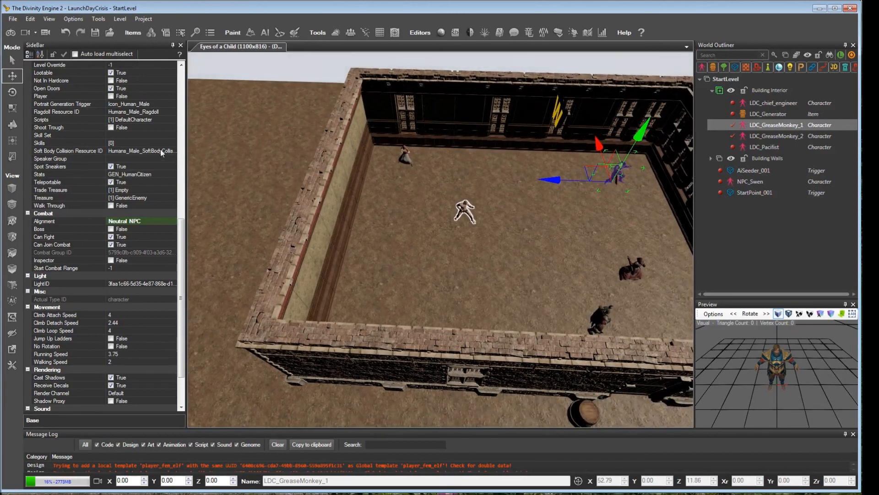
left_click(96, 33)
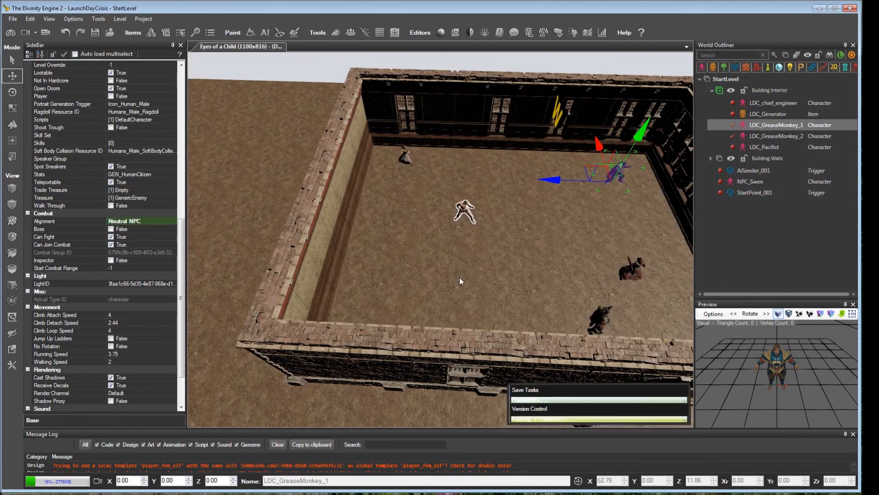
Disable Can Fight and Can Join Combat for LDC_Pacifist and save the level
right_click_drag(501, 303, 520, 209)
left_click(369, 153)
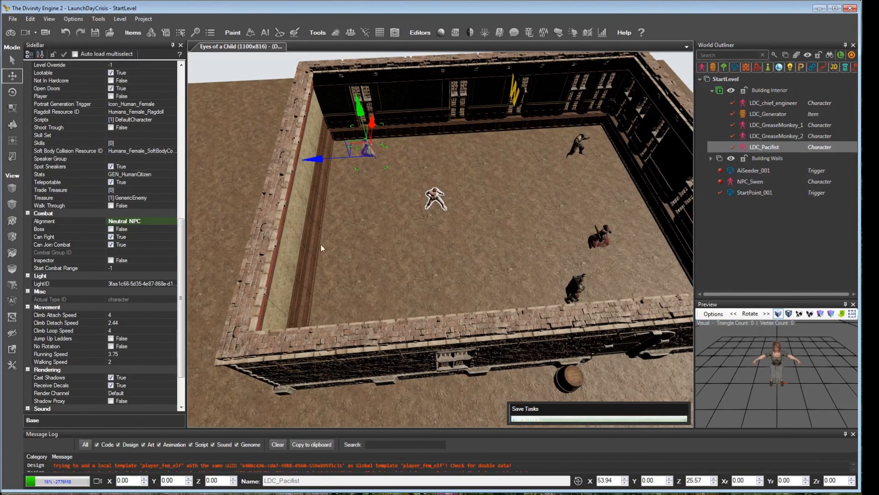
mouse_move(179, 243)
left_mouse_down()
mouse_move(185, 274)
mouse_move(188, 255)
left_mouse_up()
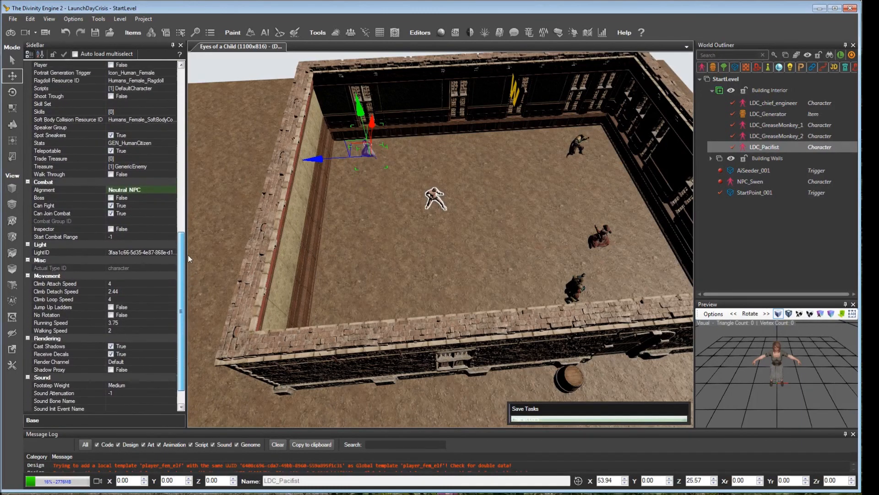
left_click(111, 205)
left_click(110, 213)
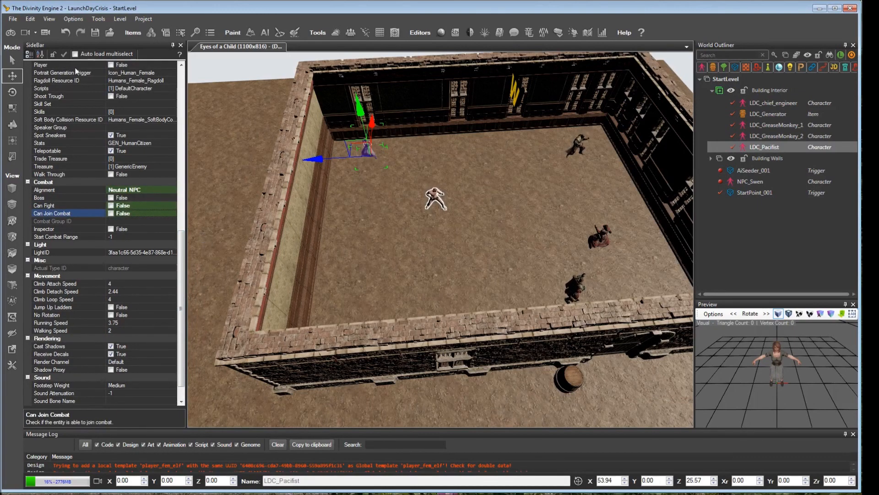
Reload the saved level and story, and enter game mode for another test
left_click(11, 20)
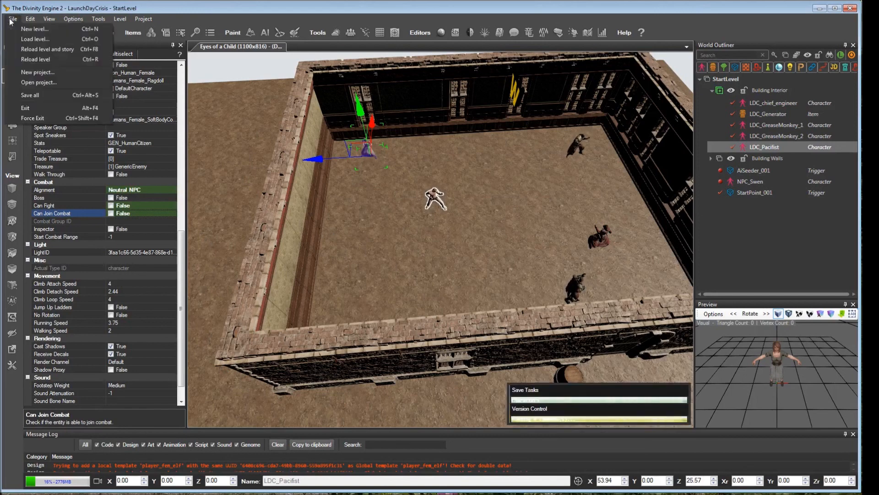
left_click(26, 50)
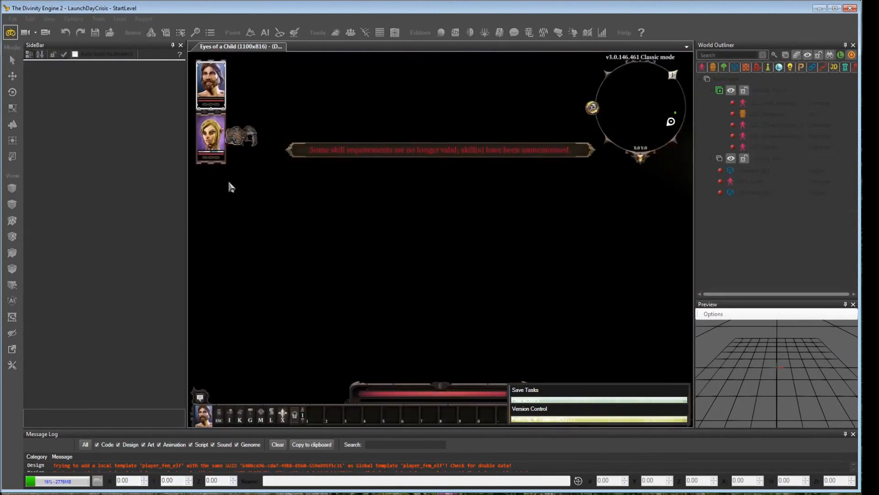
Go into the building and take the generator to test the fight with LDC_Pacifist barred from combat
key("d")
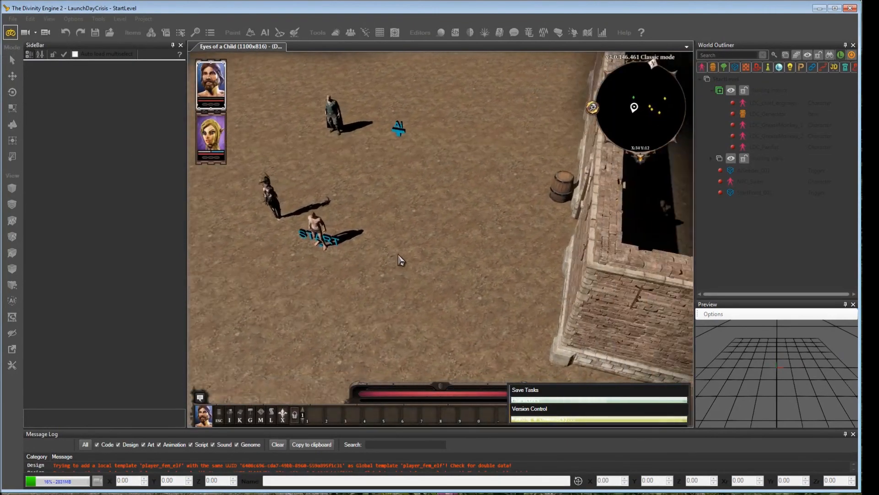
key("d")
key("w")
middle_click_drag(507, 196, 579, 230)
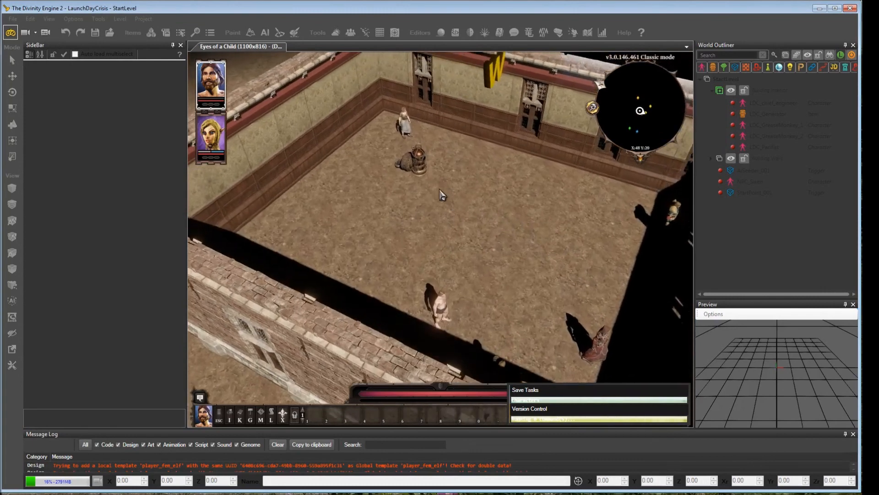
middle_click_drag(415, 172, 479, 278)
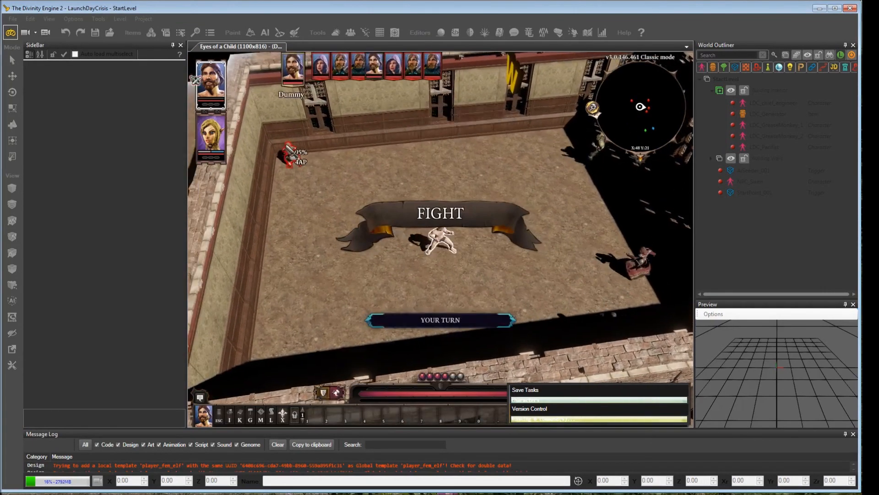
Look around the building interior during the fight to examine which characters have joined combat and where LDC_Pacifist stands
middle_click_drag(374, 213, 366, 220)
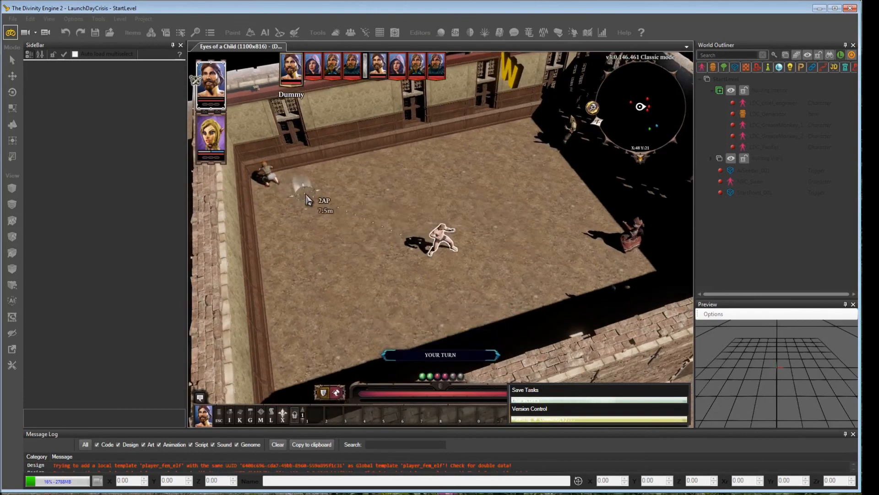
key("d")
middle_click_drag(325, 233, 402, 217)
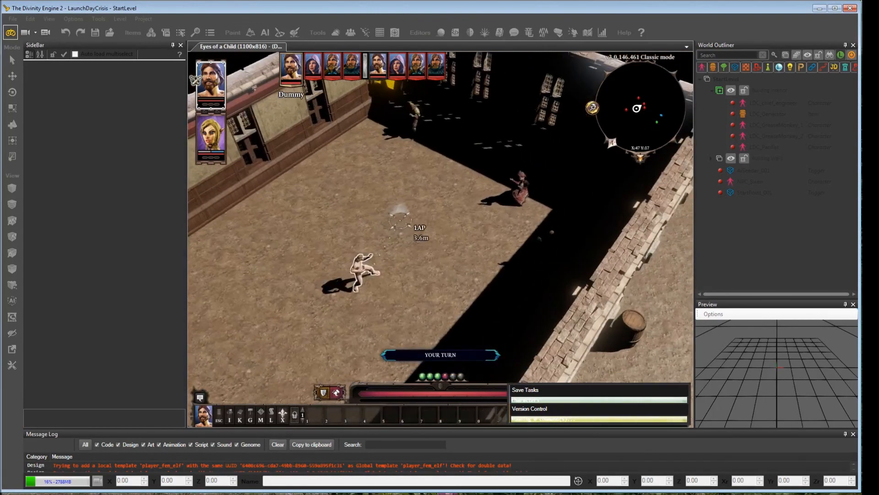
key("d")
middle_click_drag(544, 177, 525, 197)
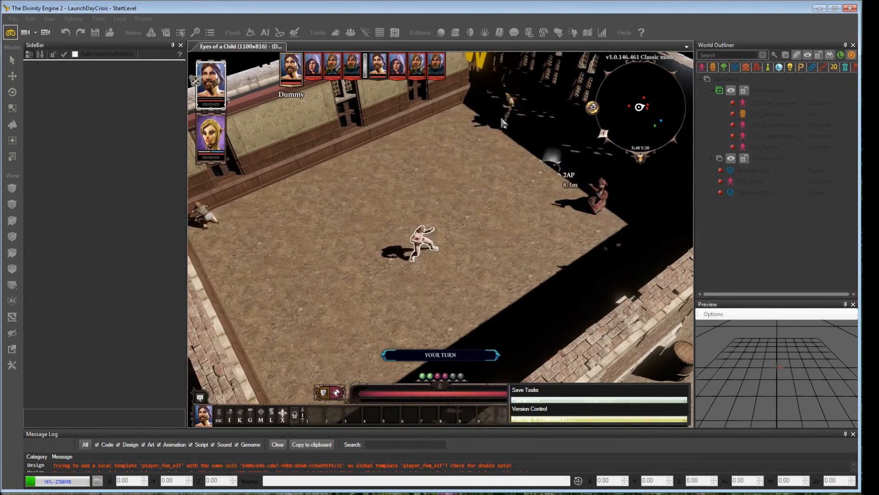
middle_click_drag(476, 183, 341, 184)
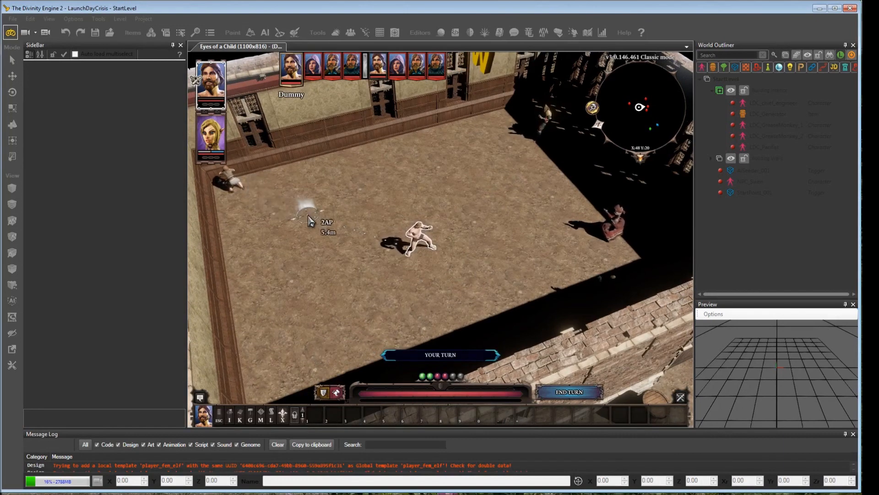
mouse_move(306, 216)
middle_mouse_down()
mouse_move(291, 211)
mouse_move(352, 205)
mouse_move(320, 202)
middle_mouse_up()
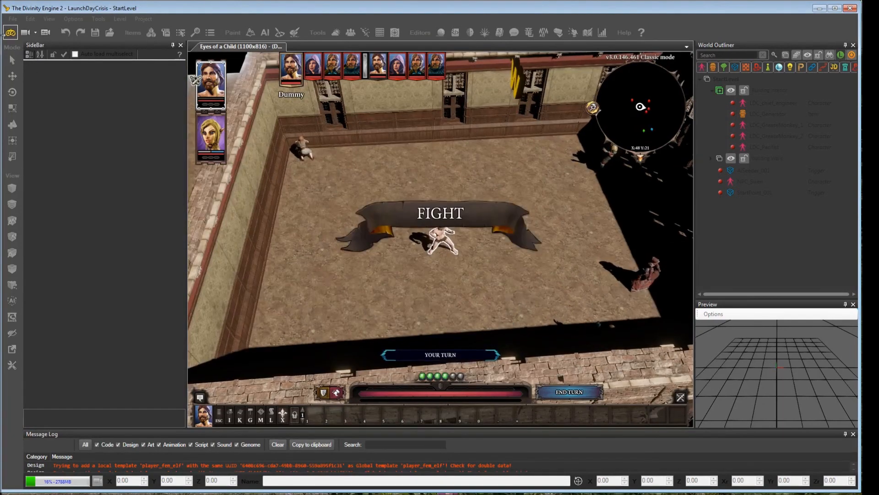
Leave game mode and re-enable Can Fight and Can Join Combat for LDC_Pacifist
left_click(11, 33)
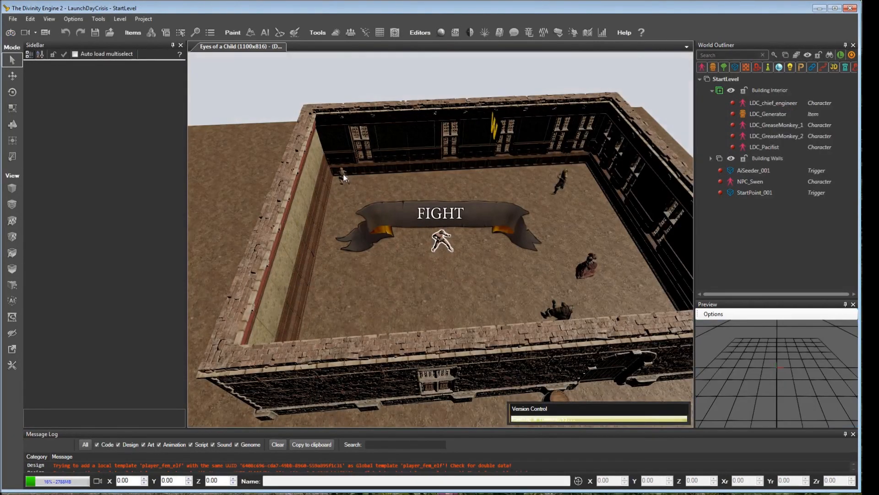
left_click(342, 174)
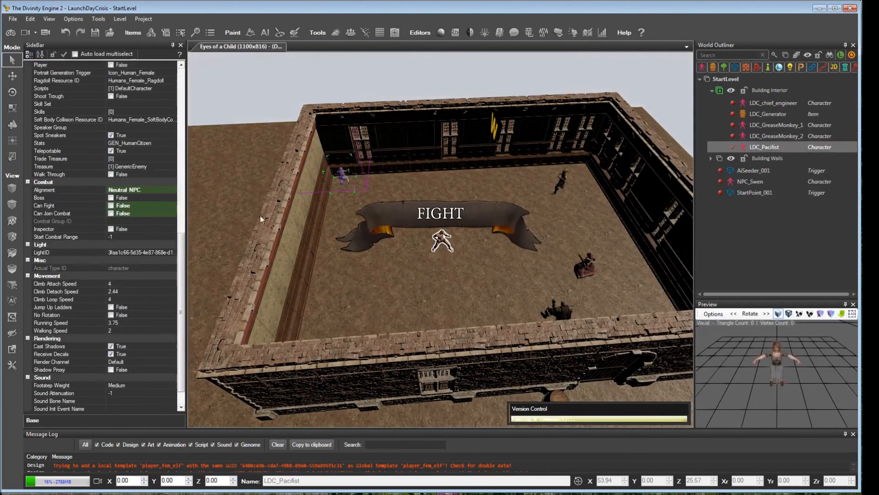
left_click(111, 206)
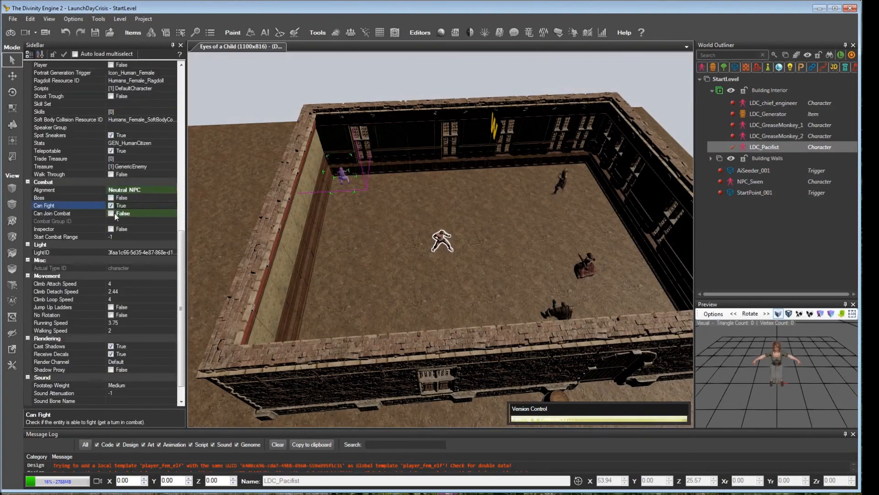
left_click(111, 213)
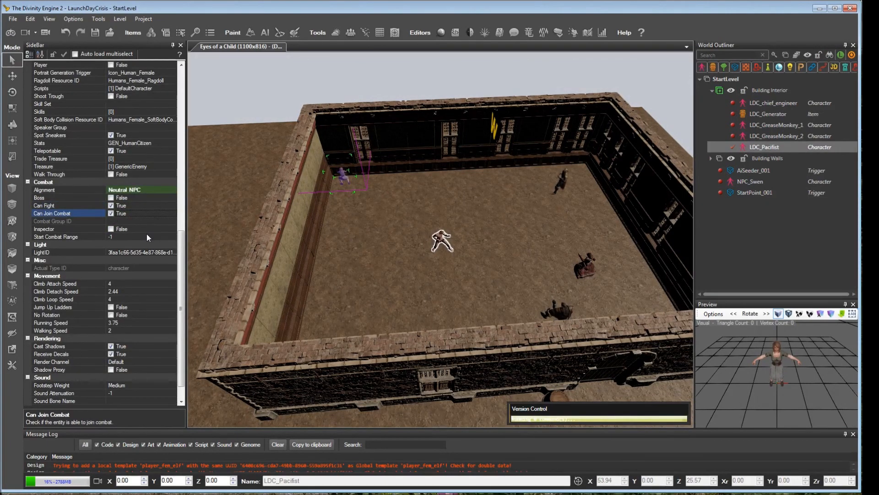
Set LDC_Pacifist's combat alignment to Good NPC
left_click(160, 189)
left_click(174, 191)
left_click_drag(199, 143, 206, 200)
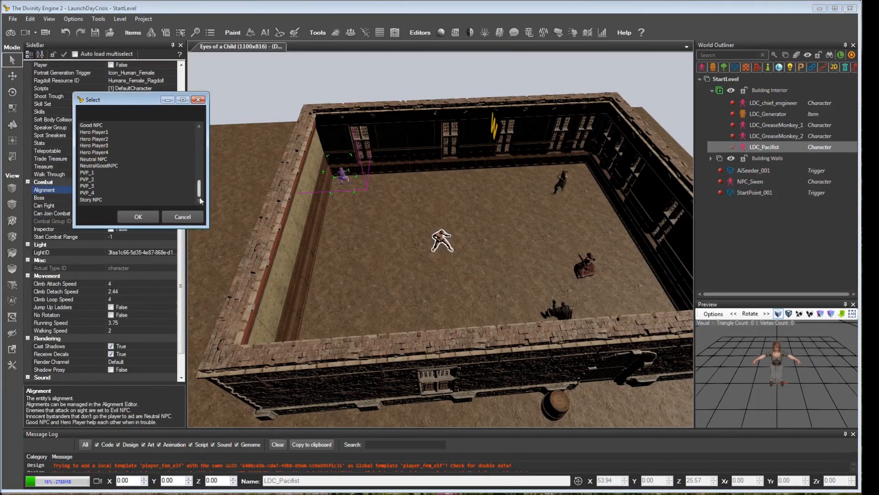
scroll(161, 189, "up", 1)
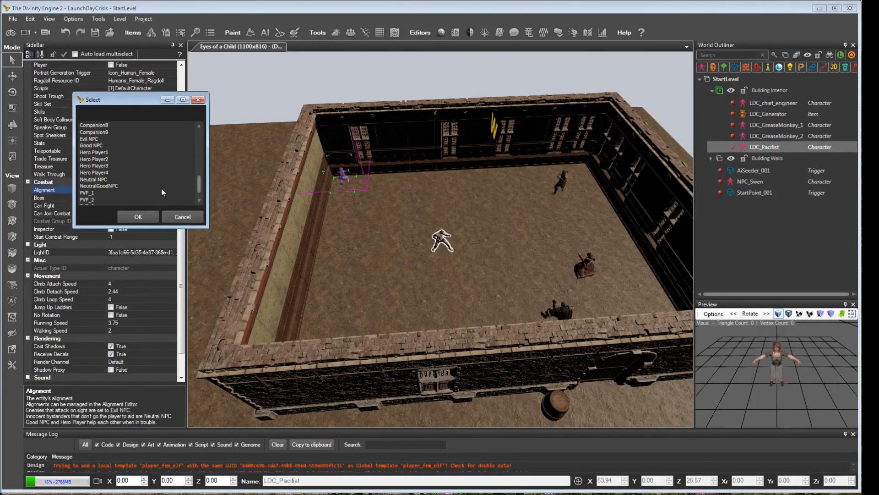
double_click(100, 146)
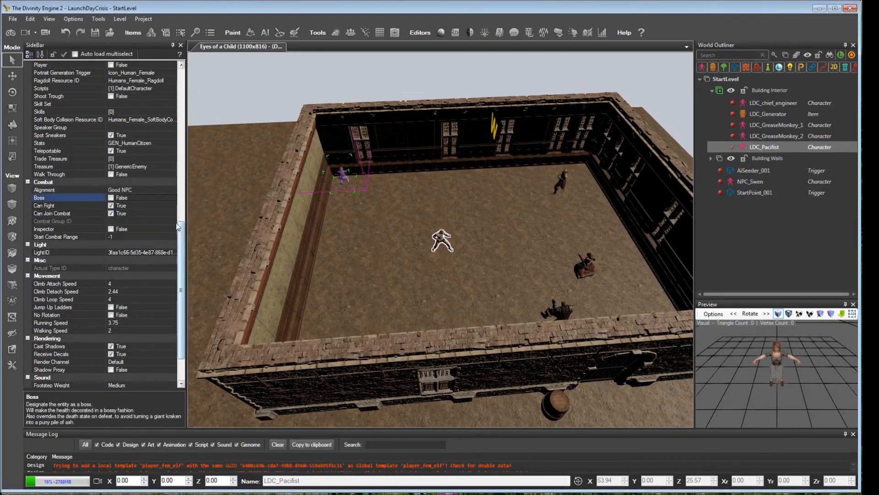
Review the list of alignments available for LDC_Pacifist and close it without picking another one
left_click(161, 191)
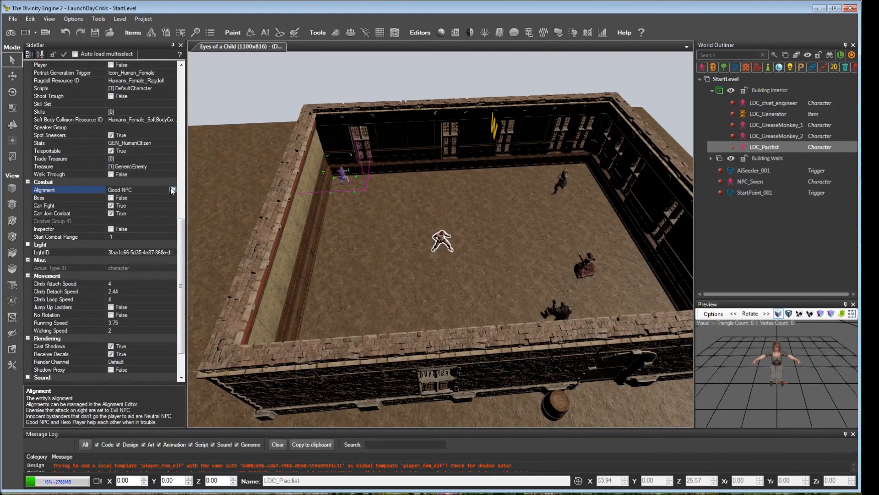
left_click(173, 190)
left_click_drag(208, 151, 213, 219)
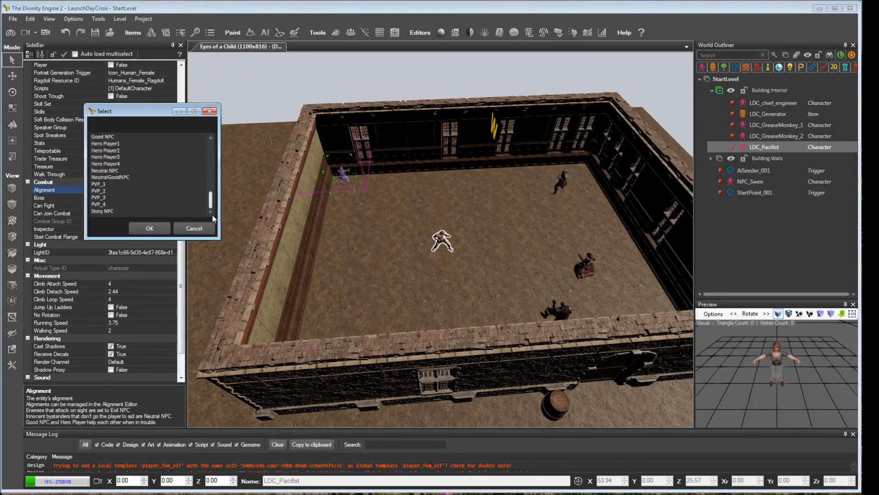
left_click(194, 231)
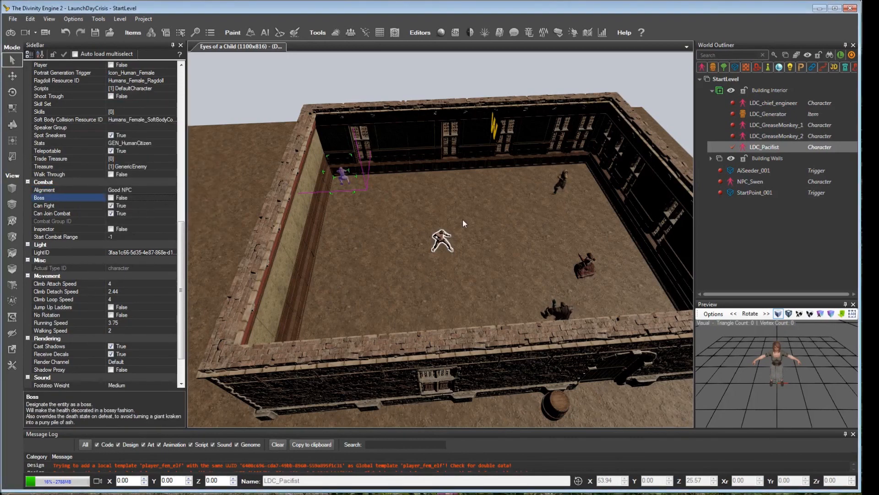
right_click_drag(463, 220, 462, 245)
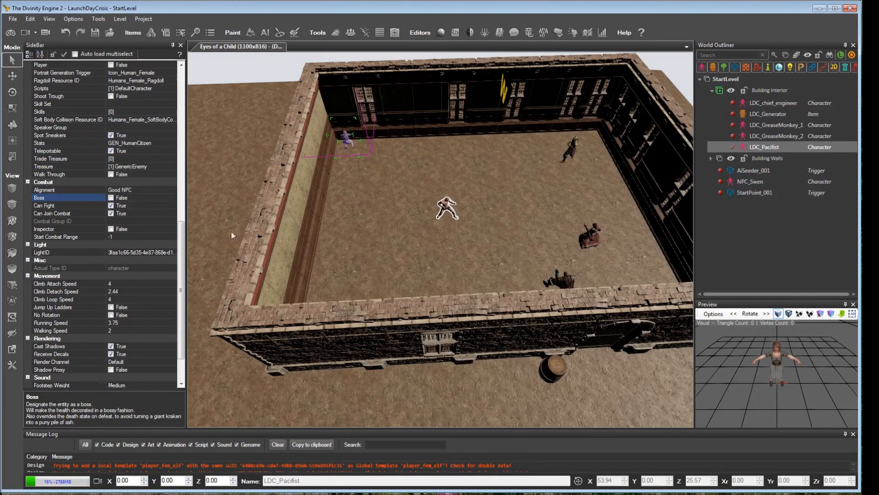
left_click(171, 191)
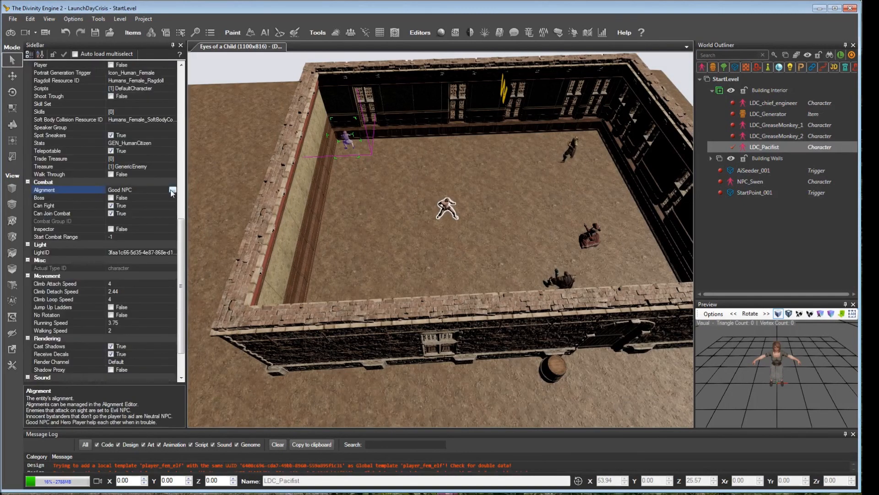
Add a new entity named Pacifist under the Neutral alignment in the Alignment Editor
left_click(471, 32)
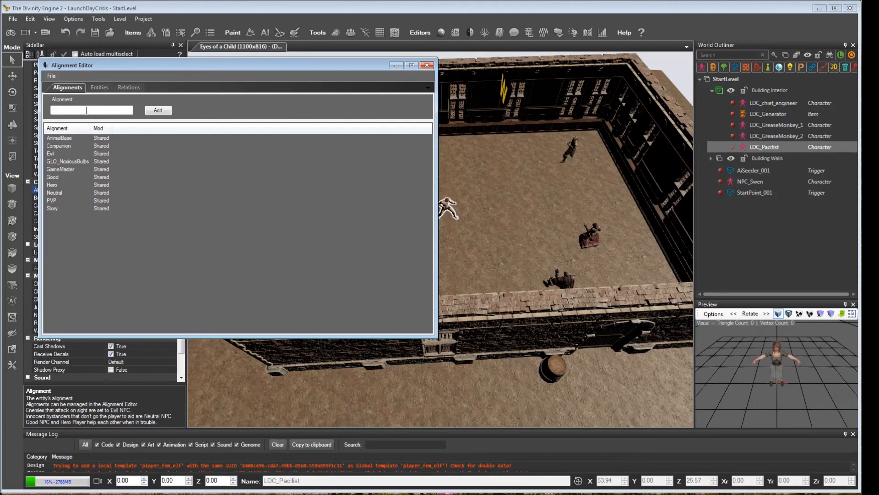
left_click(99, 87)
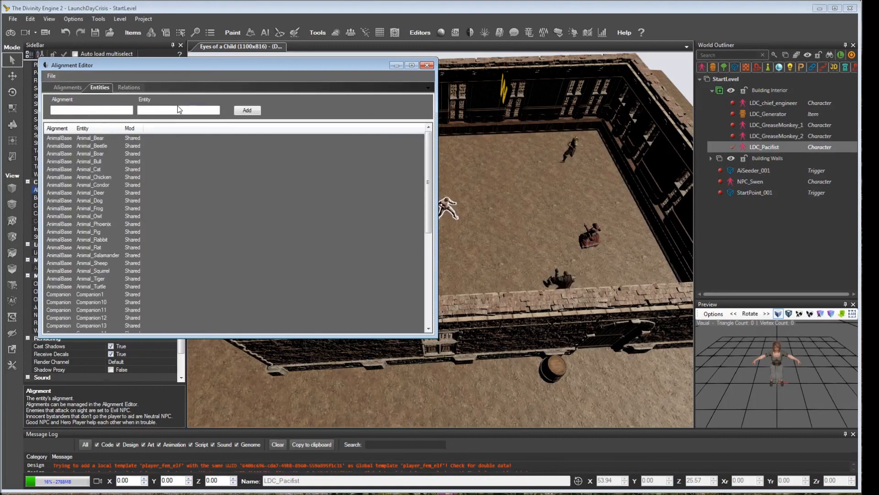
type("Pacifist")
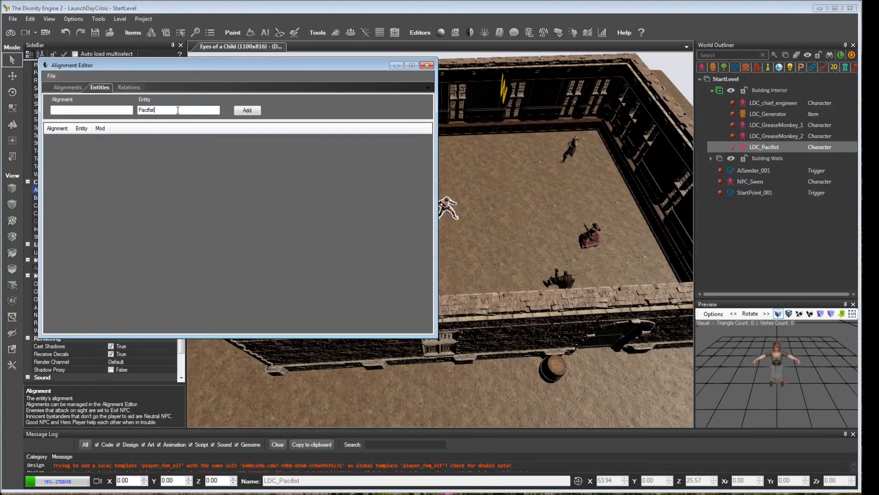
left_click(247, 111)
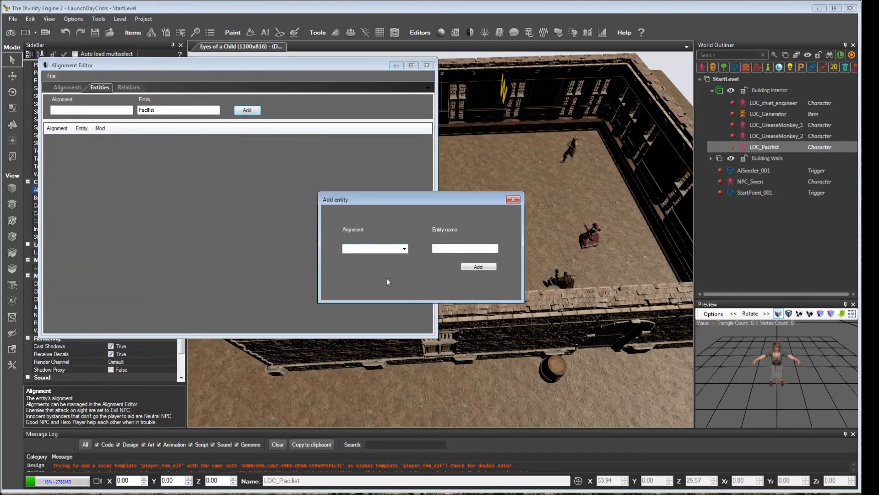
left_click(404, 249)
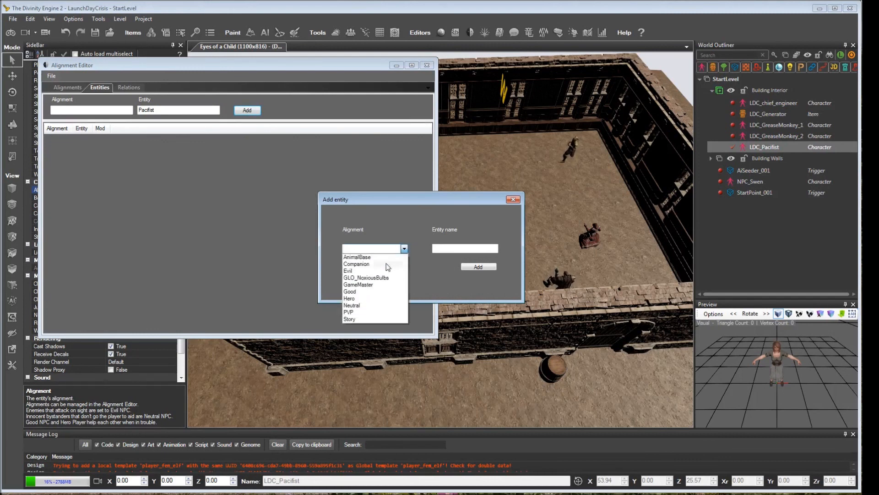
left_click(353, 305)
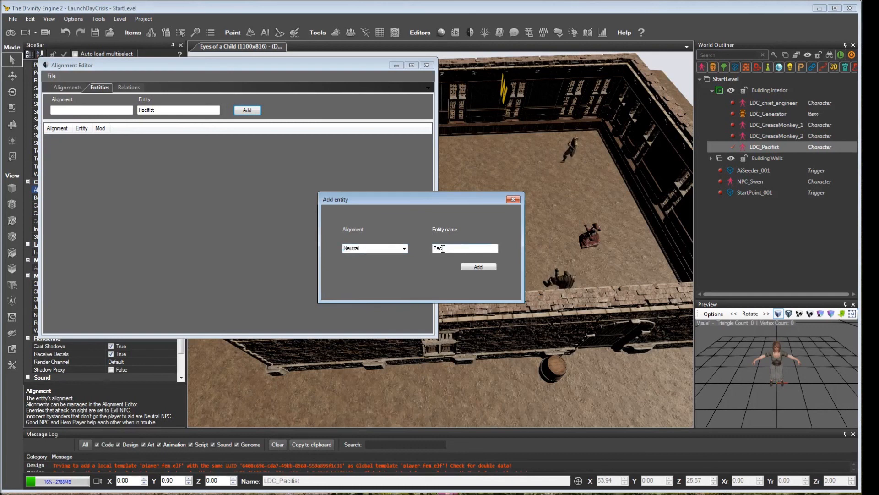
left_click(476, 267)
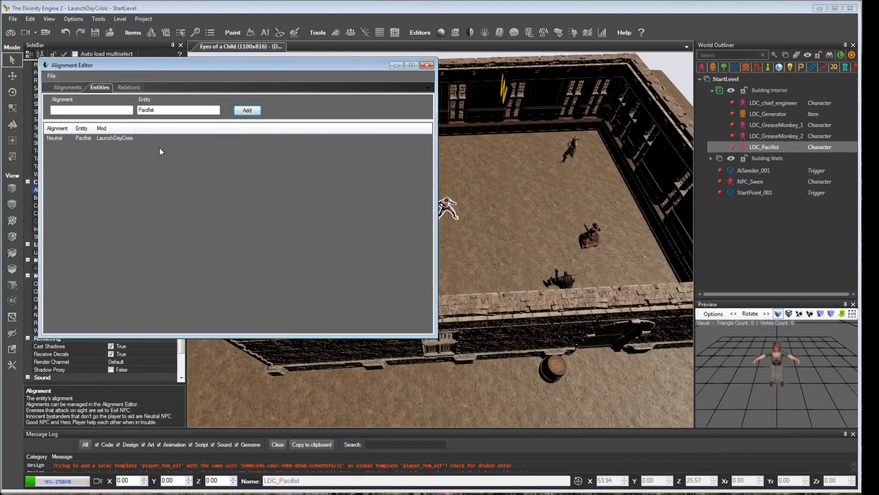
Filter the Alignment Editor's relations by the source Pacifist
left_click(129, 87)
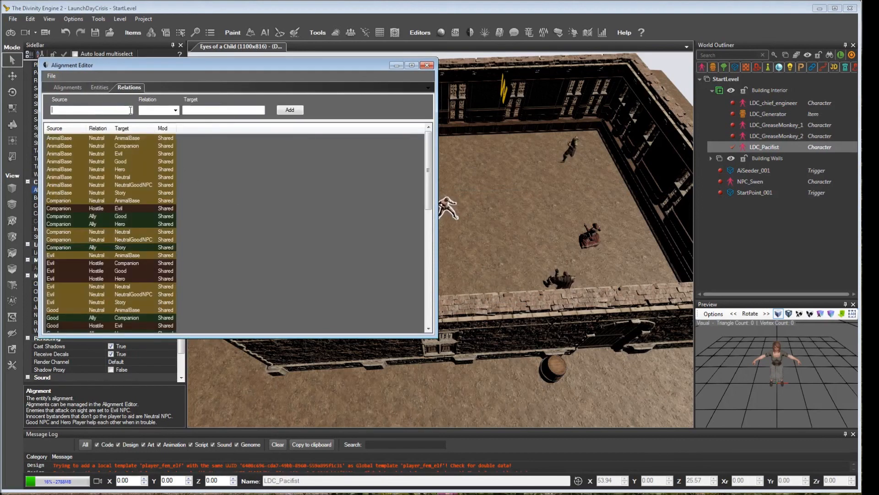
type("Pac")
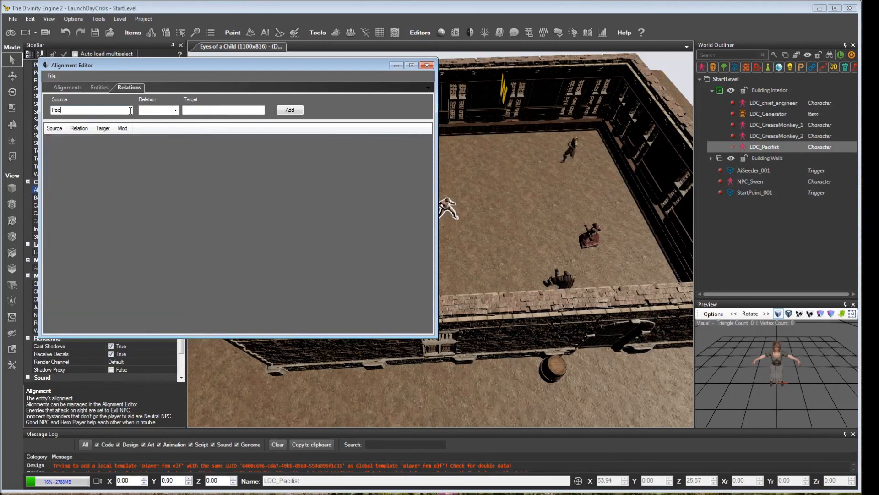
type("ifist")
Add a Neutral relation from Pacifist to Neutral NPC and make it mutual
left_click(286, 110)
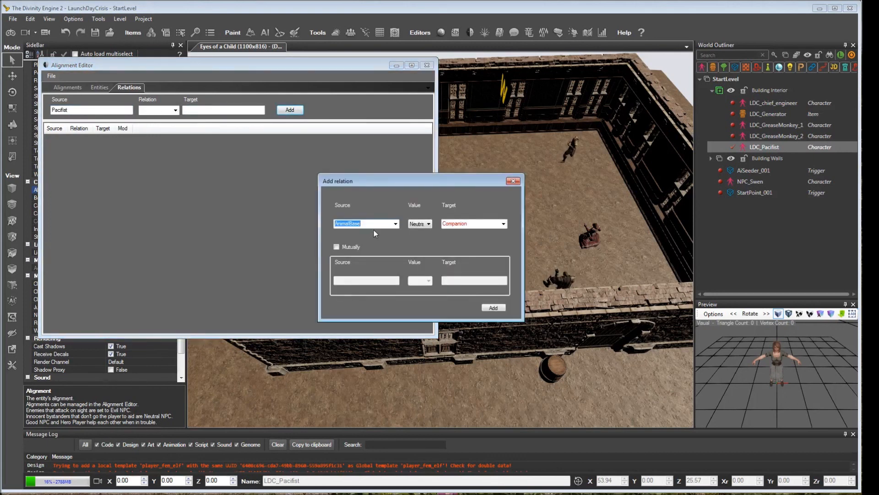
left_click(395, 224)
left_click_drag(395, 257, 396, 375)
left_click(346, 433)
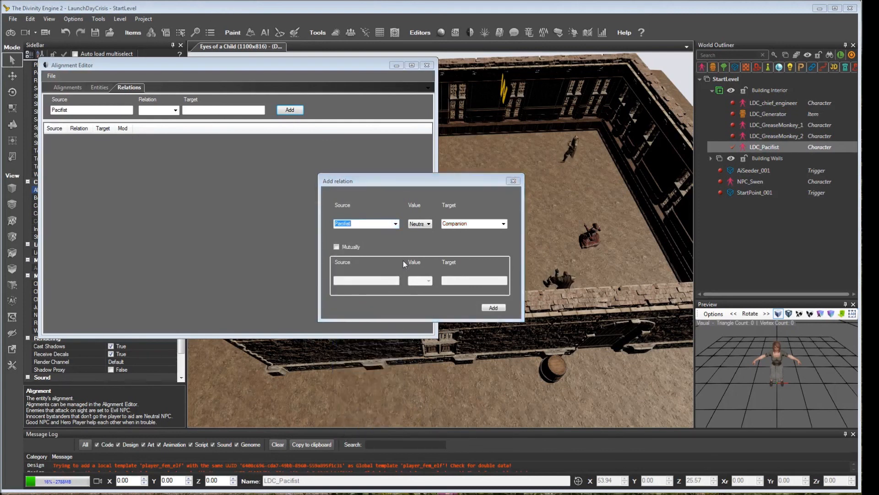
left_click(432, 223)
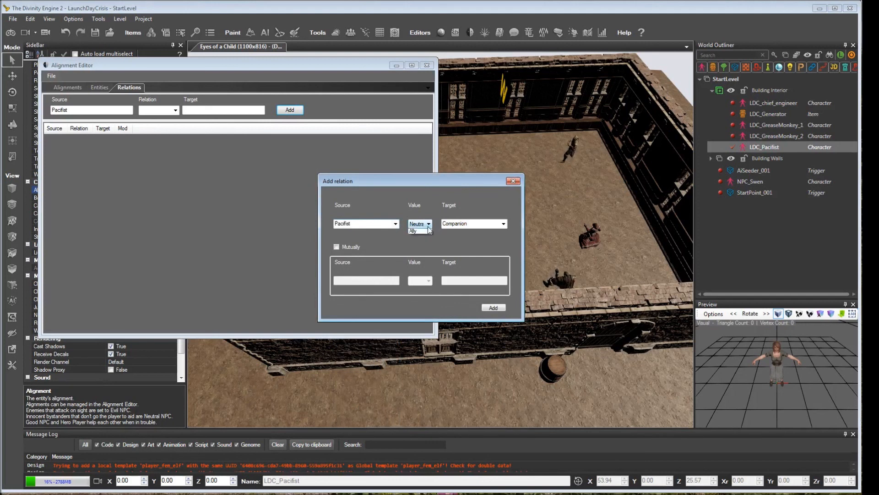
left_click(429, 229)
left_click(503, 224)
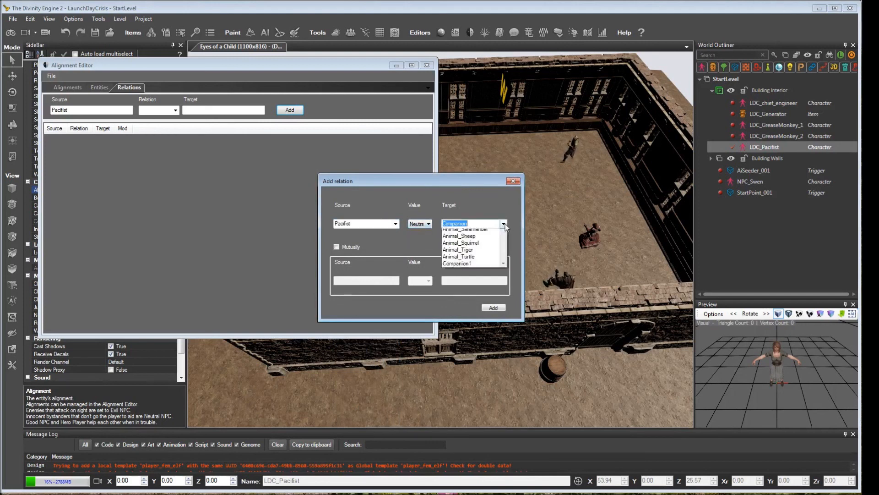
left_click_drag(504, 259, 508, 350)
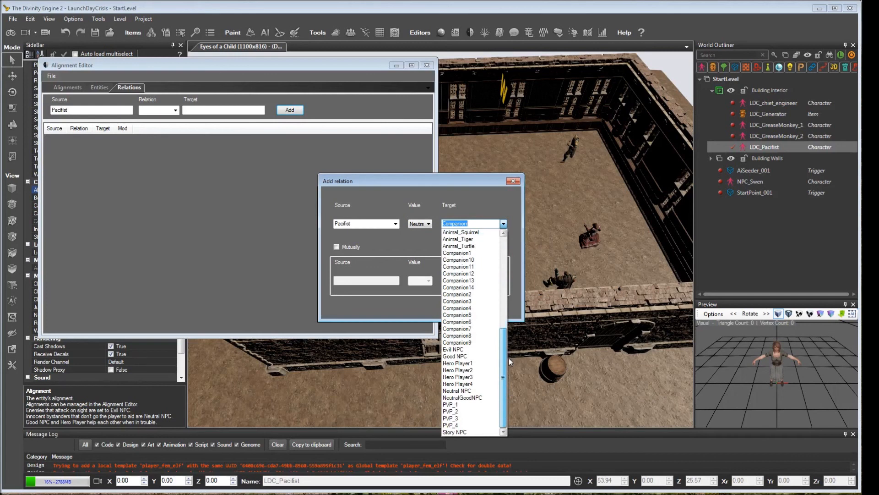
left_click(456, 391)
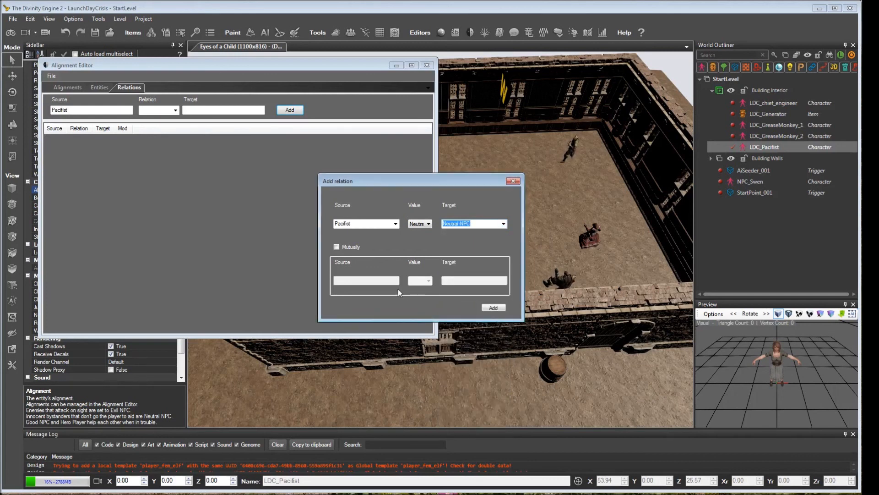
left_click(337, 247)
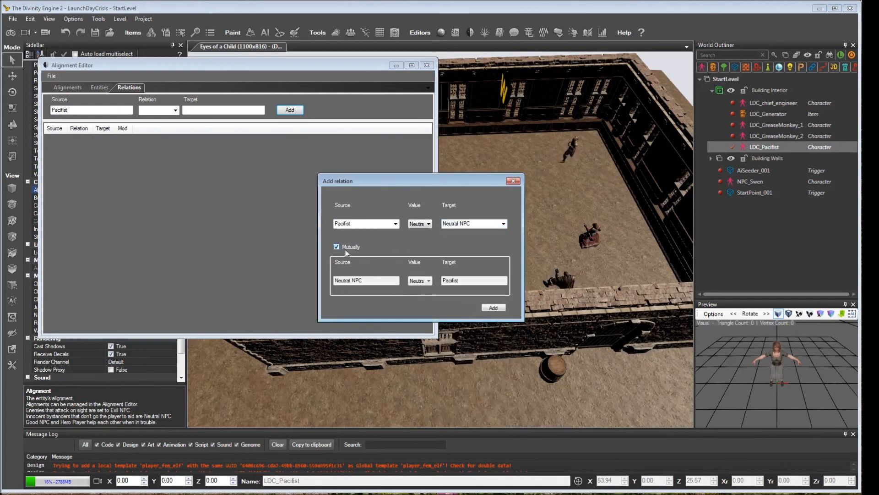
left_click(493, 308)
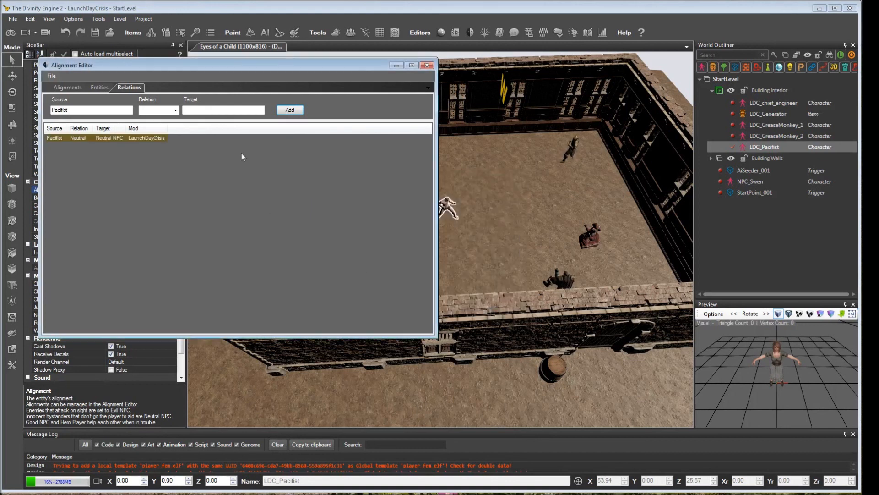
Add a Neutral relation from Pacifist to Hero and make it mutual
left_click(290, 110)
left_click(396, 224)
scroll(355, 412, "down", 10)
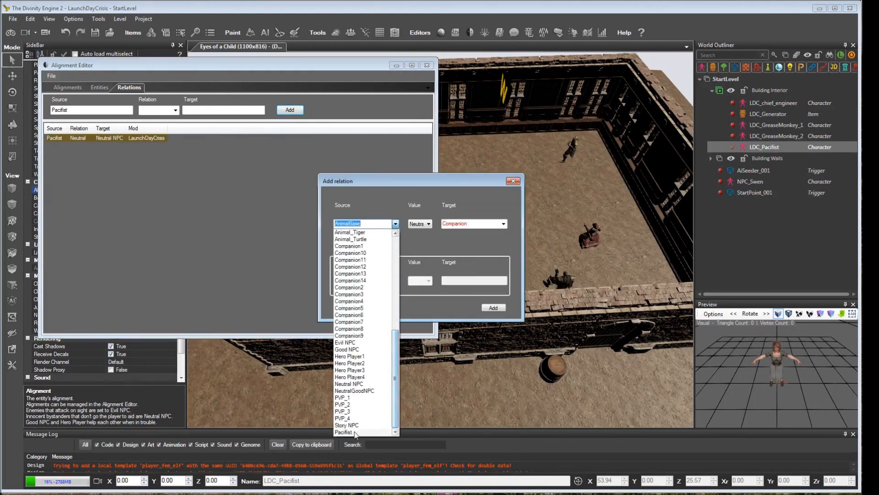
left_click(355, 432)
left_click(493, 223)
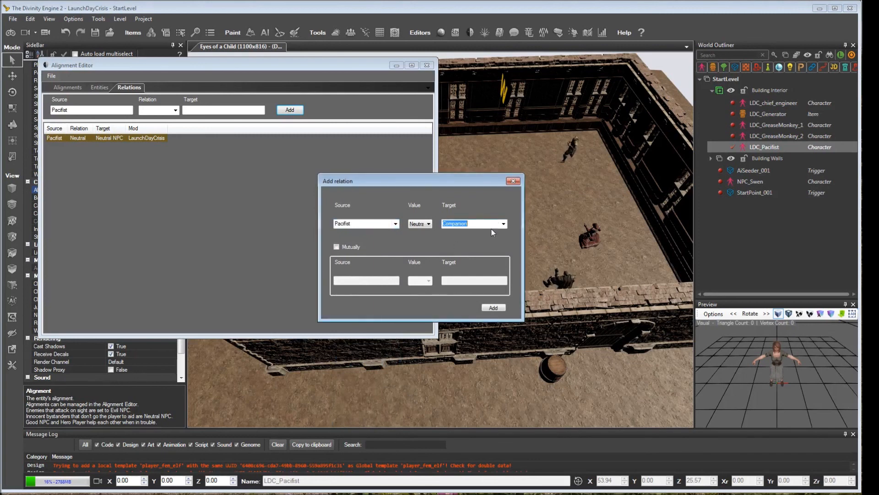
left_click(503, 224)
left_click(497, 311)
left_click(341, 248)
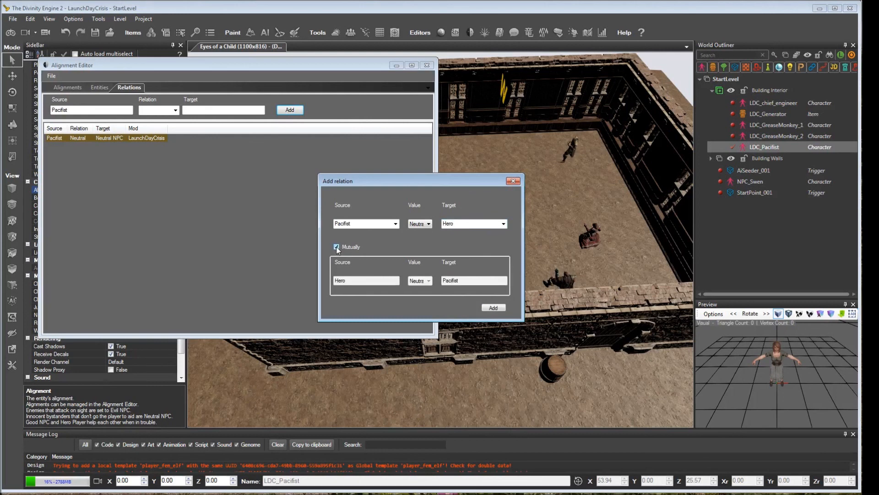
left_click(493, 308)
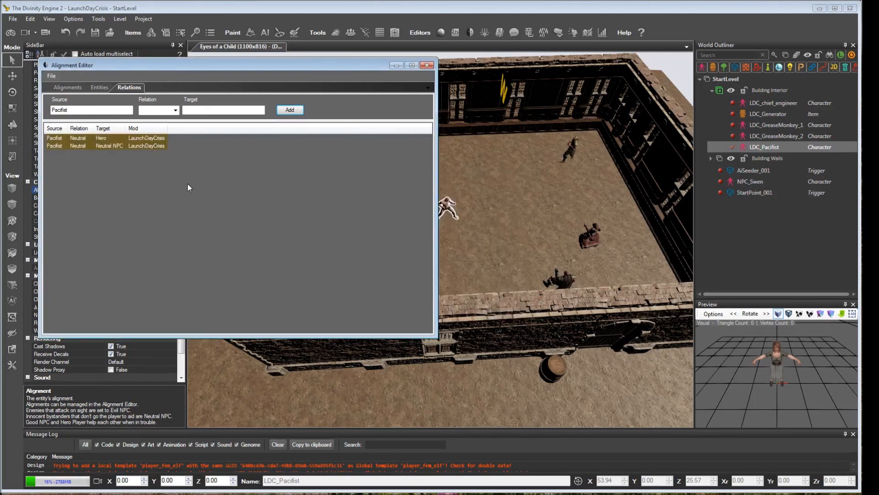
Save the alignment changes and close the Alignment Editor
left_click(52, 77)
left_click(59, 86)
left_click(428, 66)
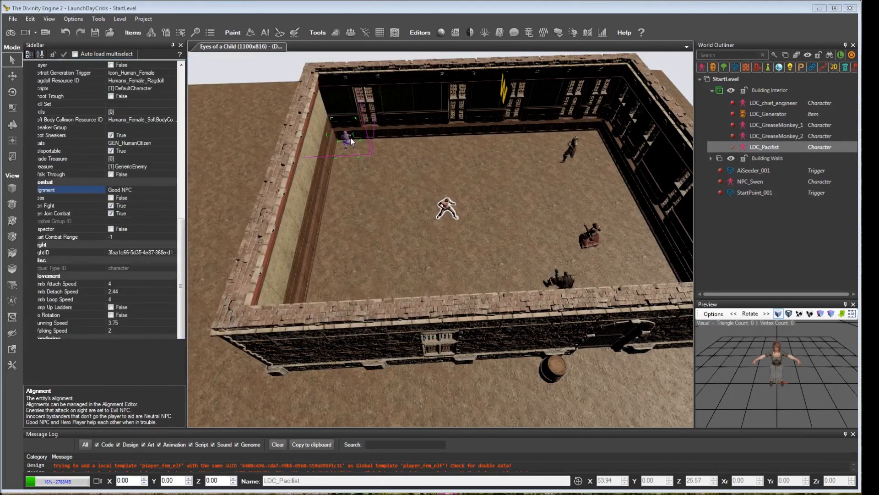
Set LDC_Pacifist's combat alignment to Pacifist
left_click(158, 190)
left_click(172, 190)
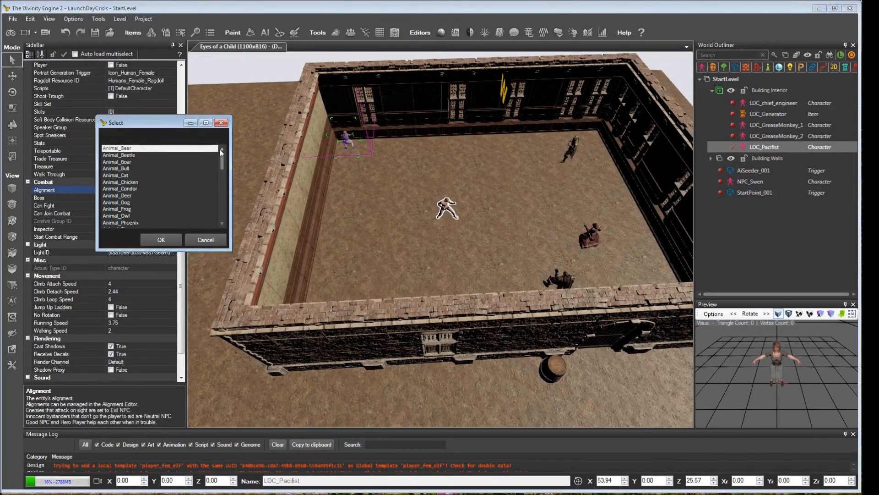
left_click_drag(224, 164, 226, 232)
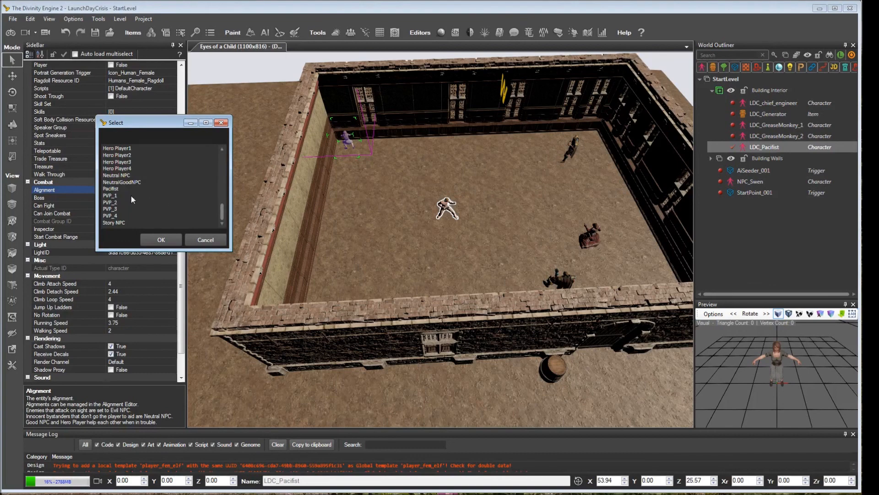
double_click(110, 189)
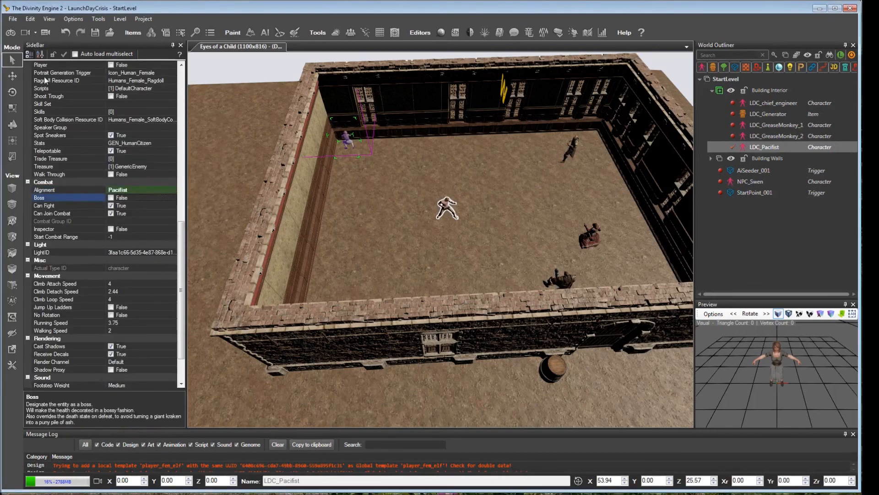
Save the level, and reload level and story
left_click(94, 33)
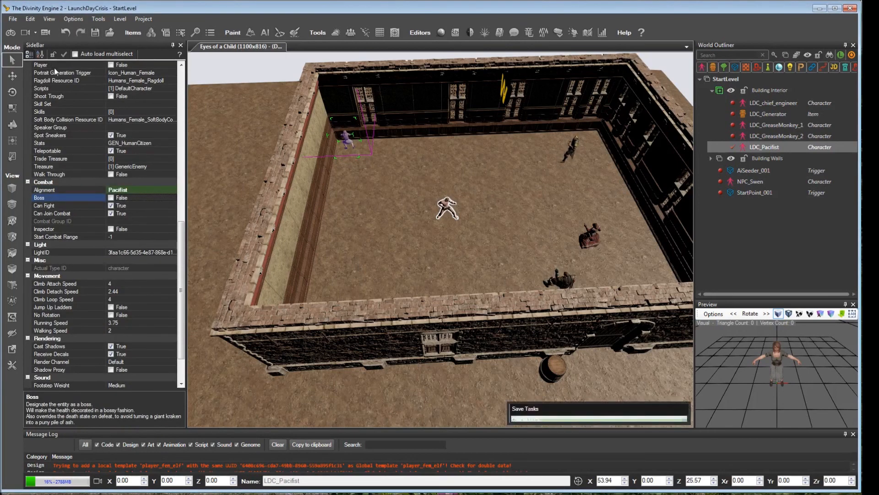
left_click(14, 20)
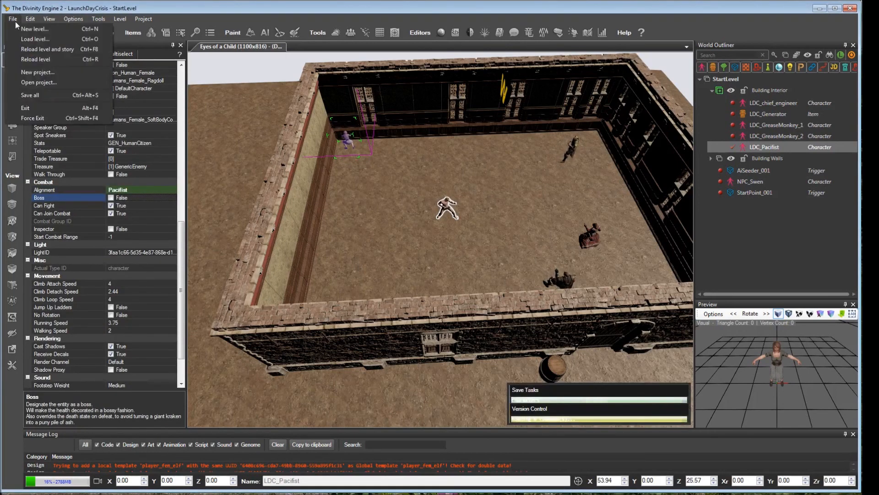
left_click(40, 51)
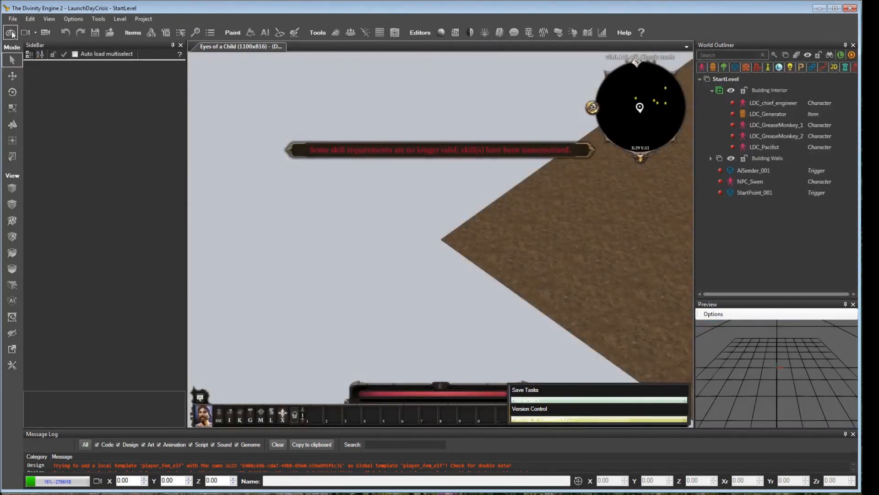
Play-test the level by teleporting the character into the building and taking the generator
left_click(11, 33)
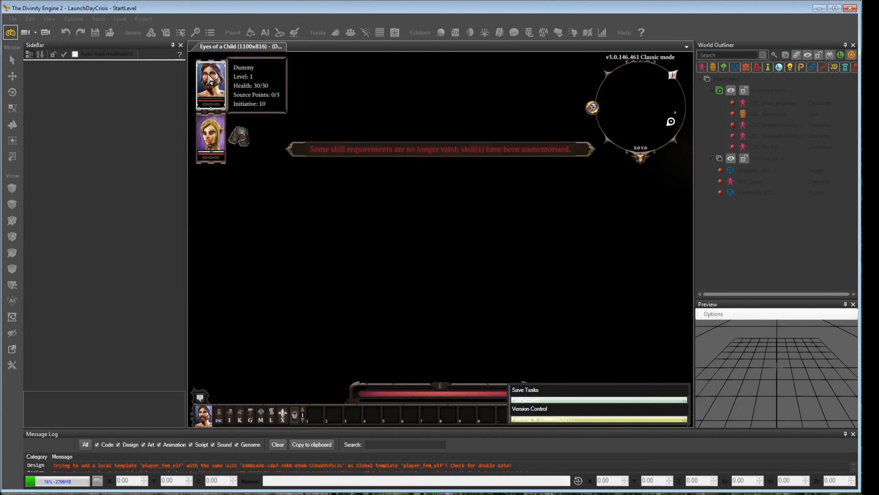
key("d")
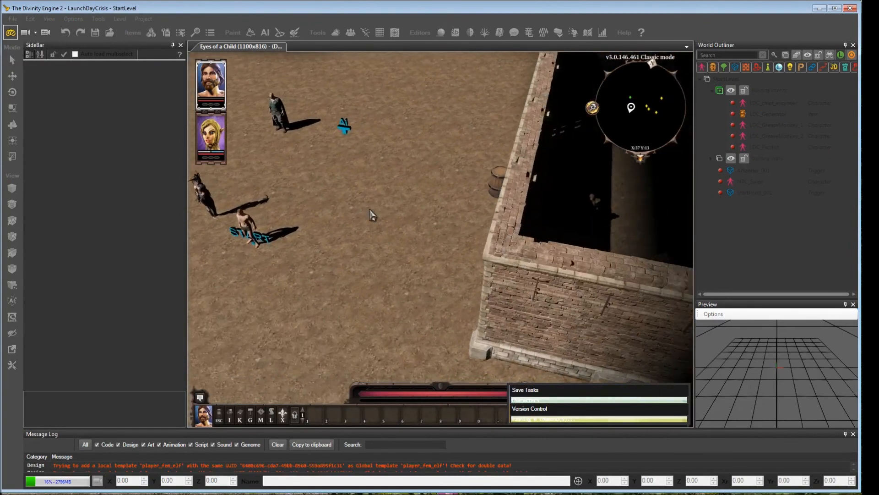
key("w")
key("ctrl+alt+shift+t")
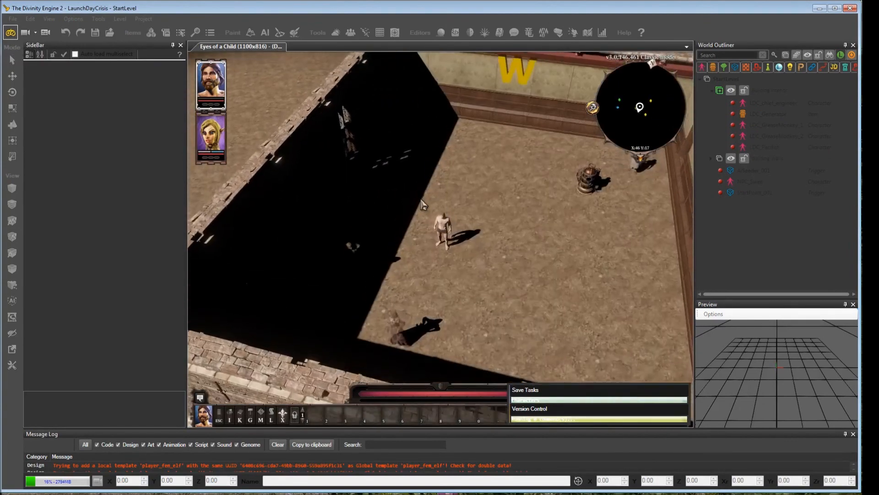
middle_click_drag(424, 204, 477, 224)
left_click(391, 235)
middle_click_drag(390, 235, 417, 238)
key("w")
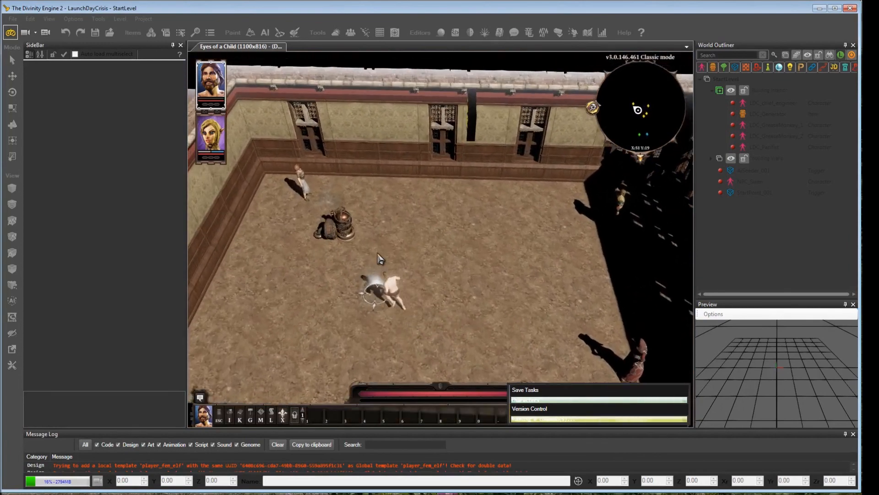
left_click(339, 230)
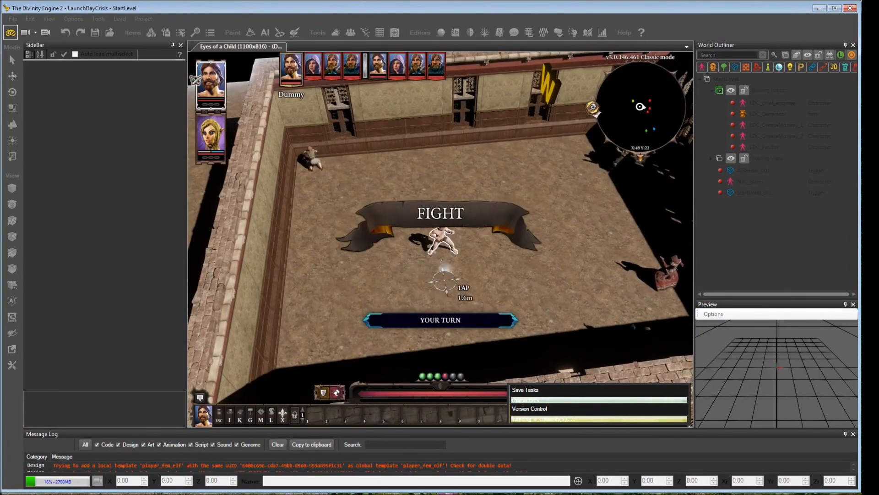
Examine which characters in the room have joined the fight, including the pacifist in the corner, and leave game mode
middle_click_drag(400, 272, 421, 290)
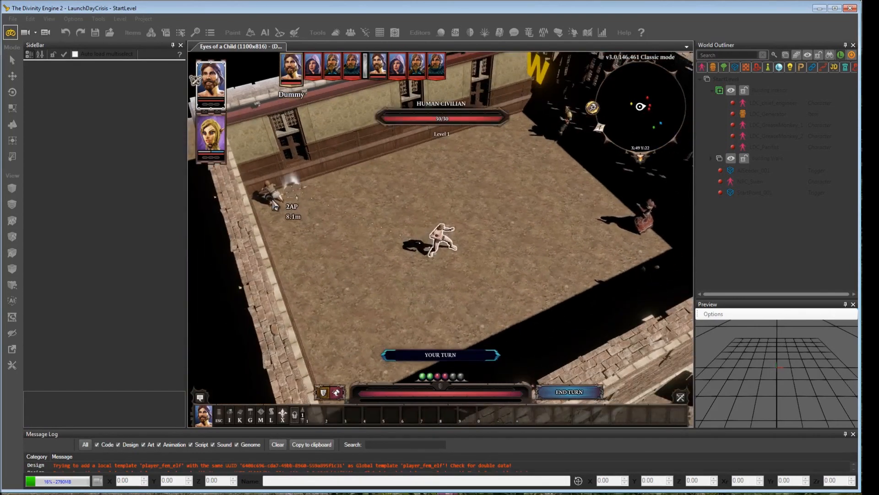
key("d")
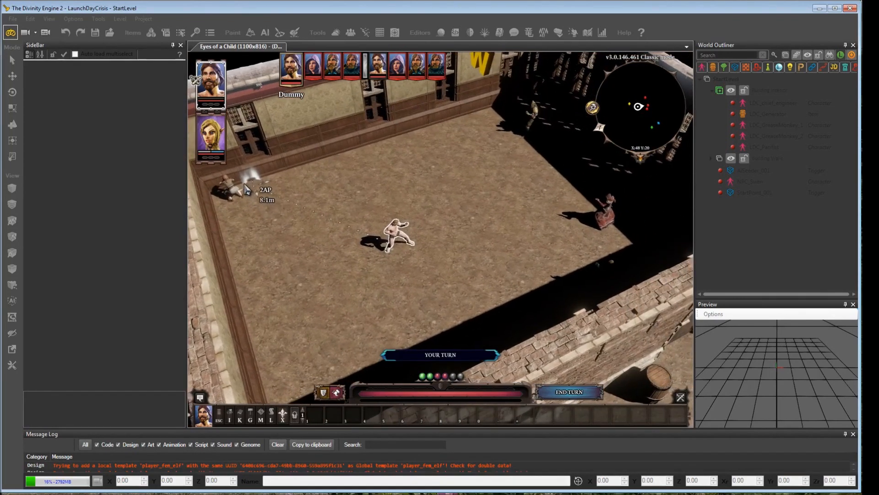
key("d")
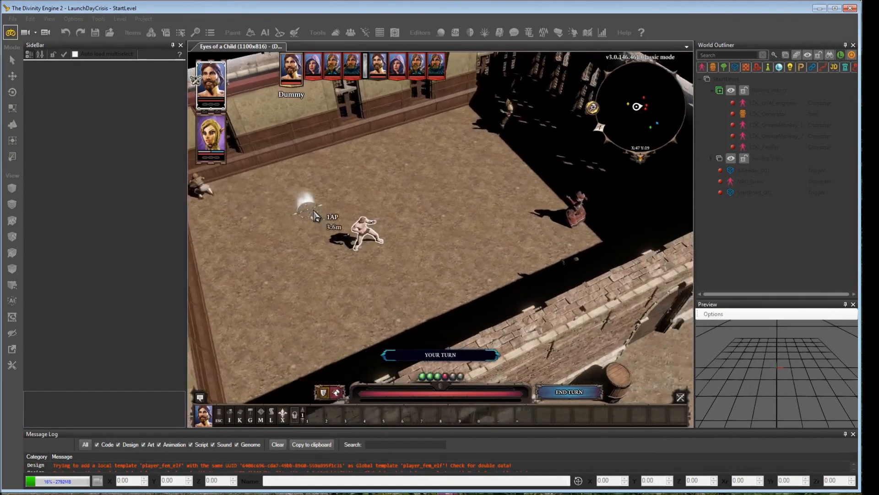
middle_click_drag(390, 166, 489, 235)
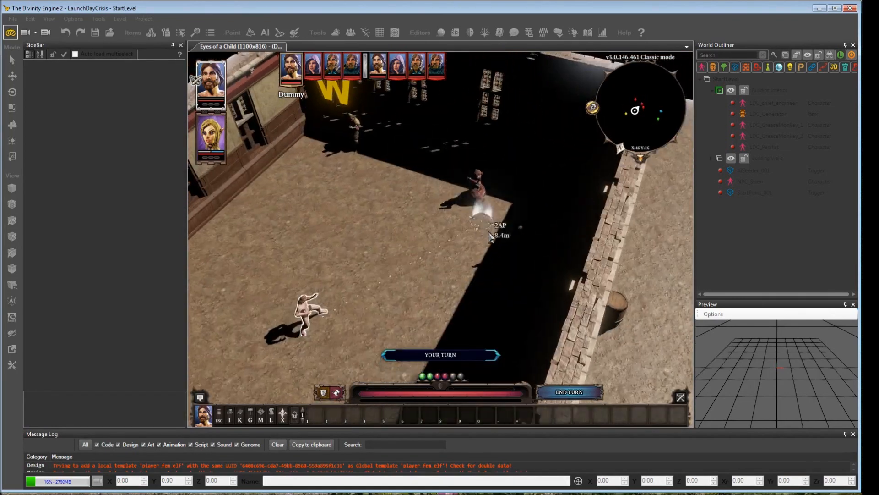
key("w")
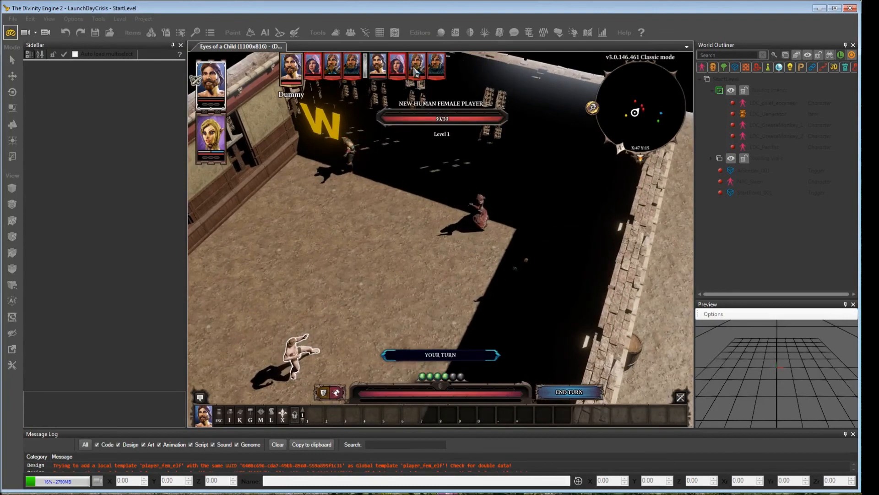
middle_click_drag(435, 201, 373, 255)
key("a")
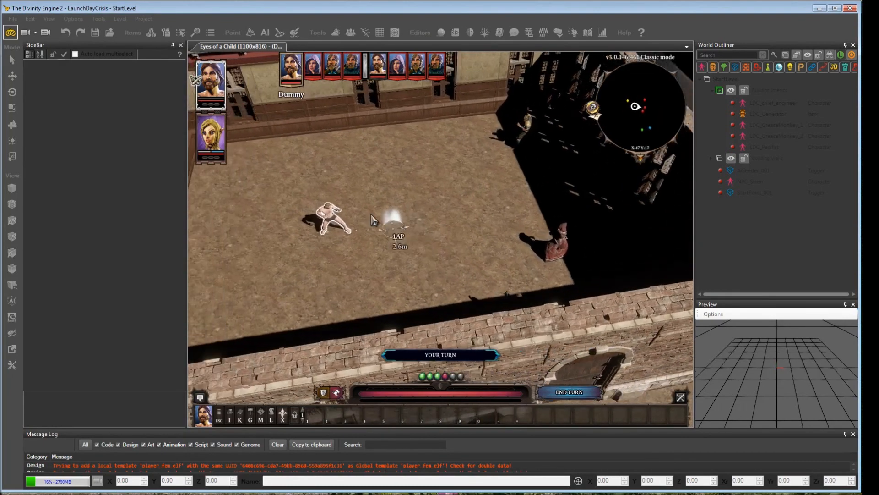
left_click(11, 33)
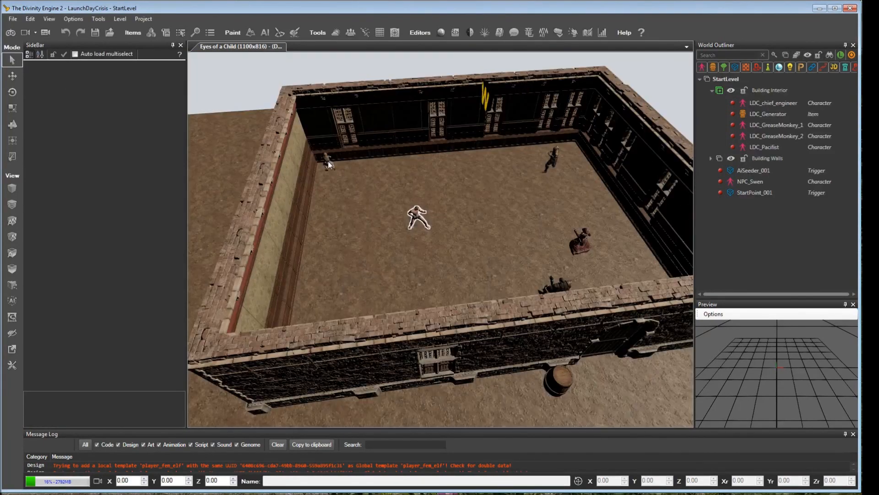
Review LDC_Pacifist's properties, including the Can Fight and Can Join Combat settings
left_click(328, 162)
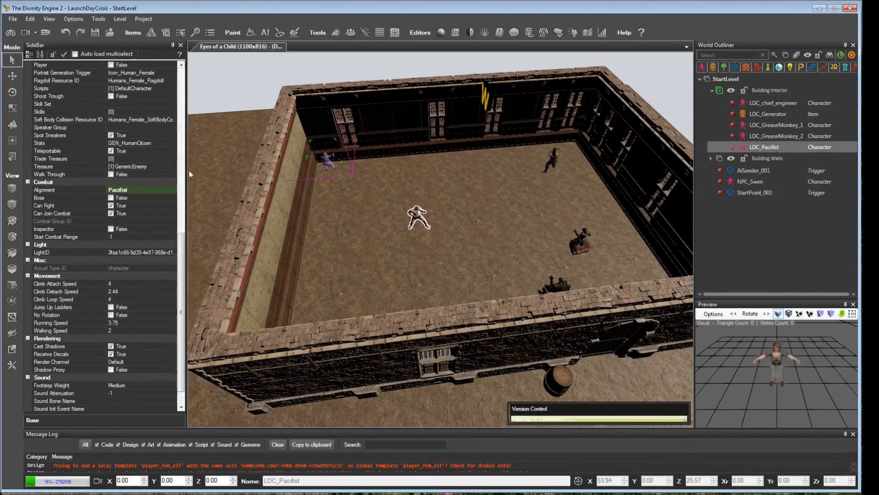
scroll(174, 167, "up", 12)
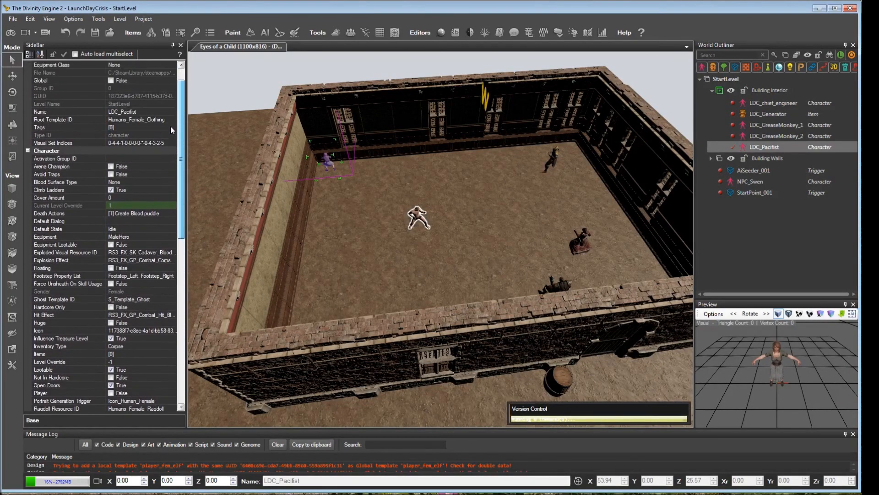
scroll(170, 125, "down", 9)
left_click_drag(187, 260, 187, 271)
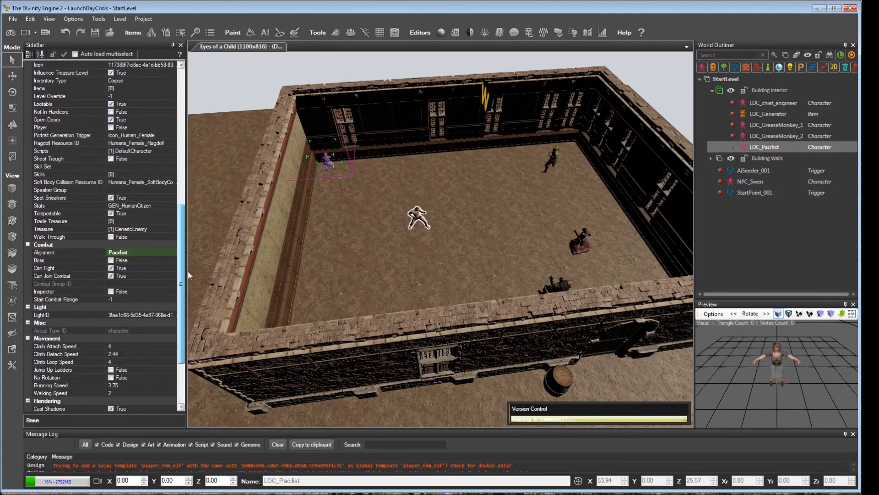
left_click(44, 268)
left_click(46, 275)
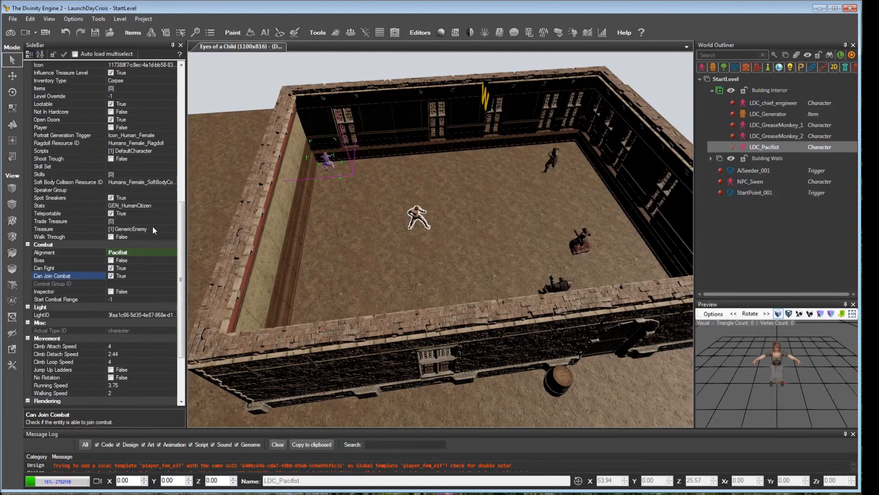
left_click_drag(179, 235, 168, 106)
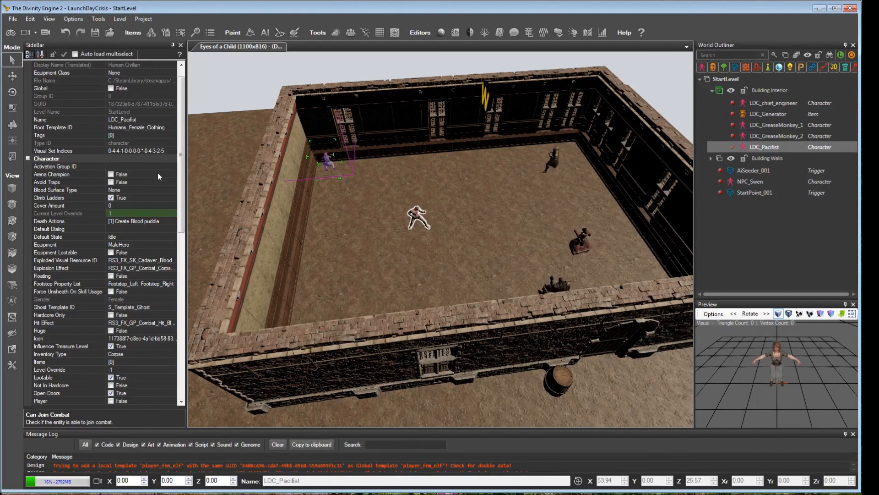
right_click_drag(418, 191, 453, 230)
scroll(453, 230, "down", 2)
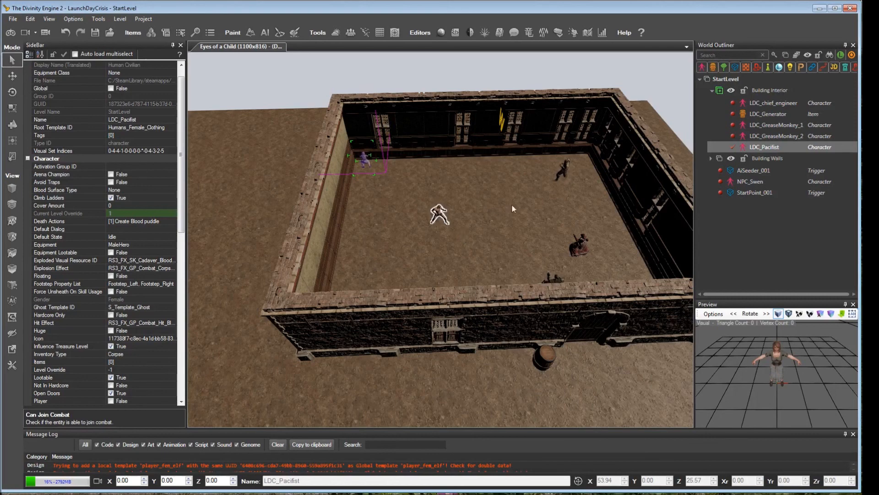
right_click_drag(510, 238, 505, 263)
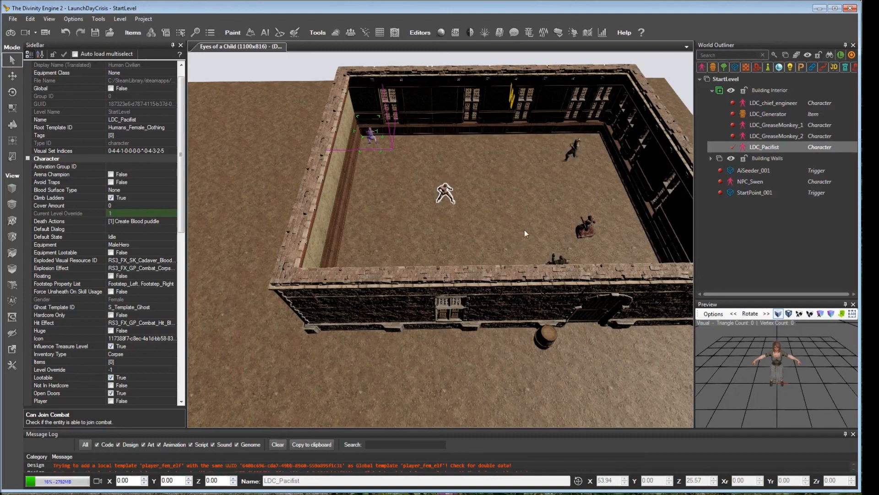
mouse_move(543, 201)
right_mouse_down()
mouse_move(545, 238)
mouse_move(542, 201)
right_mouse_up()
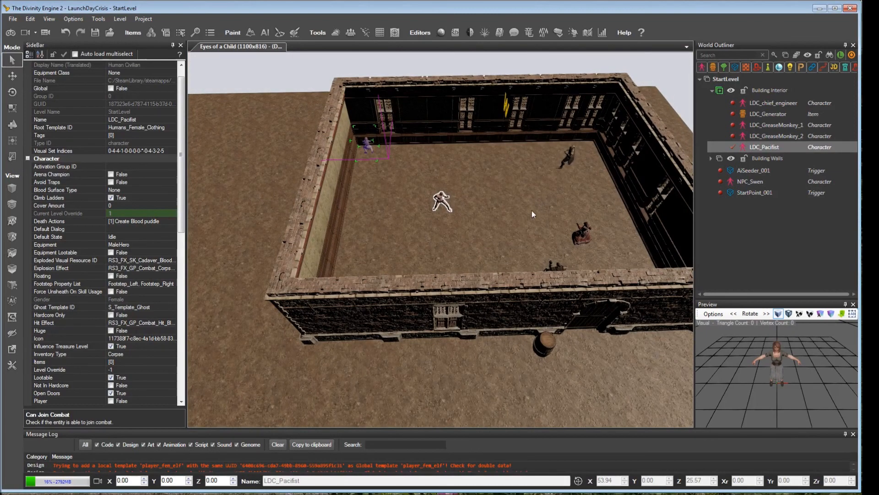
right_click_drag(532, 211, 482, 204)
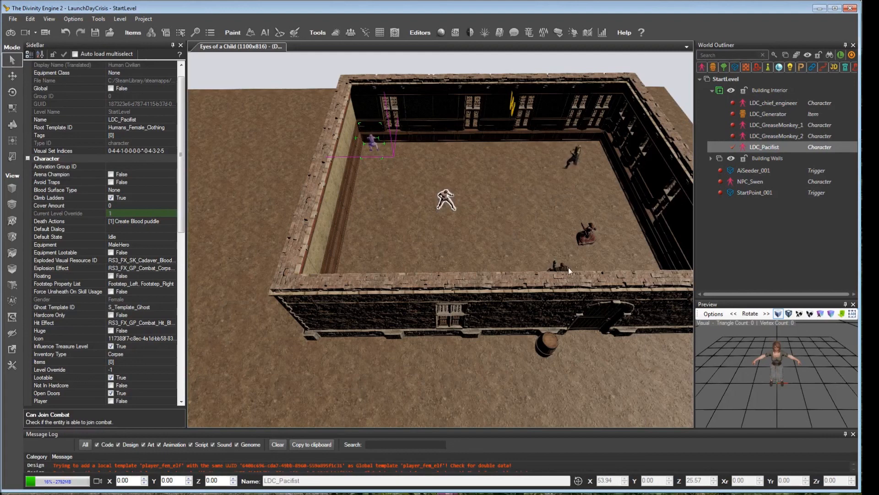
right_click_drag(553, 232, 550, 227)
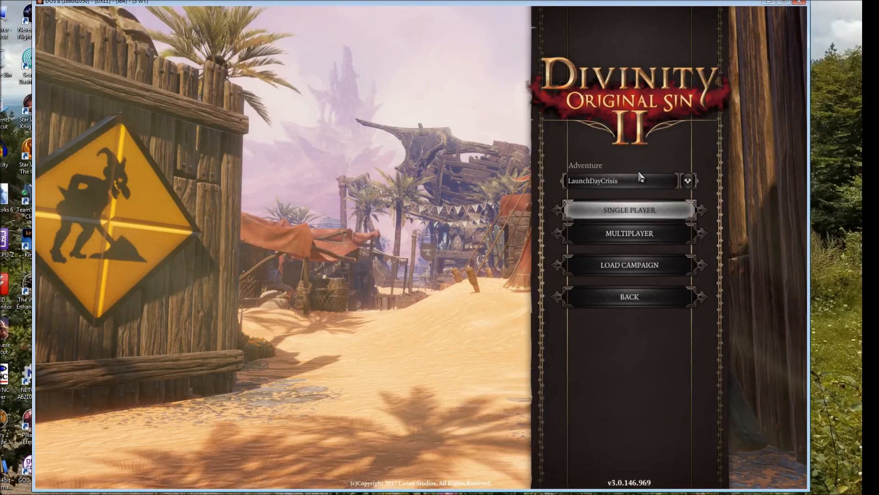
Switch to Divinity: Original Sin II and start the LaunchDayCrisis adventure as a single-player game in Classic mode
left_click(638, 208)
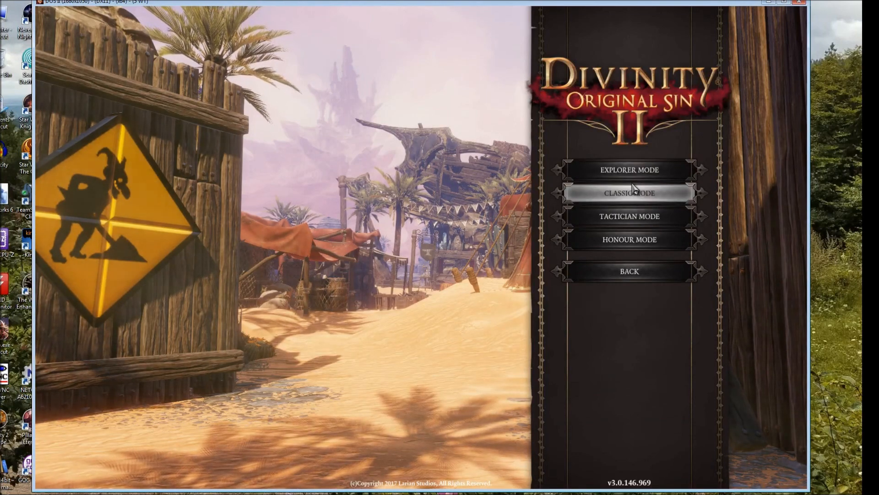
left_click(627, 193)
left_click(625, 208)
left_click(422, 280)
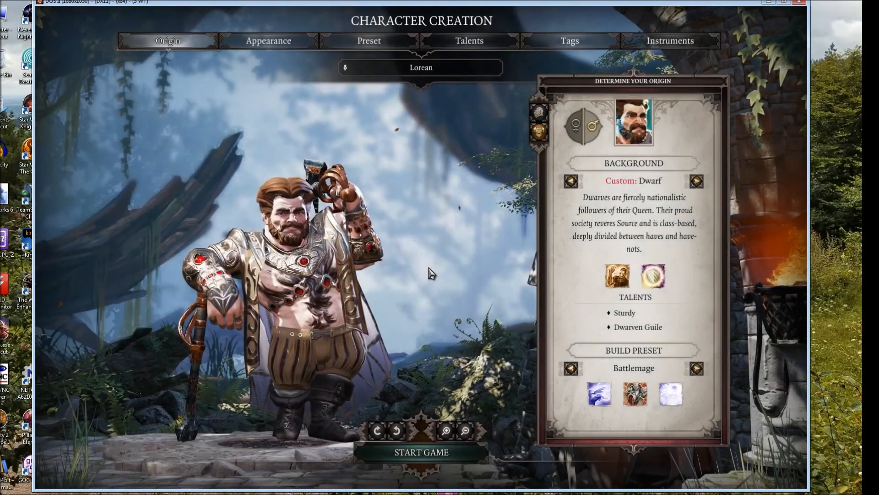
Choose the Custom: Undead Human origin, start the game with that character and accept the warning about playing as an Undead
left_click(697, 182)
left_click(697, 182)
left_click(697, 181)
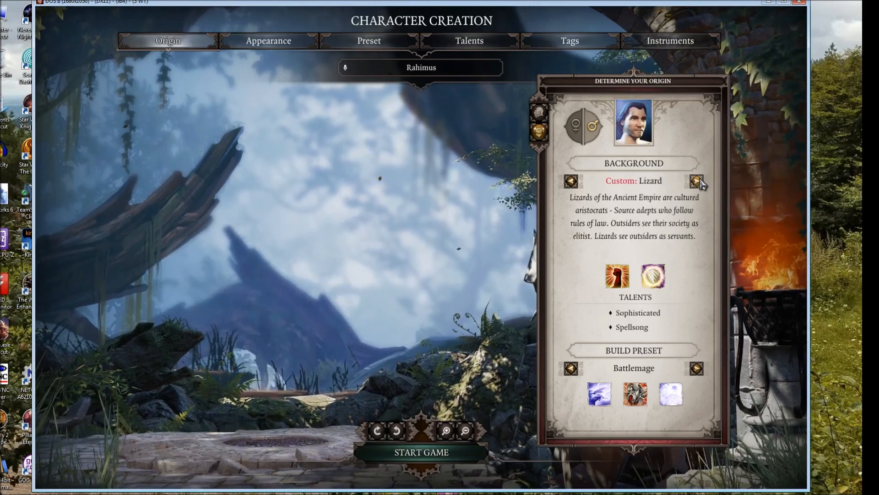
left_click(697, 181)
left_click(697, 181)
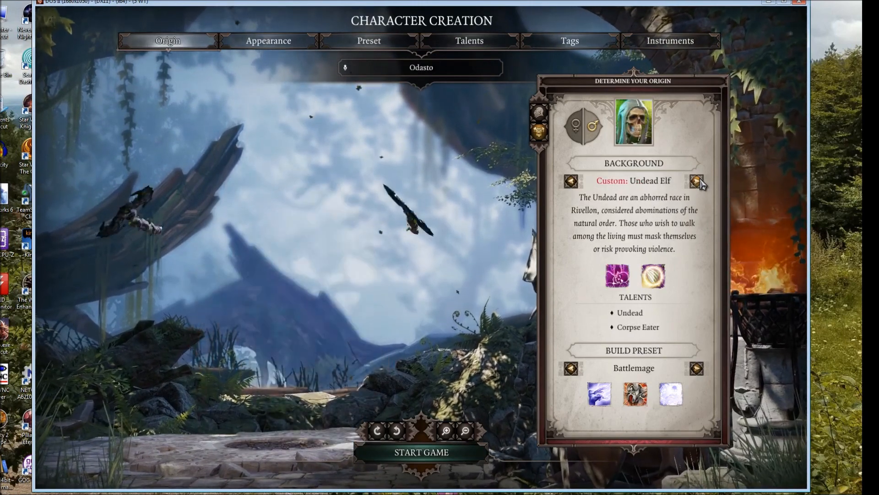
left_click(697, 182)
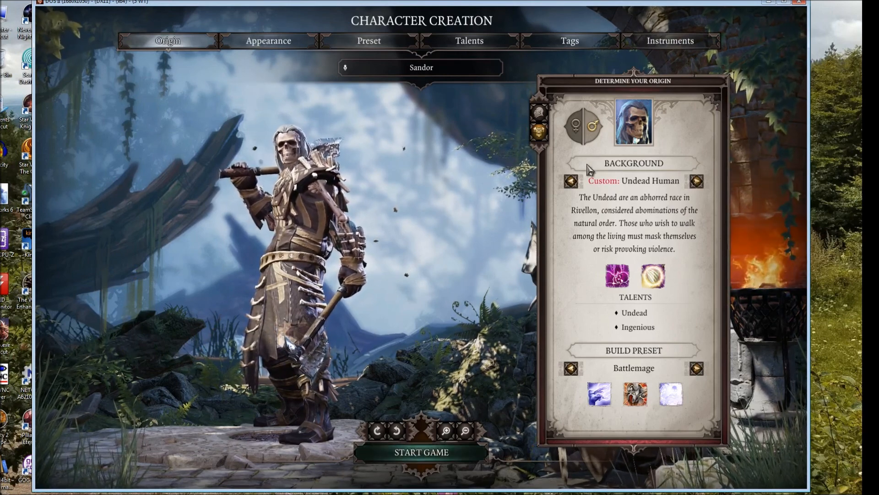
left_click(409, 458)
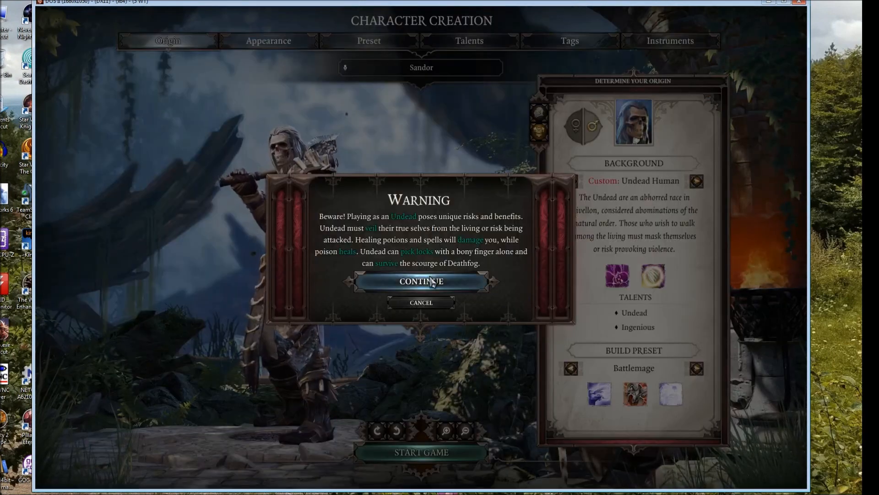
left_click(431, 281)
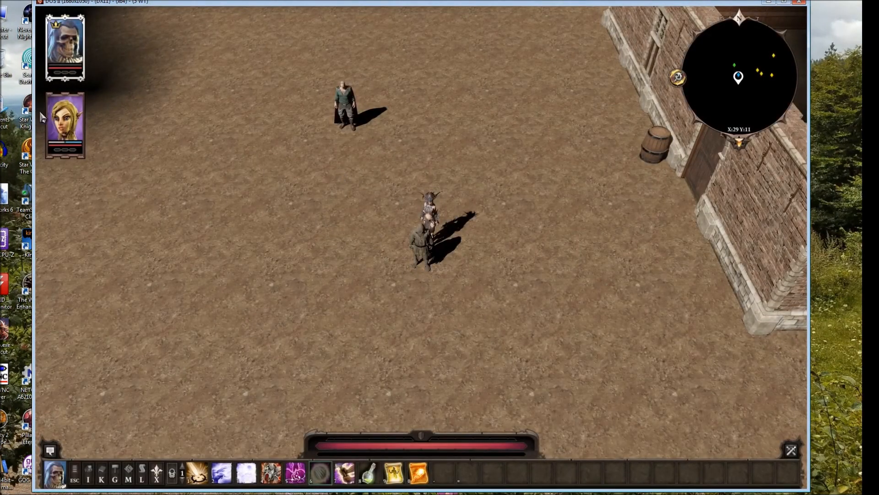
Unchain the companion from the main character's party group and move her away across the open ground
mouse_move(66, 94)
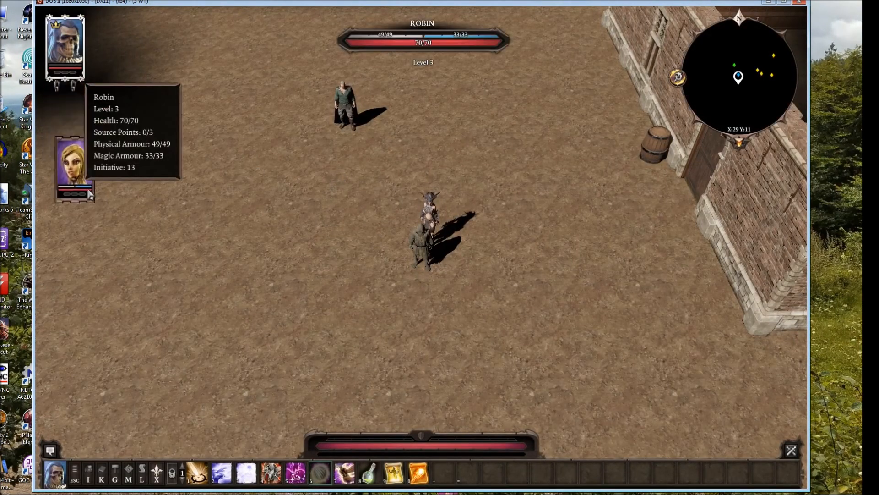
left_click_drag(64, 110, 212, 146)
middle_click_drag(291, 154, 191, 157)
left_click(65, 123)
left_click(217, 151)
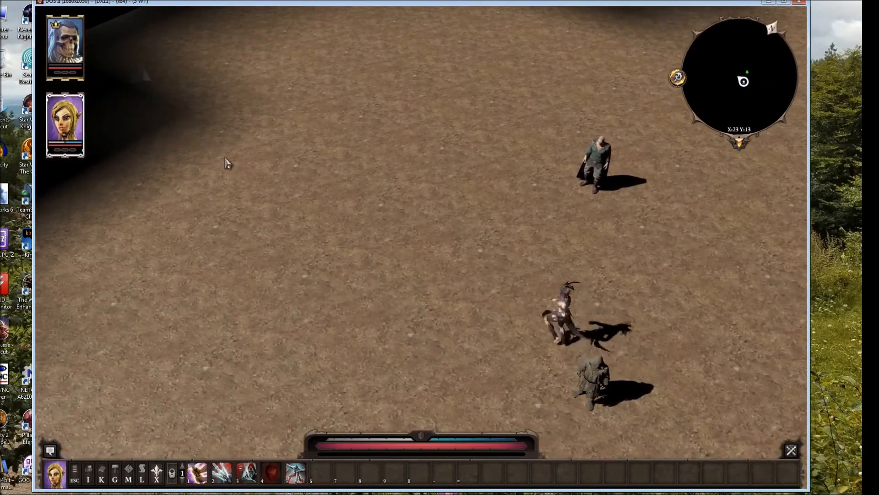
middle_click_drag(218, 152, 257, 148)
left_click(158, 92)
middle_click_drag(297, 182, 341, 180)
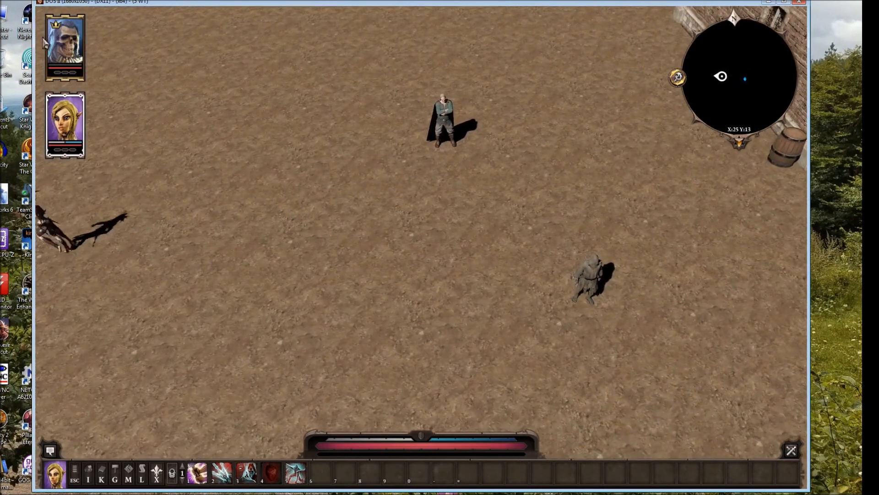
Have the undead main character talk to the quest giver outside and answer "Of course! I can't think of a more urgent matter!"
left_click(65, 46)
left_click(452, 121)
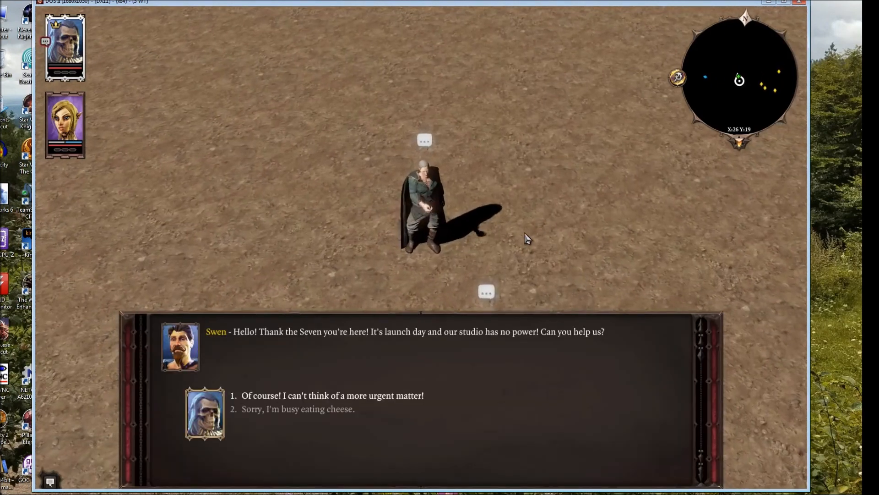
key("1")
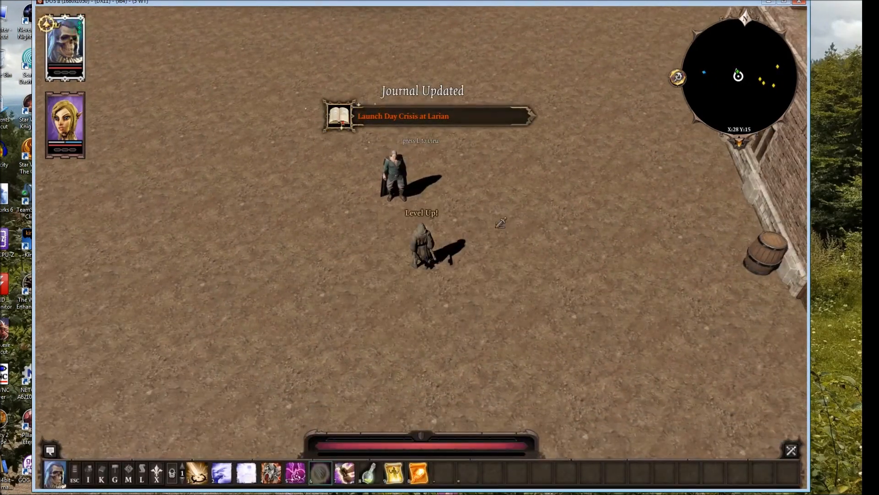
Spend attribute points on the undead character, raising Strength to 12 and Constitution to 13
middle_click_drag(501, 223, 556, 239)
key("i")
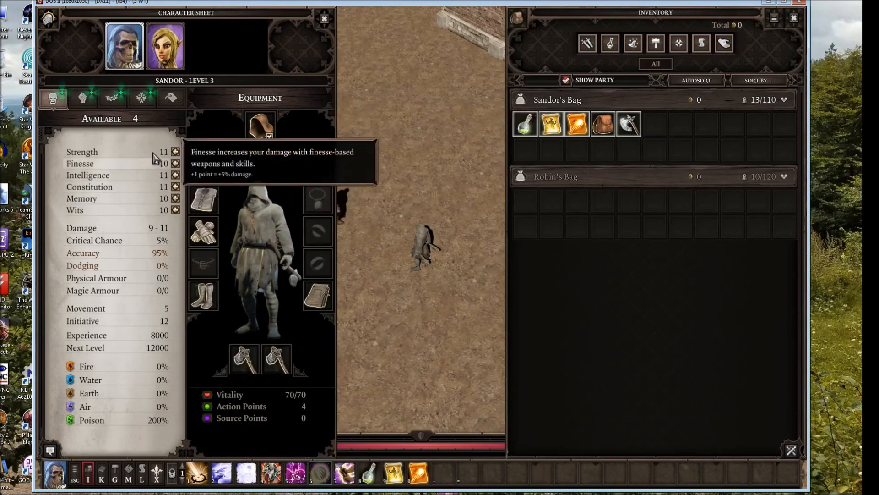
left_click(176, 187)
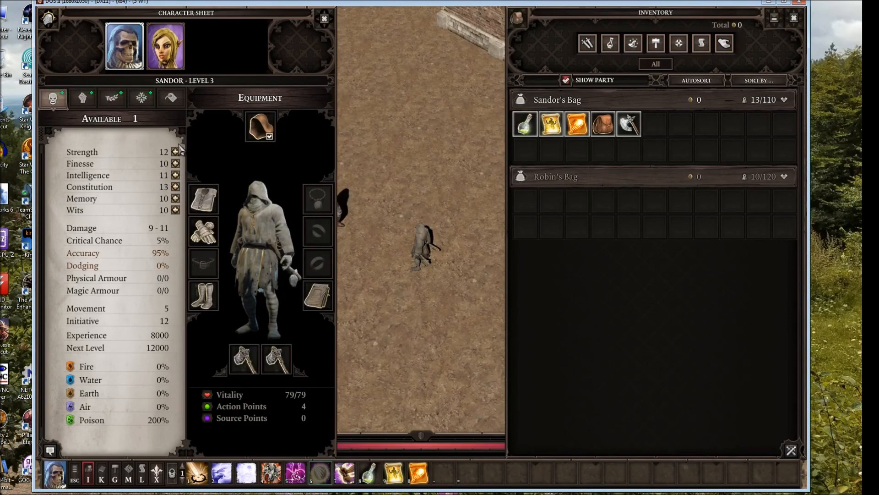
Raise Aerotheurge and Warfare by one point each, spend the civil ability point, take the Lone Wolf talent and close the character windows
left_click(81, 100)
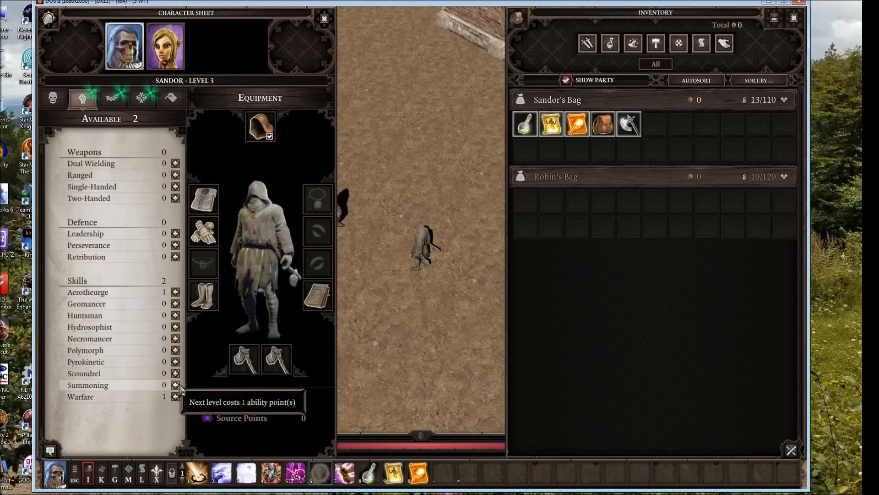
left_click(175, 292)
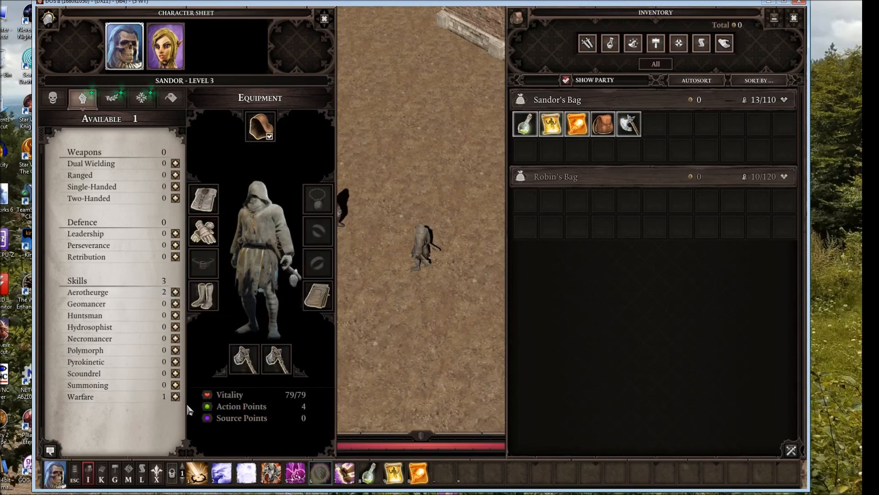
left_click(176, 396)
left_click(112, 100)
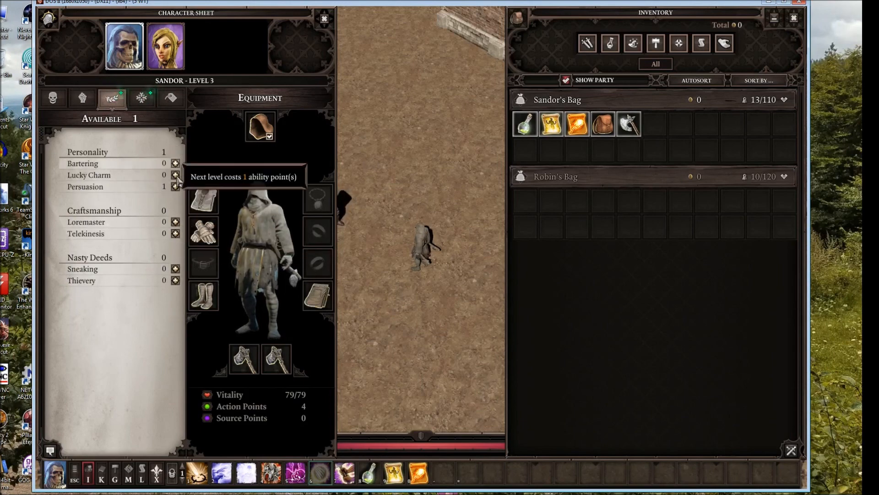
left_click(141, 98)
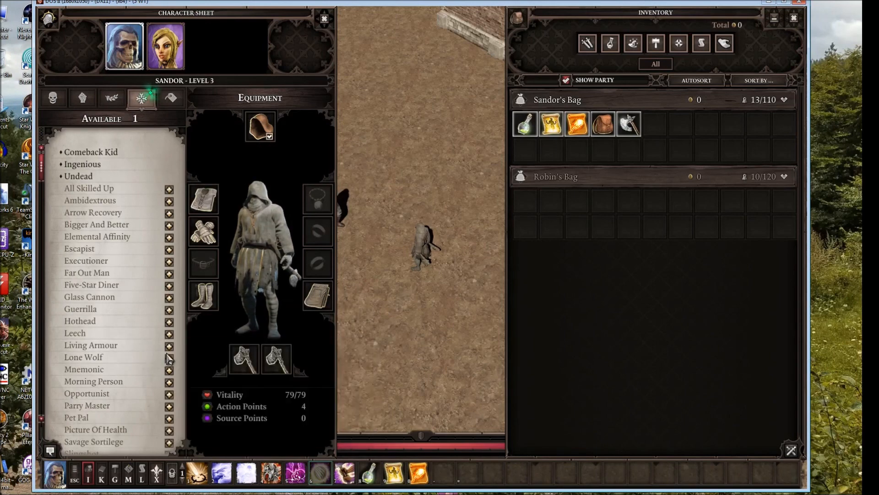
left_click(169, 359)
left_click(325, 18)
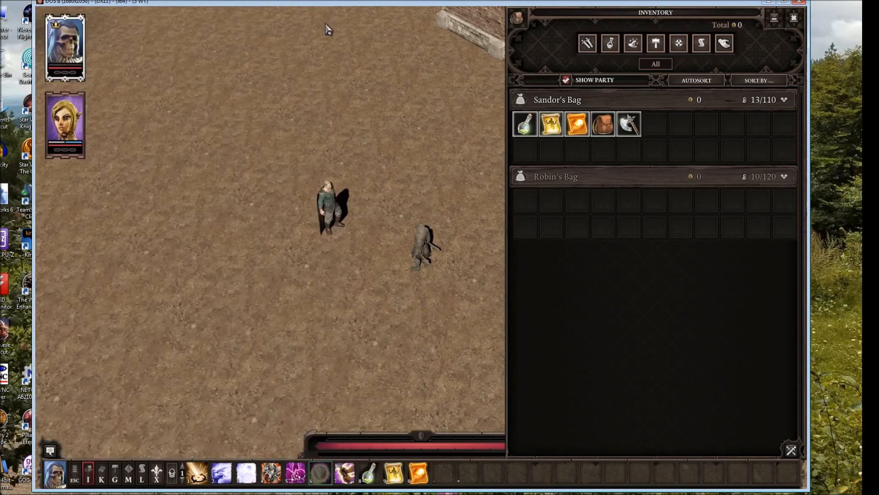
key("i")
Walk the undead character to the brick building, unlock its arched door, go inside and take the generator
left_click(601, 148)
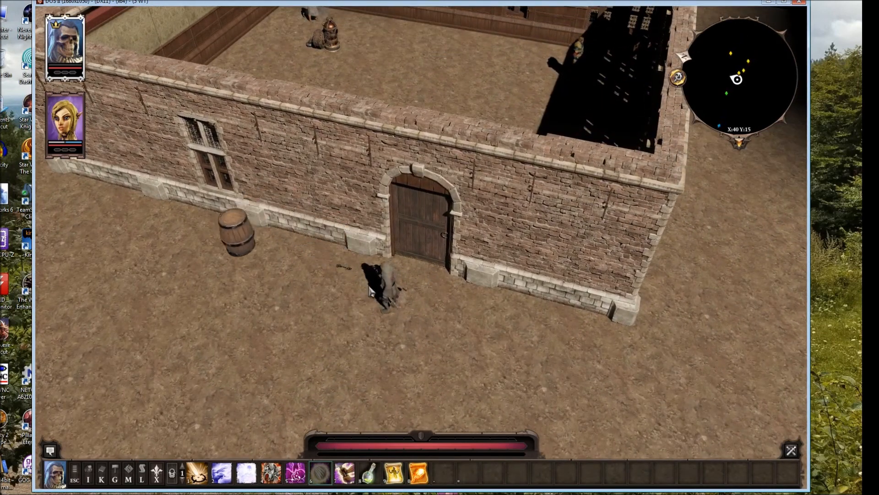
left_click(417, 263)
left_click(432, 239)
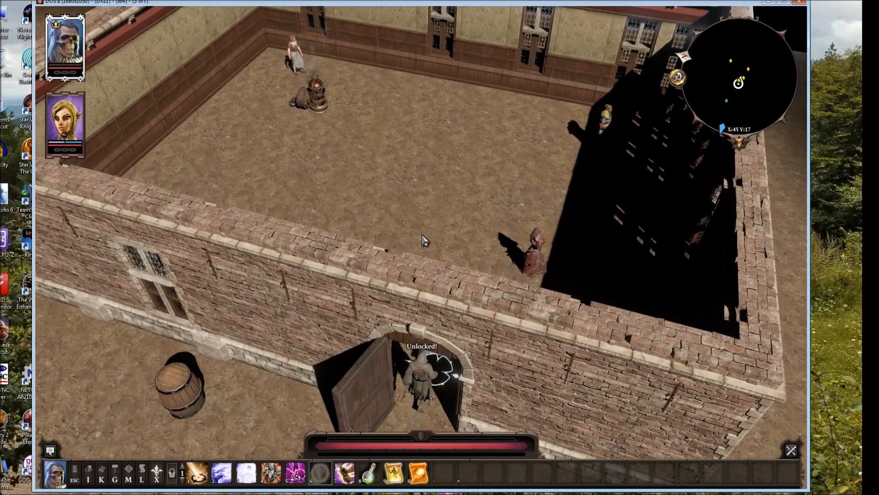
left_click(406, 239)
middle_click_drag(404, 244, 453, 240)
left_click(409, 217)
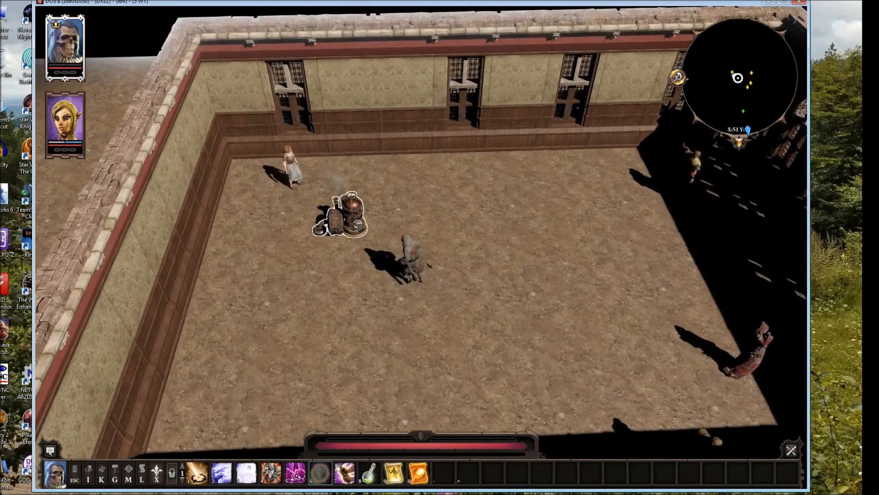
mouse_move(423, 289)
middle_mouse_down()
mouse_move(568, 290)
mouse_move(572, 277)
middle_mouse_up()
Examine which characters in the room have joined the fight
key("w")
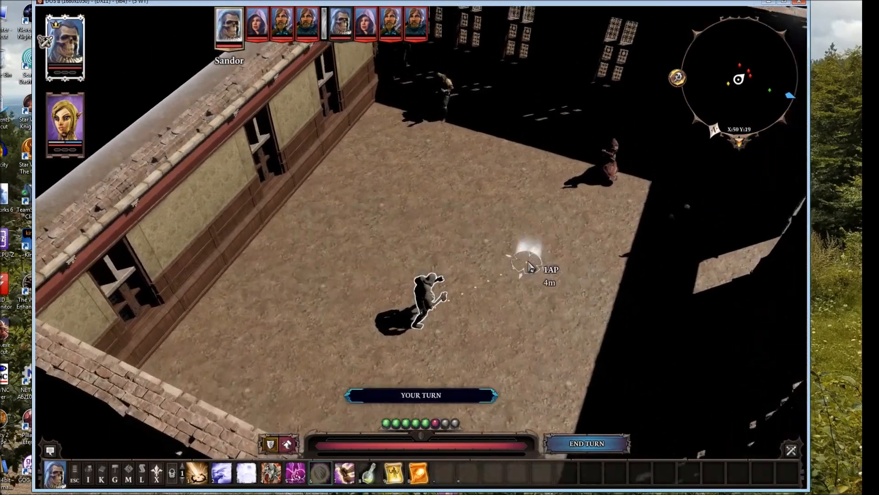
key("d")
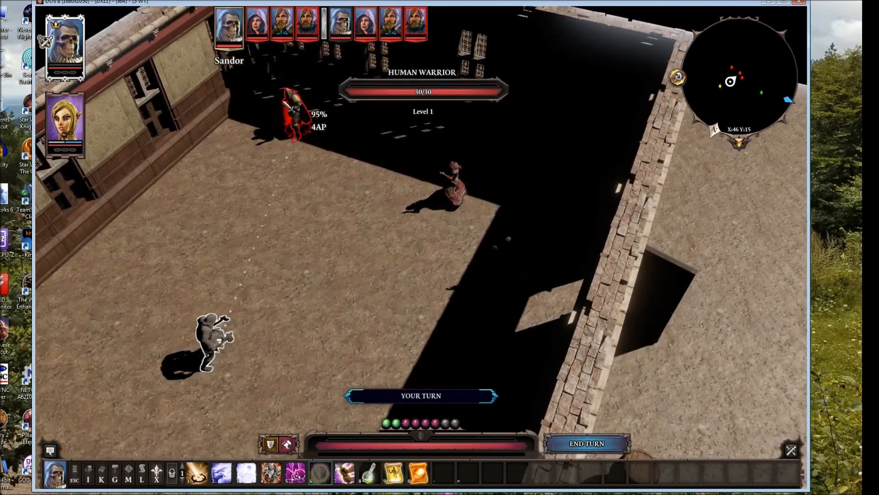
mouse_move(435, 100)
middle_mouse_down()
mouse_move(353, 133)
mouse_move(271, 251)
mouse_move(247, 208)
middle_mouse_up()
middle_click_drag(403, 208, 442, 212)
key("d")
key("w")
key("s")
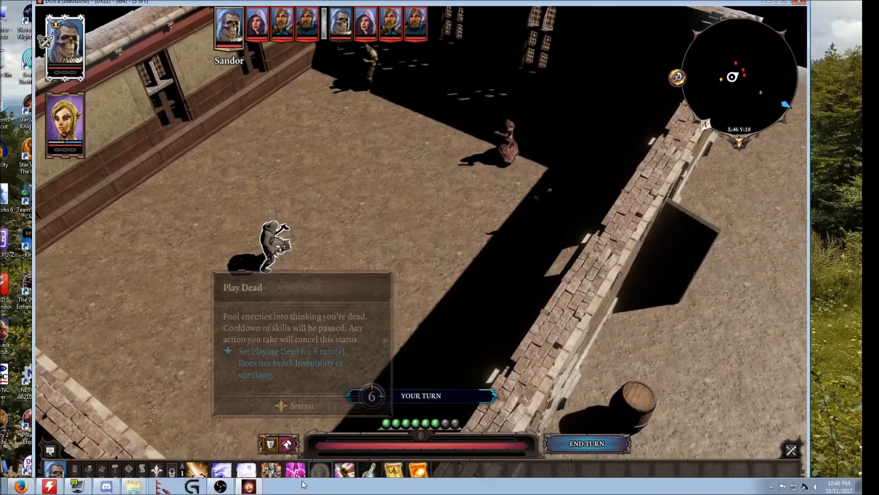
Use the Play Dead skill on the undead character to leave the fight, and get up by walking across the room
left_click(305, 476)
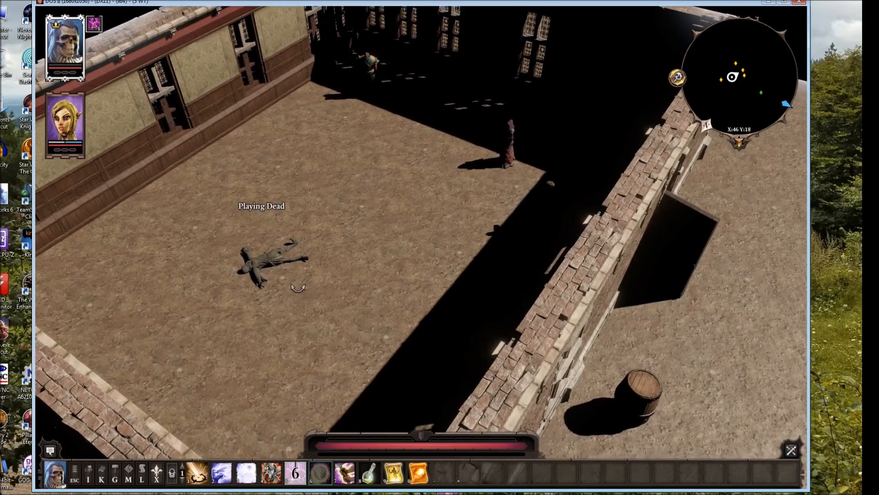
middle_click_drag(295, 284, 341, 291)
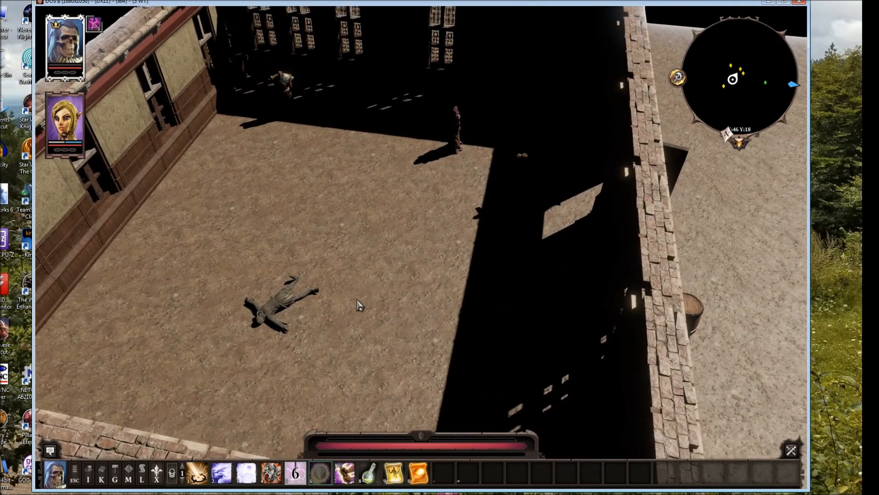
left_click(369, 275)
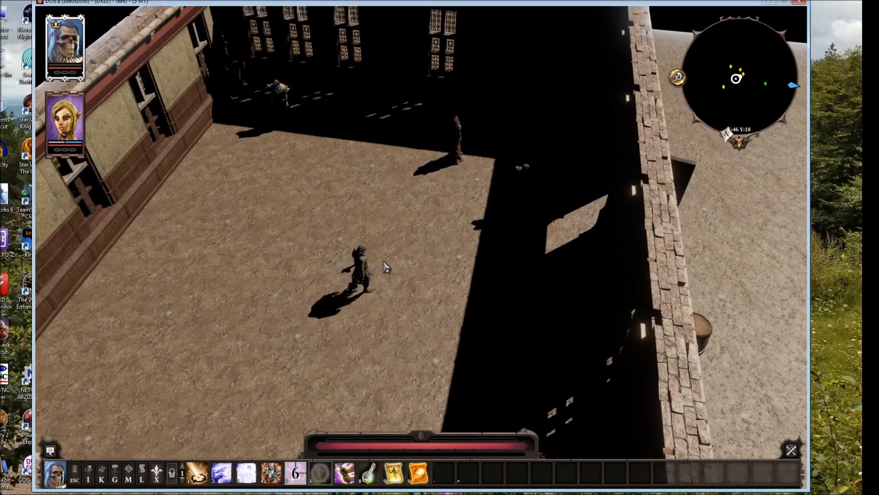
Walk around inside the building and examine how the characters in the room behave outside combat
key("w")
key("d")
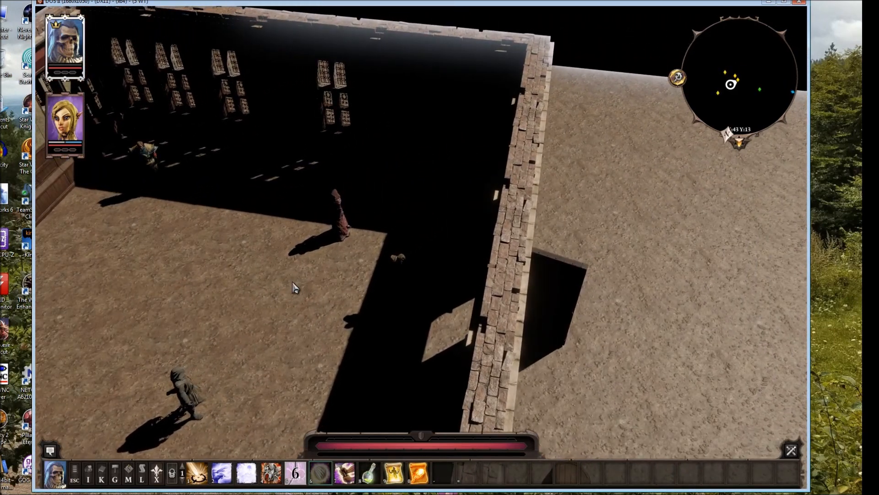
middle_click_drag(293, 282, 266, 305)
key("a")
left_click(397, 295)
middle_click_drag(362, 299, 429, 293)
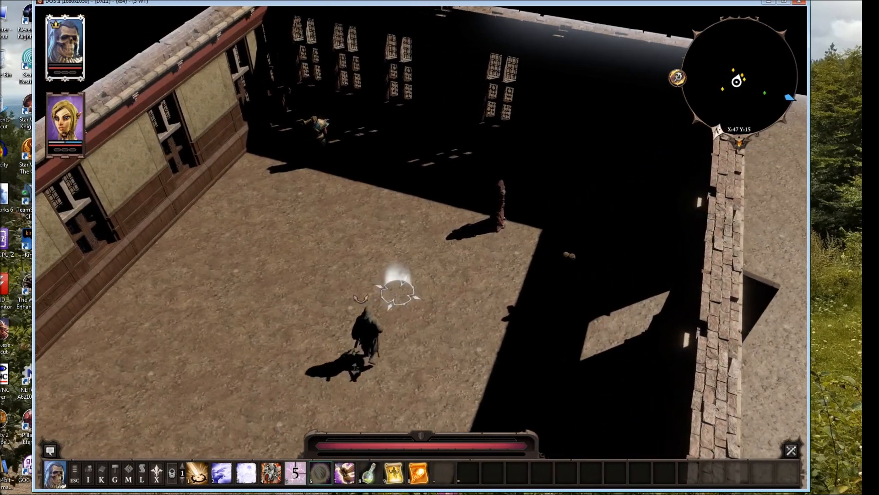
key("d")
key("w")
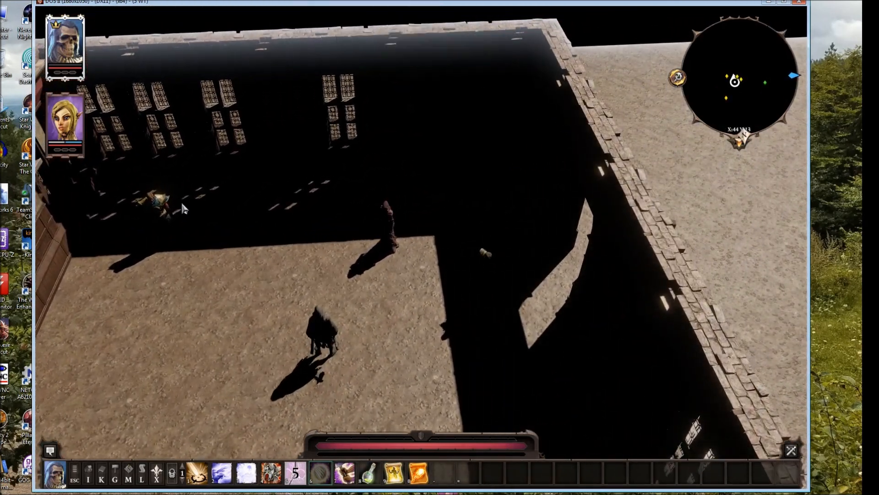
key("s")
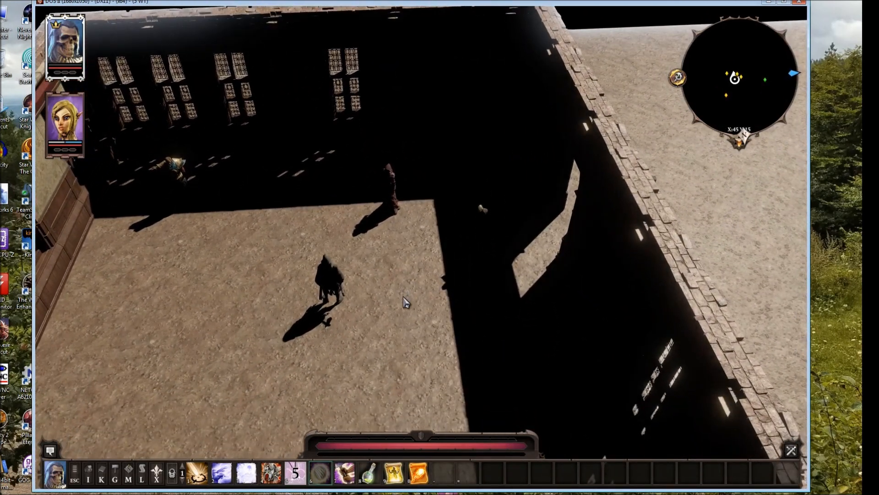
middle_click_drag(410, 300, 356, 326)
key("a")
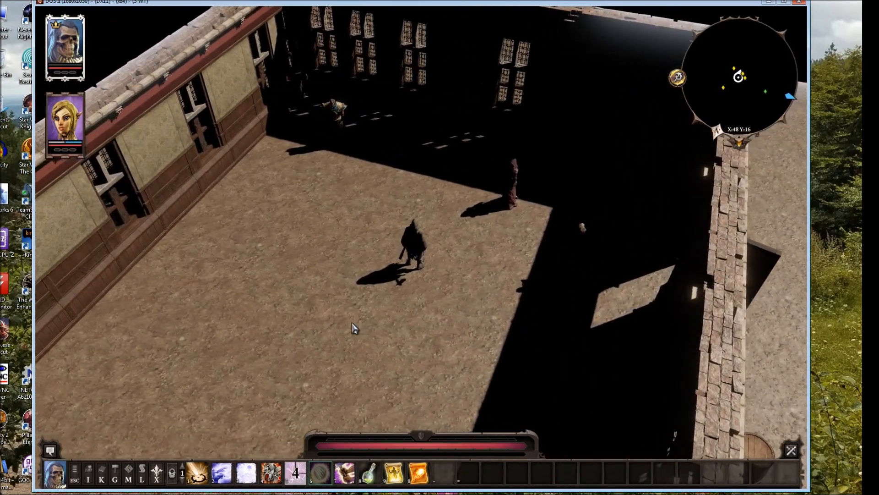
Drop the generator from the undead character's inventory onto the floor of the room
key("i")
right_click(675, 129)
left_click(695, 153)
key("i")
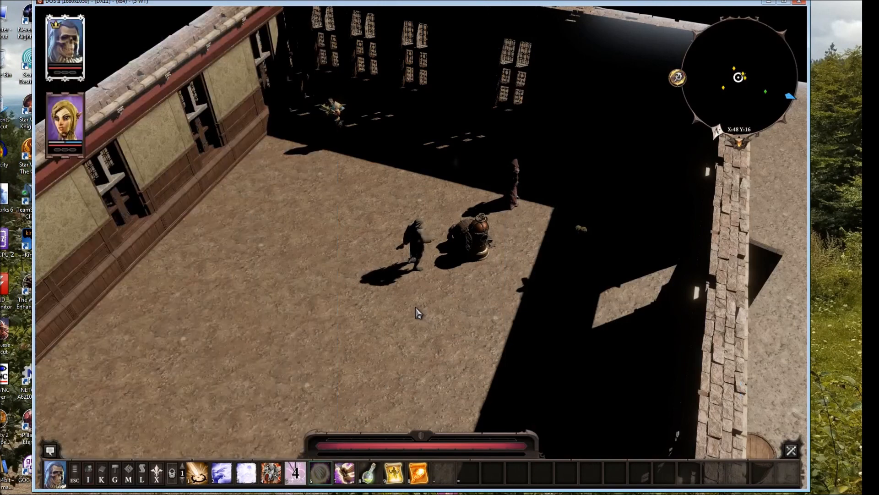
Pick the generator up from the floor again to test whether the room's characters attack a second time
middle_click_drag(438, 317, 460, 324)
key("w")
key("d")
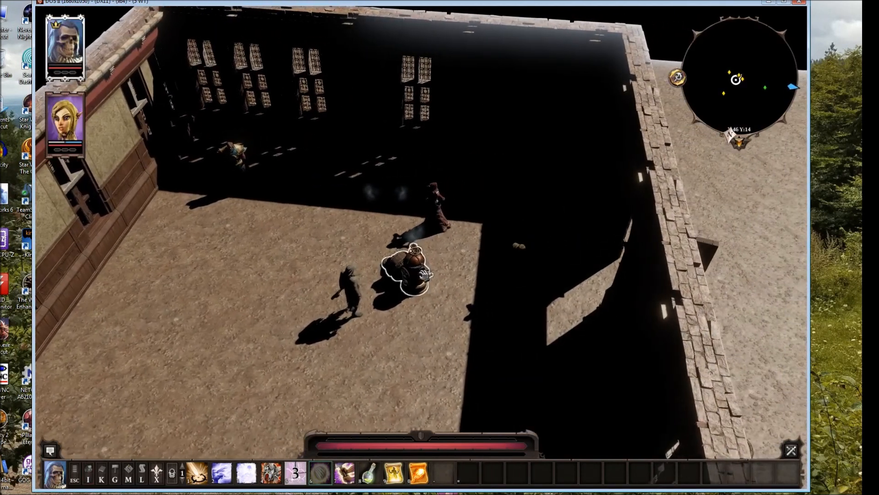
left_click(422, 272)
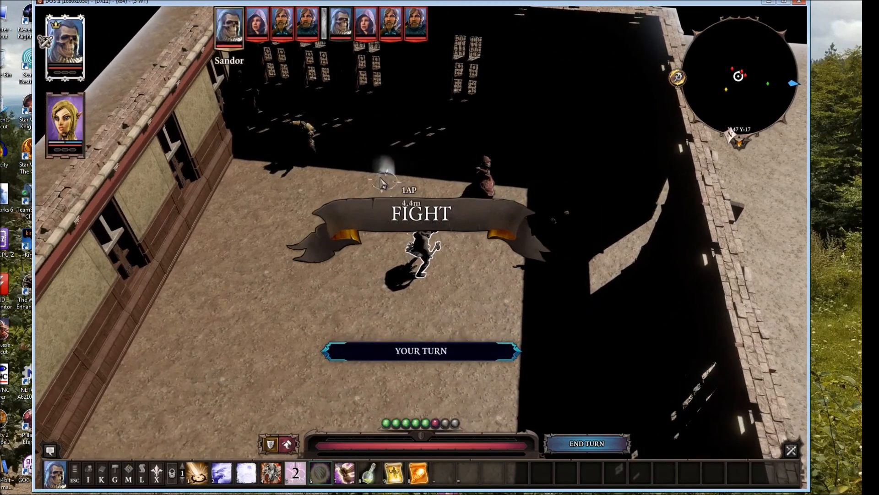
key("d")
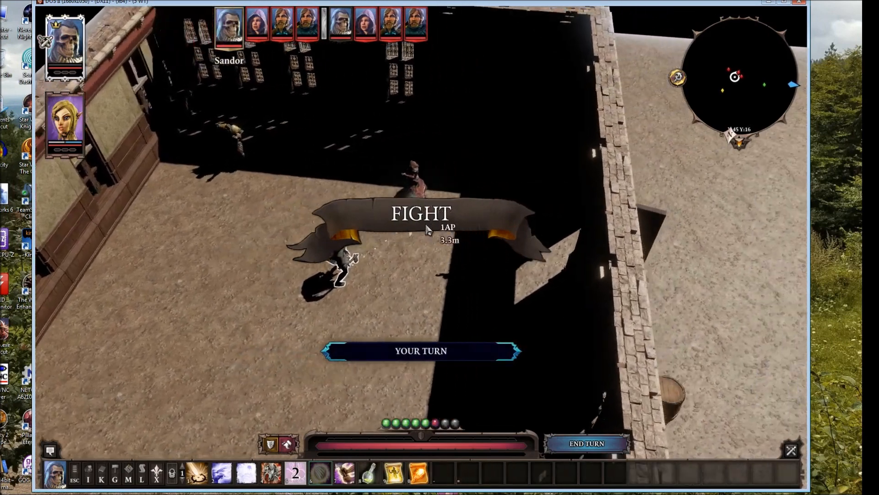
Examine the room from several angles during the renewed fight to check which characters joined combat and whether the Pacifist stays out
key("a")
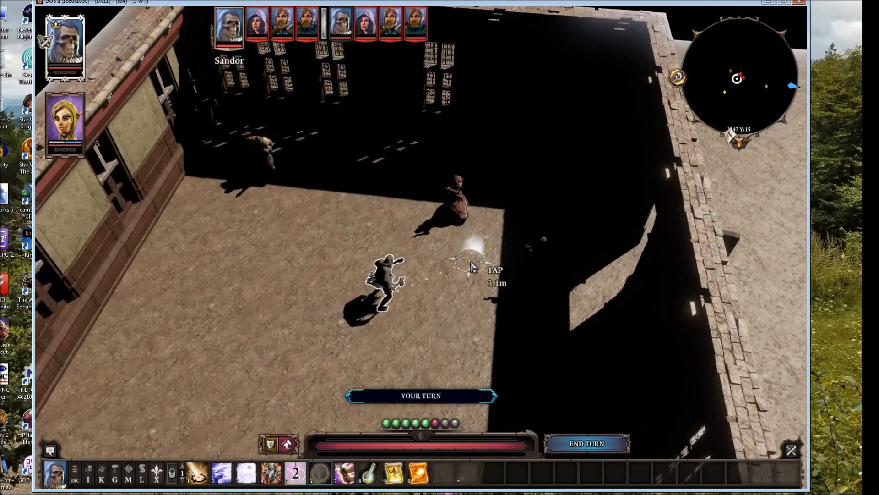
middle_click_drag(476, 252, 347, 331)
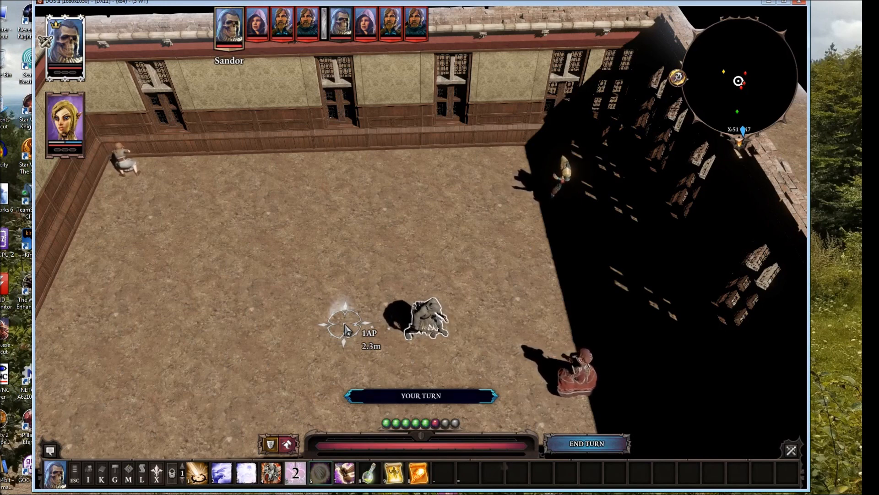
middle_click_drag(334, 319, 398, 315)
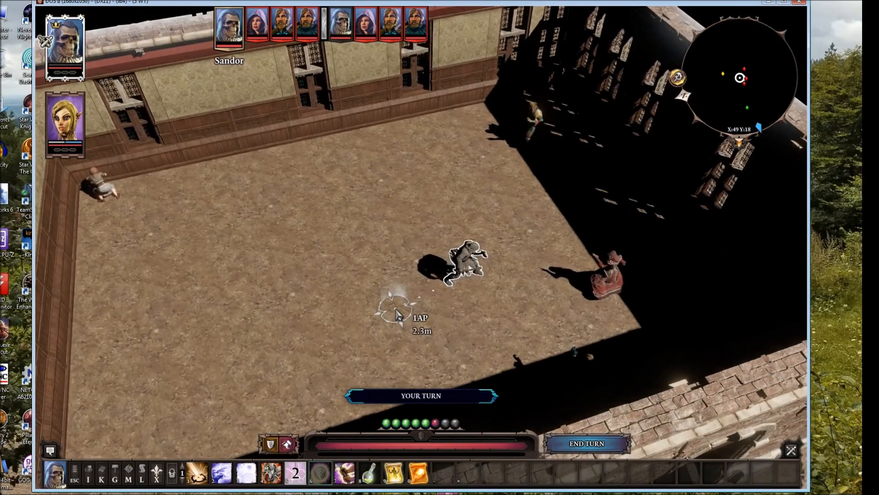
middle_click_drag(396, 314, 362, 315)
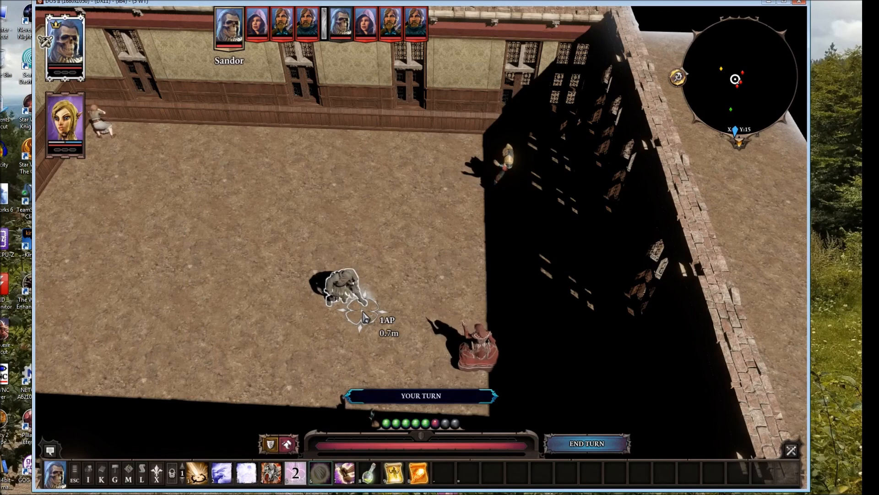
mouse_move(365, 316)
middle_mouse_down()
mouse_move(341, 319)
mouse_move(470, 312)
mouse_move(407, 313)
mouse_move(455, 325)
mouse_move(380, 314)
middle_mouse_up()
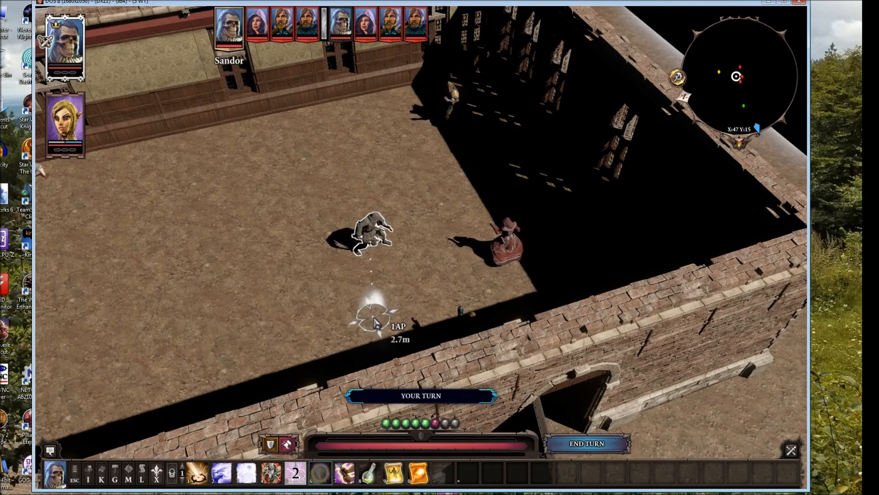
middle_click_drag(375, 321, 346, 311)
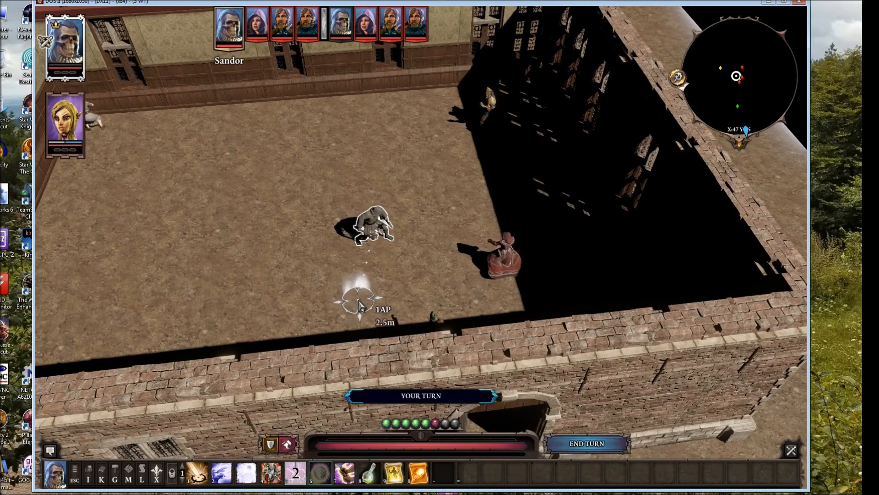
key("w")
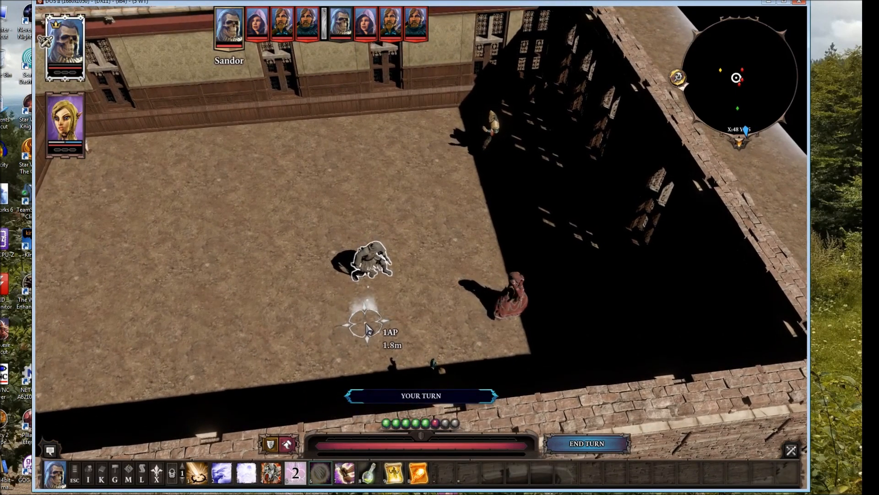